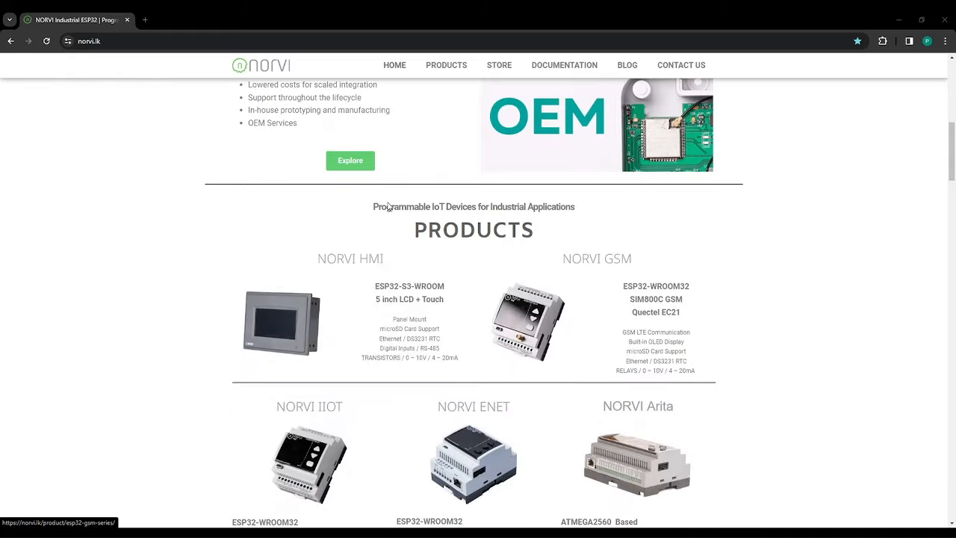
- Open the NORVI HMI product page and go to its LVGL example guide for NORVI ESP32 HMI
left_click(367, 267)
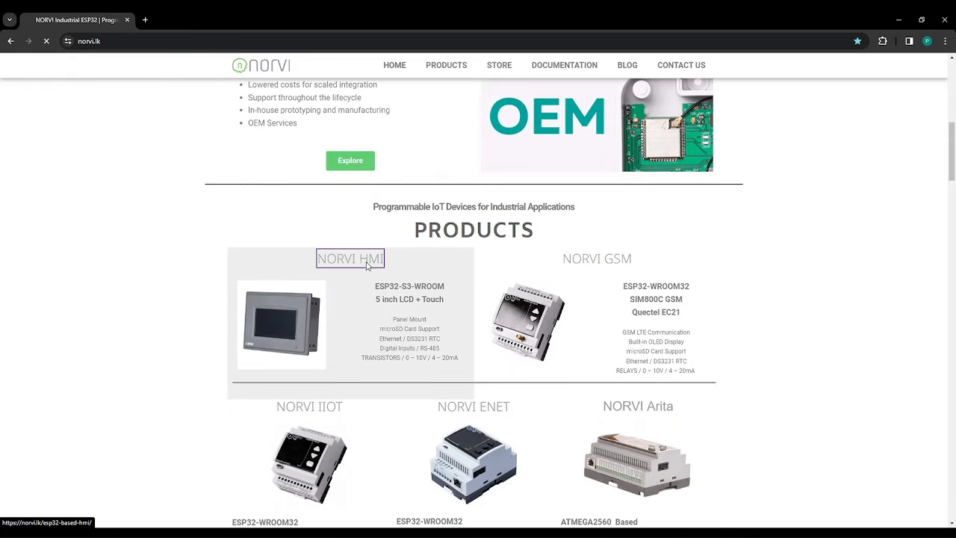
scroll(396, 255, "down", 6)
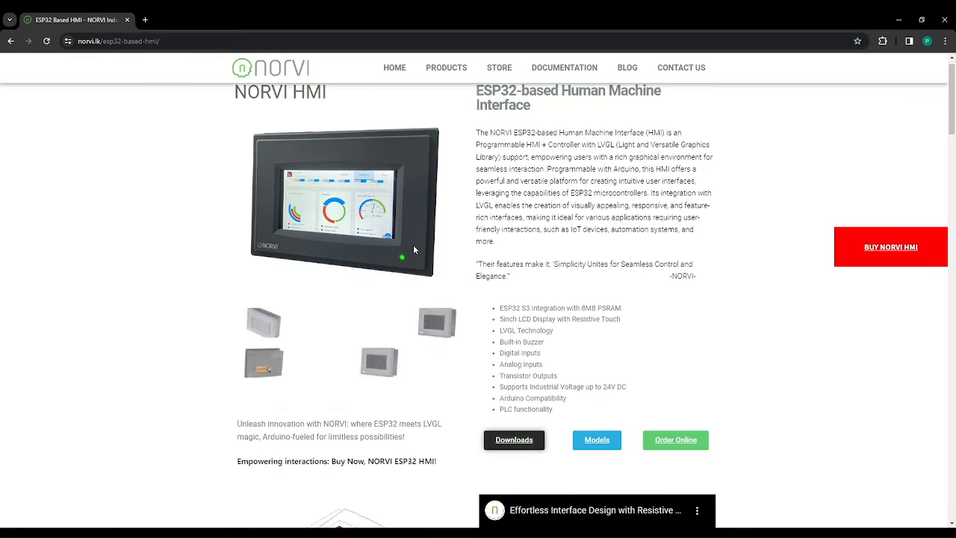
scroll(522, 251, "down", 1)
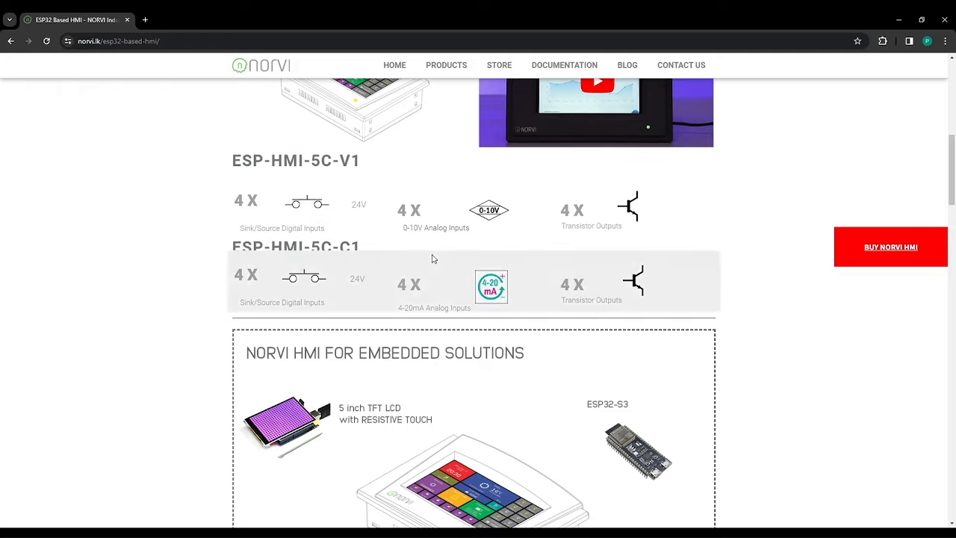
scroll(433, 258, "up", 6)
scroll(472, 174, "down", 15)
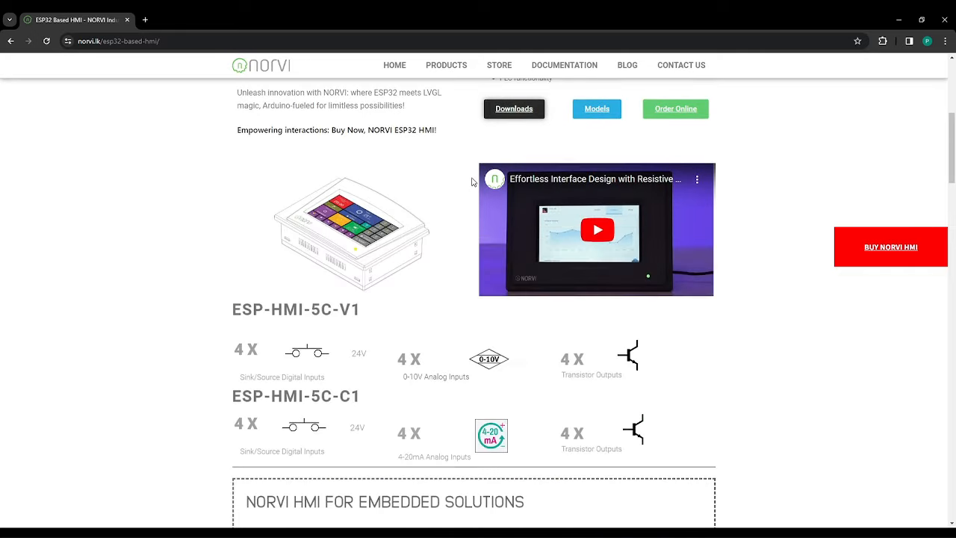
scroll(475, 196, "down", 10)
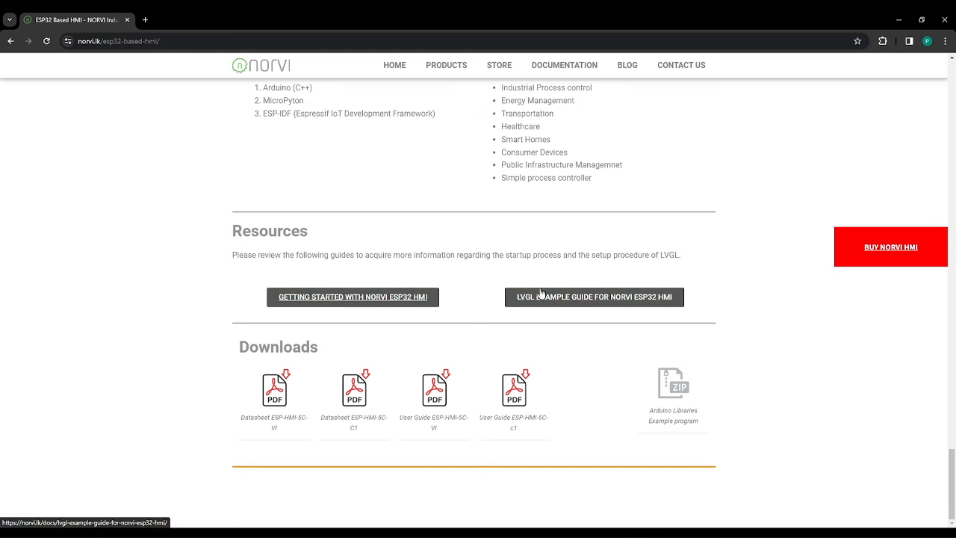
left_click(587, 298)
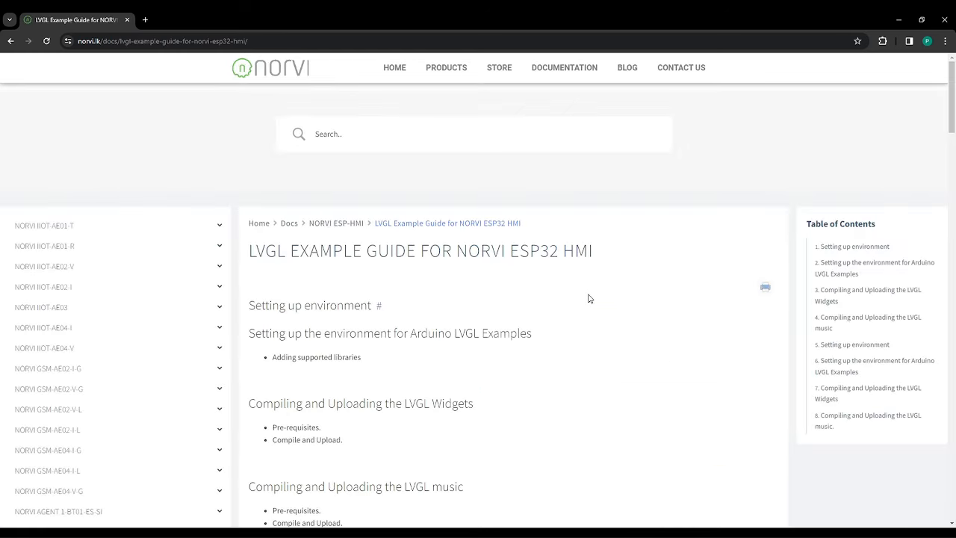
- Download the LVGL Demo folder from the guide's section on adding supported libraries and close the opened archive
scroll(557, 306, "down", 8)
scroll(536, 317, "down", 2)
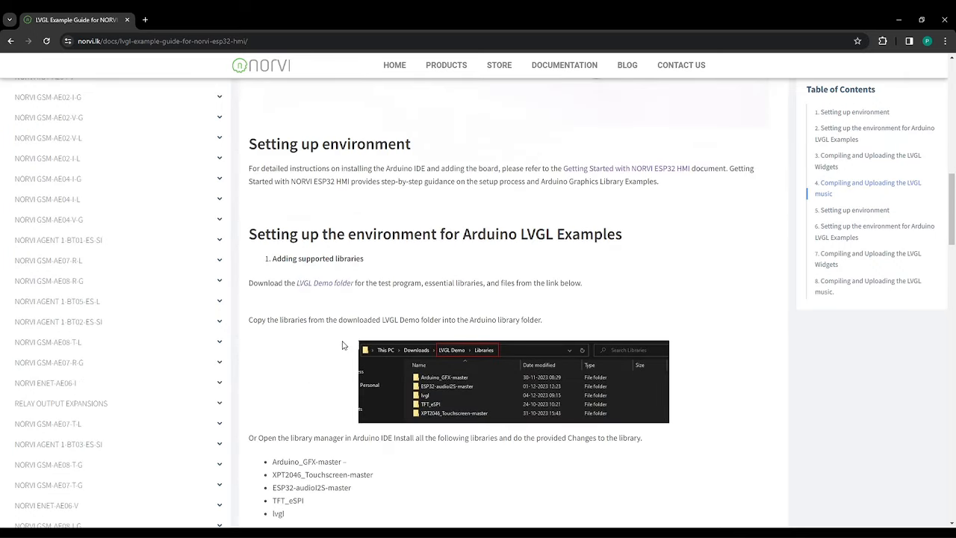
left_click(341, 284)
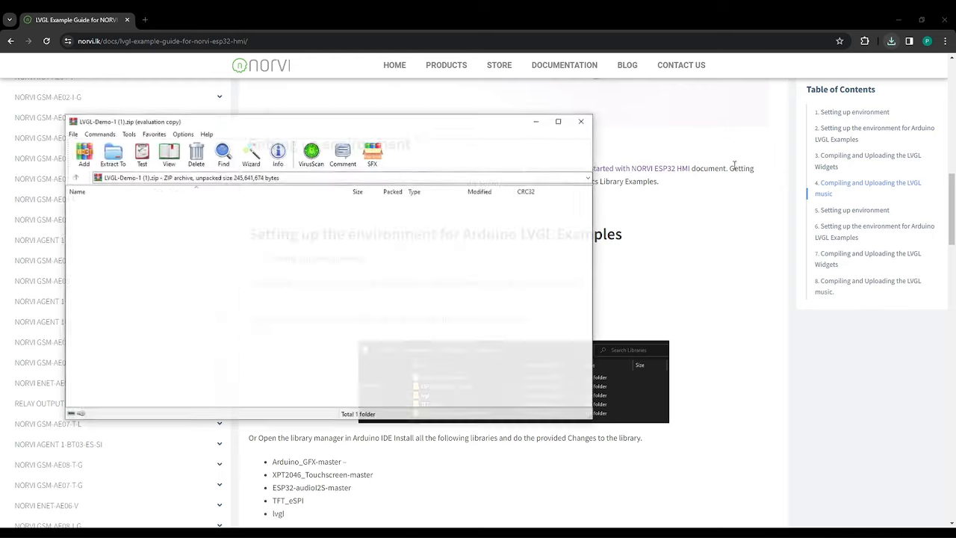
left_click(582, 122)
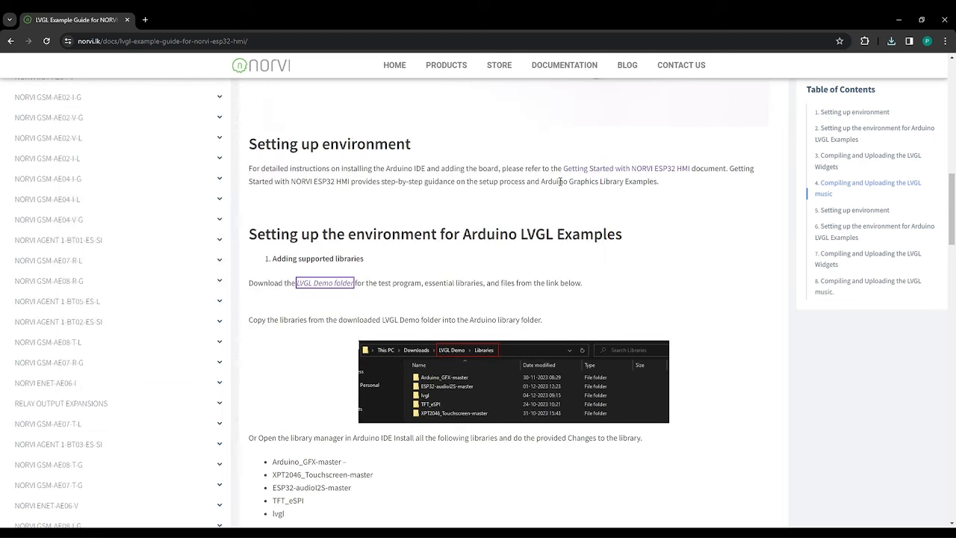
- Switch to File Explorer and copy all five library folders from Downloads > LVGL Demo > Libraries
left_click(895, 21)
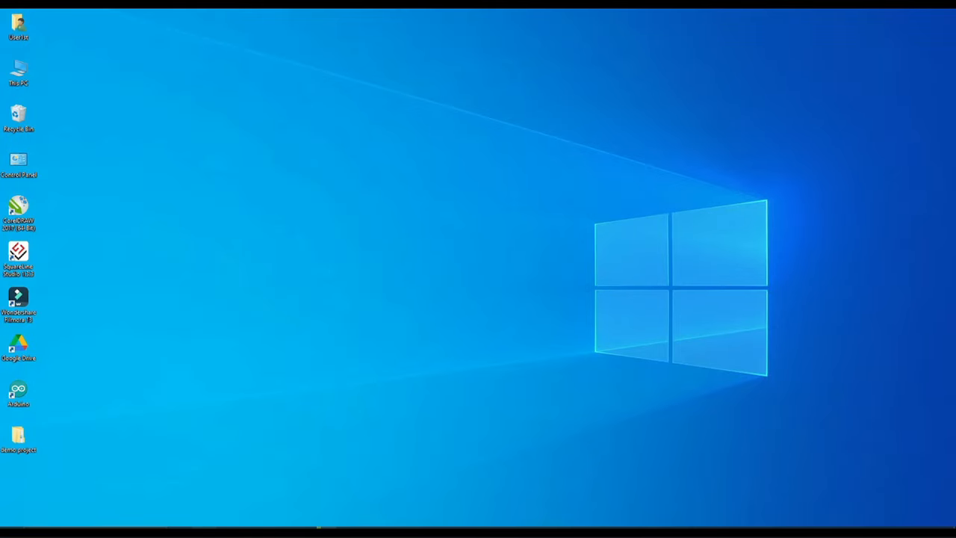
left_click(205, 530)
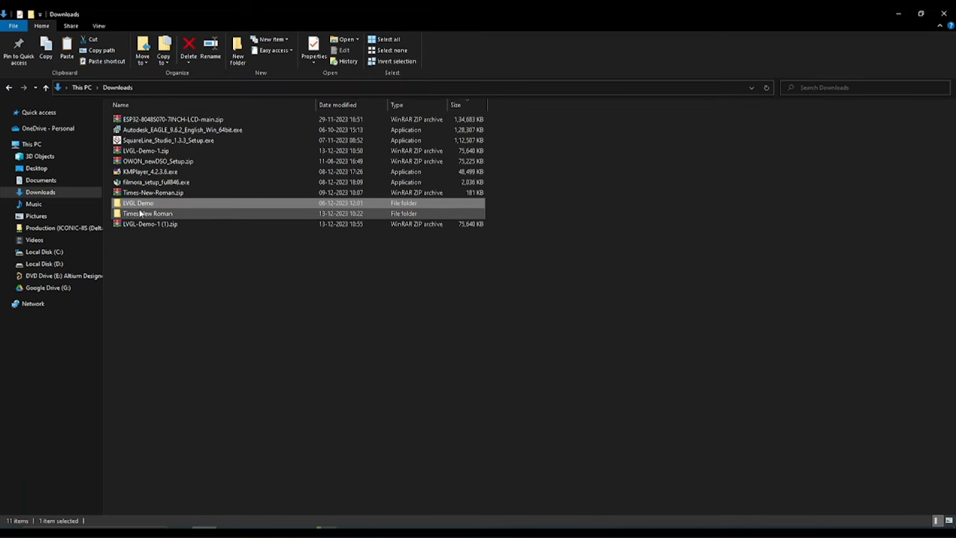
mouse_move(159, 206)
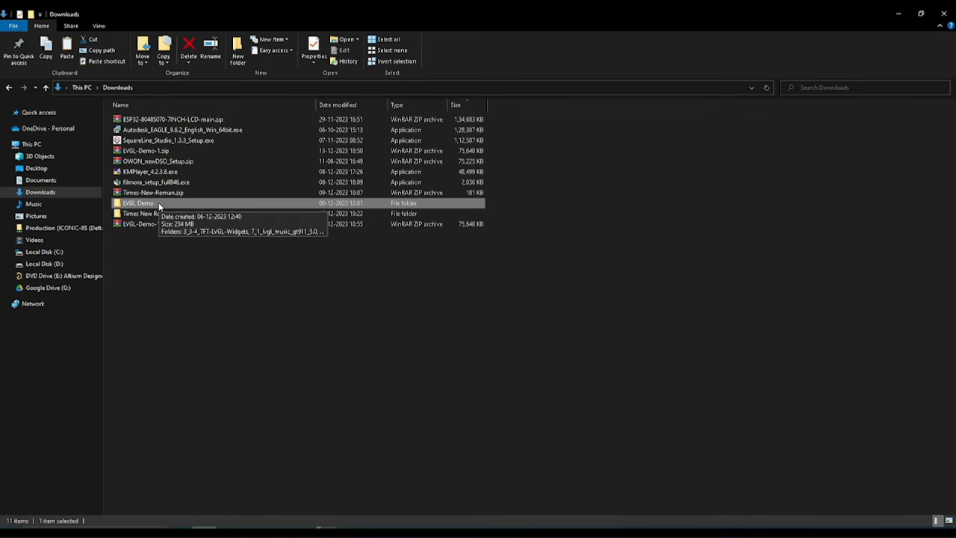
double_click(159, 205)
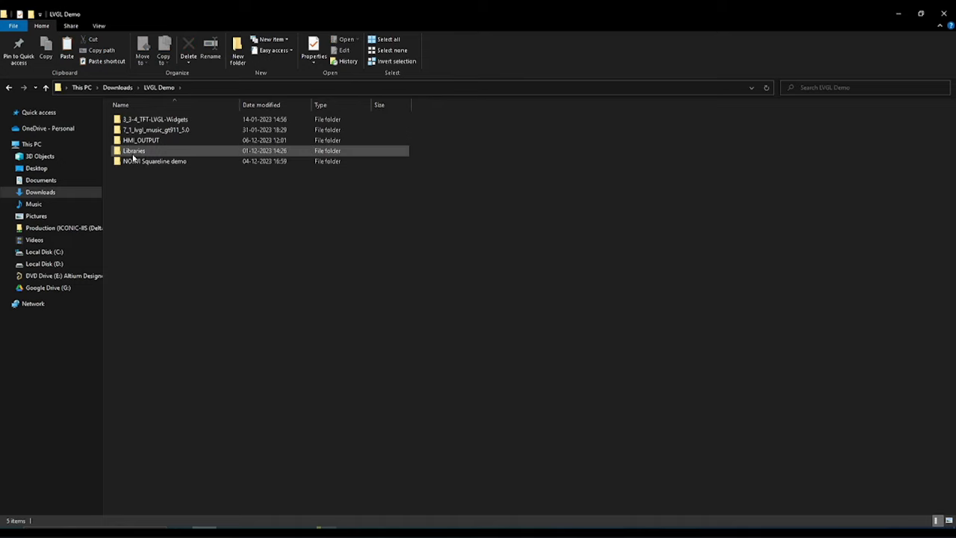
double_click(134, 151)
left_click_drag(151, 205, 174, 140)
right_click(174, 139)
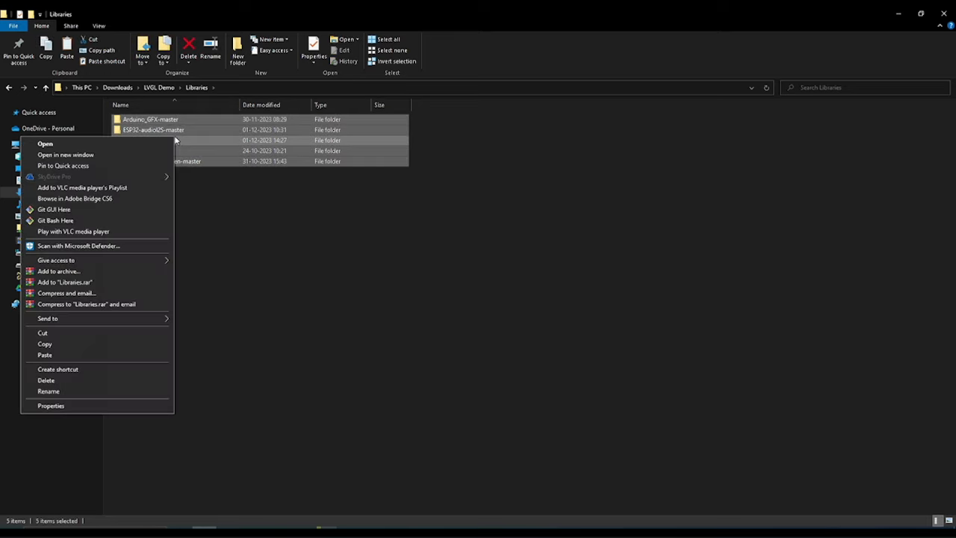
left_click(105, 343)
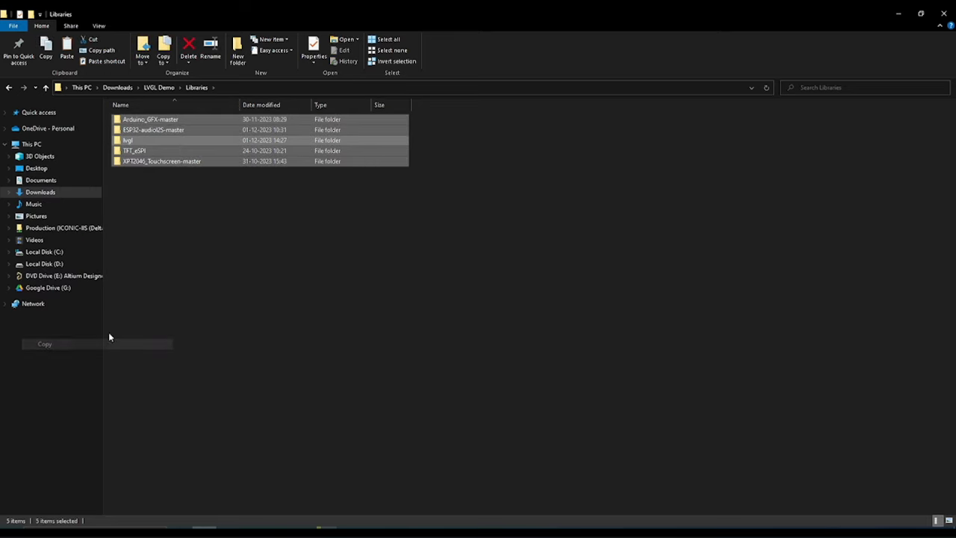
- Go to the Arduino libraries folder in Documents and check it for the copied library folders
left_click(62, 185)
double_click(143, 192)
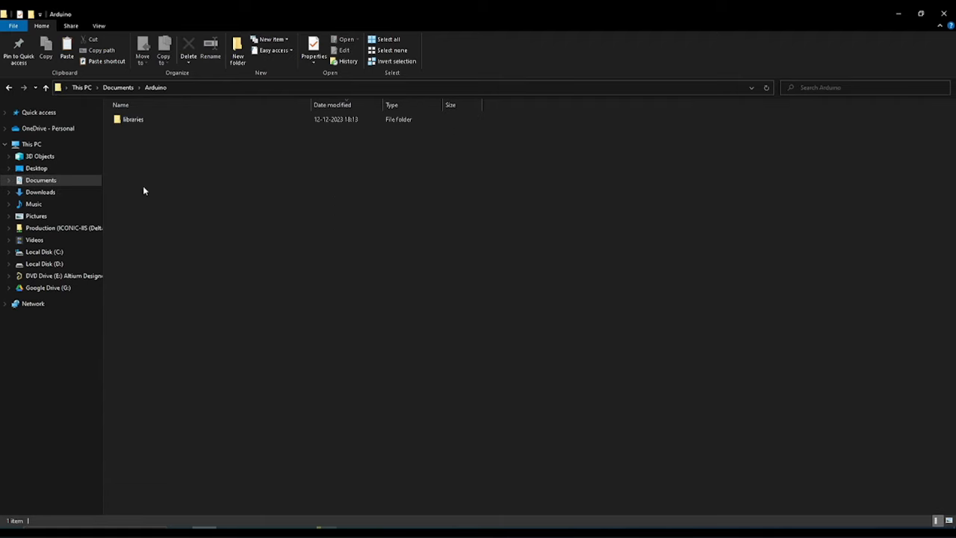
double_click(159, 122)
left_click_drag(183, 230, 213, 119)
right_click(198, 242)
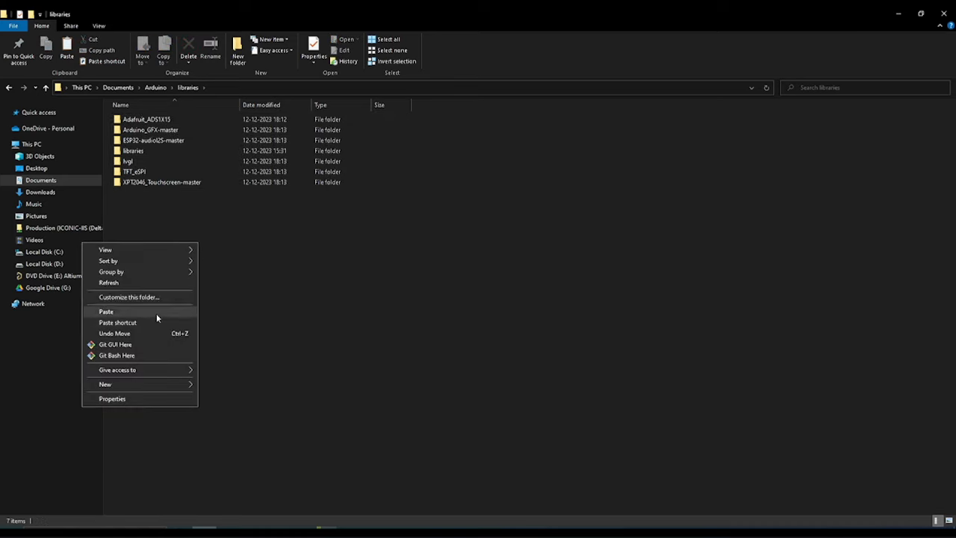
left_click(236, 315)
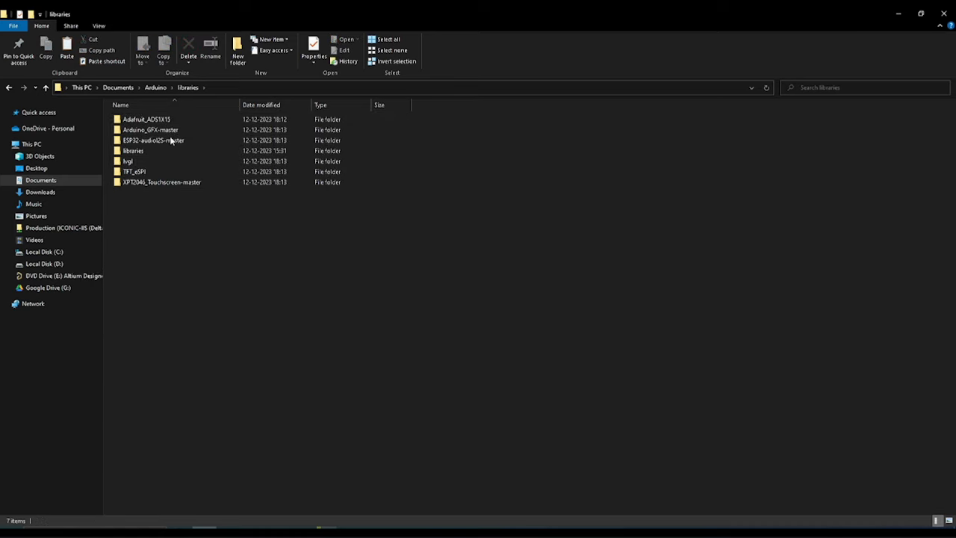
- Copy the ESP32_Display_Squareline_Demo folder from Downloads > LVGL Demo > NORVI Squareline demo
left_click(41, 192)
double_click(145, 216)
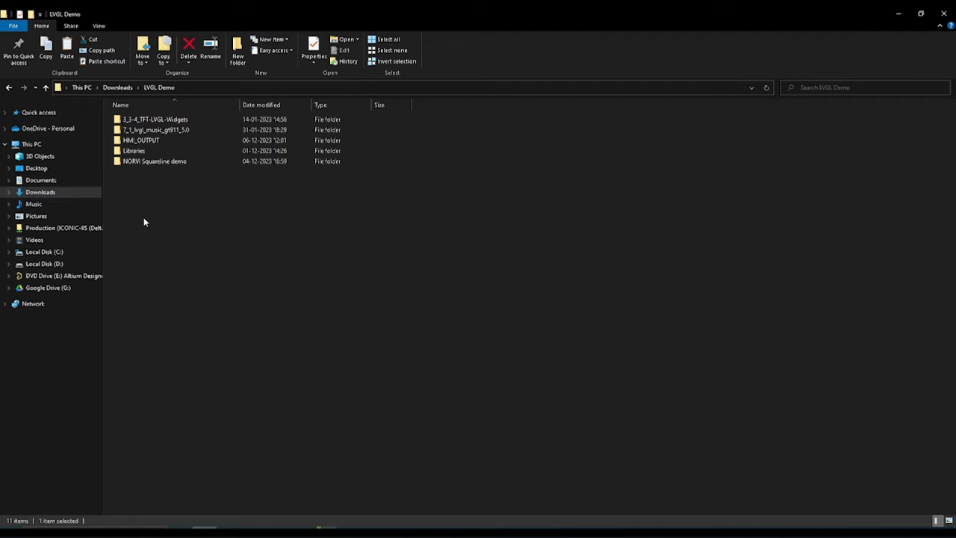
double_click(154, 161)
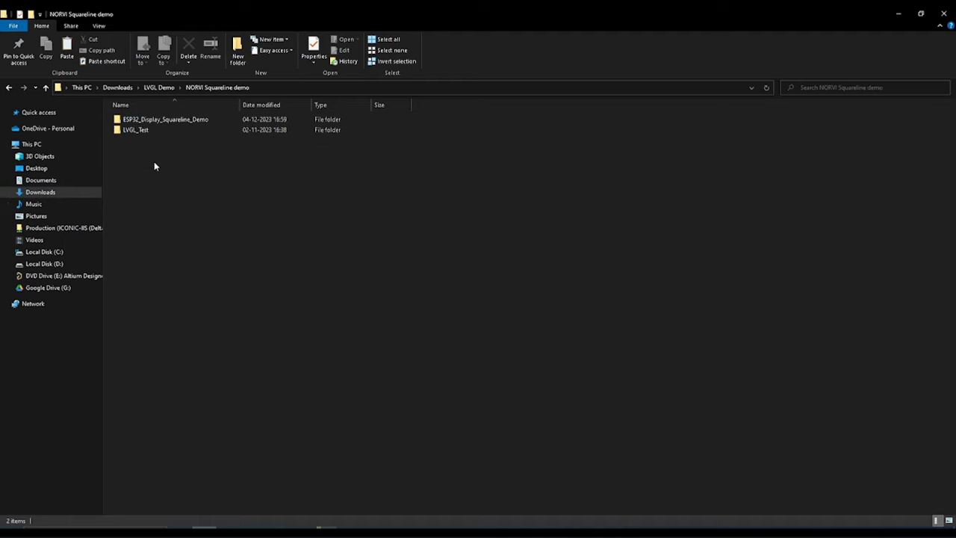
left_click(157, 122)
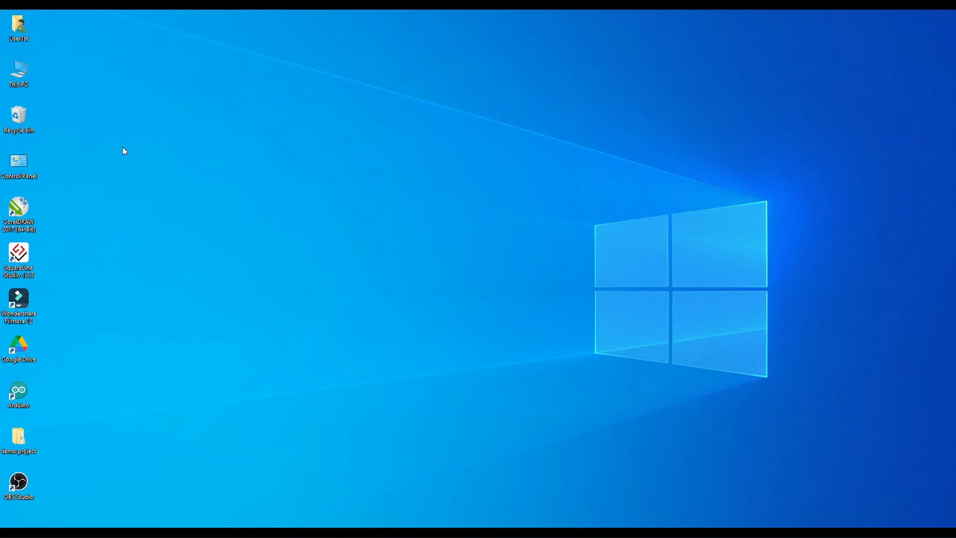
- Create a new folder named SQ_EX on the desktop
right_click(96, 81)
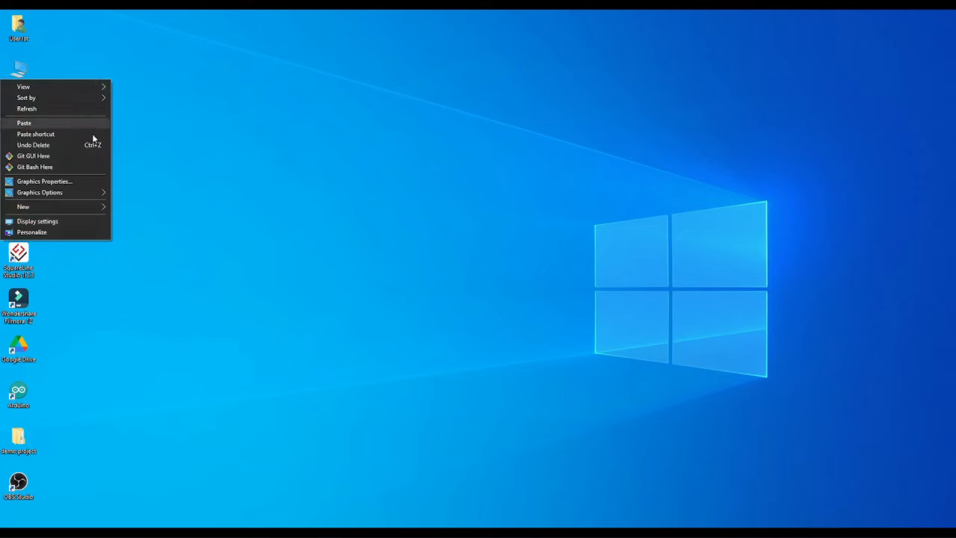
mouse_move(68, 204)
left_click(133, 207)
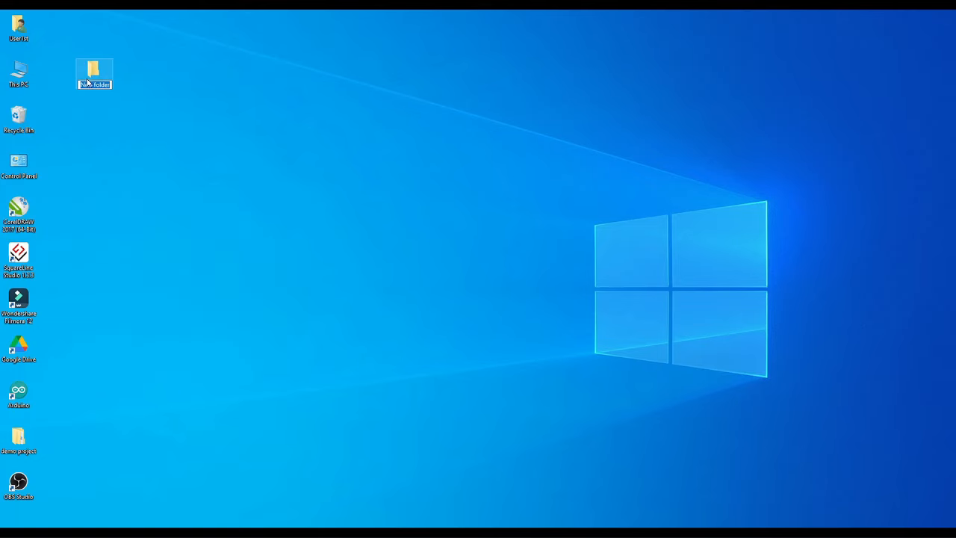
type("S")
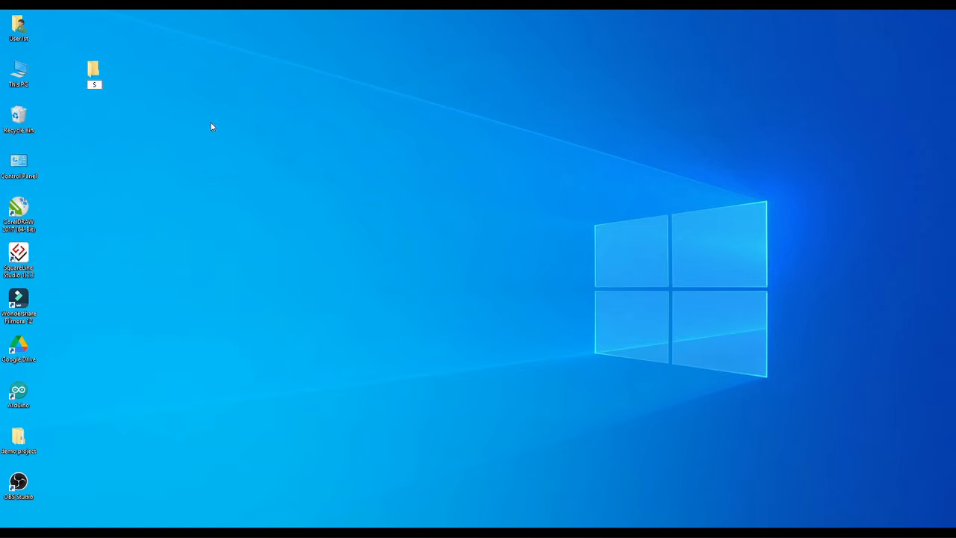
type("Q_EX")
key("Return")
- Paste the copied ESP32_Display_Squareline_Demo folder into the SQ_EX folder
double_click(96, 70)
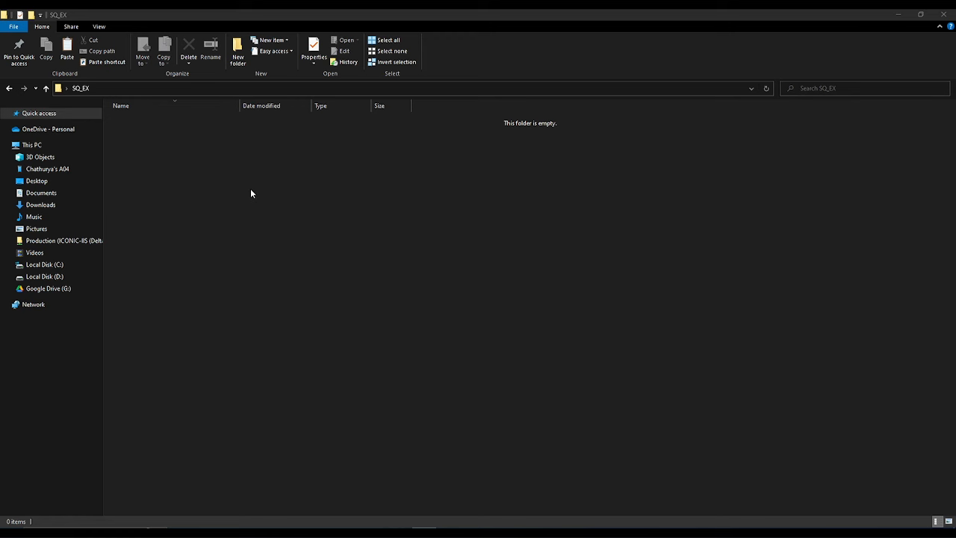
right_click(251, 189)
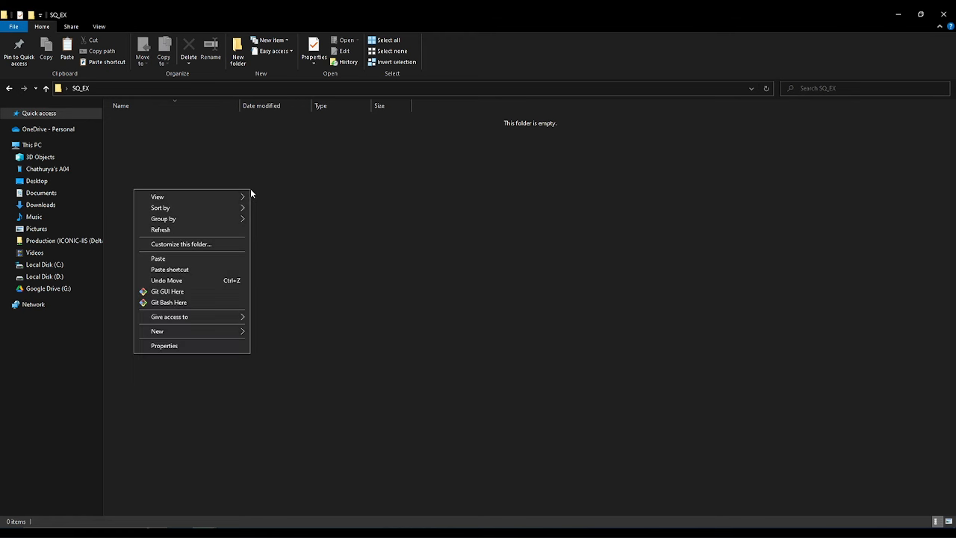
left_click(209, 258)
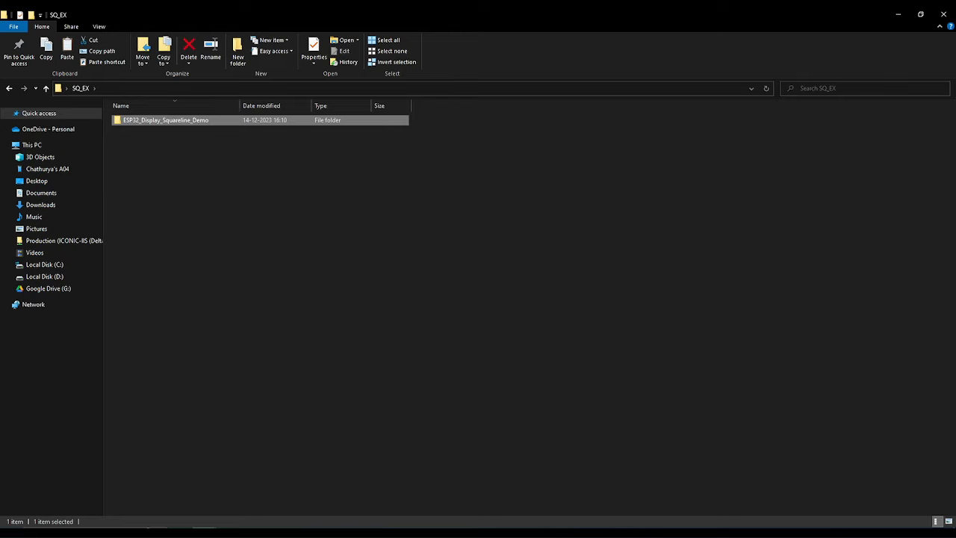
- Switch to SquareLine Studio and choose the Arduino with TFT_eSPI board for a new project
left_click(424, 533)
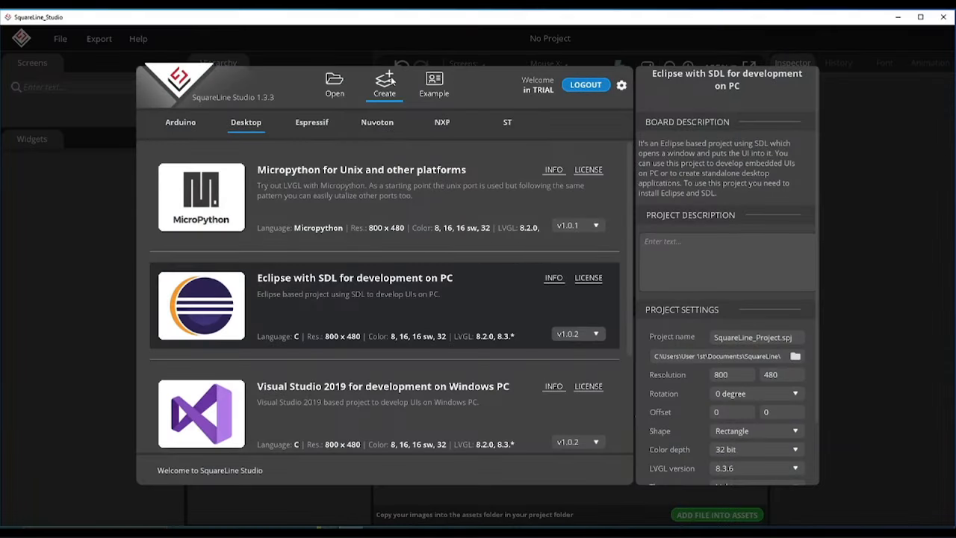
left_click(172, 125)
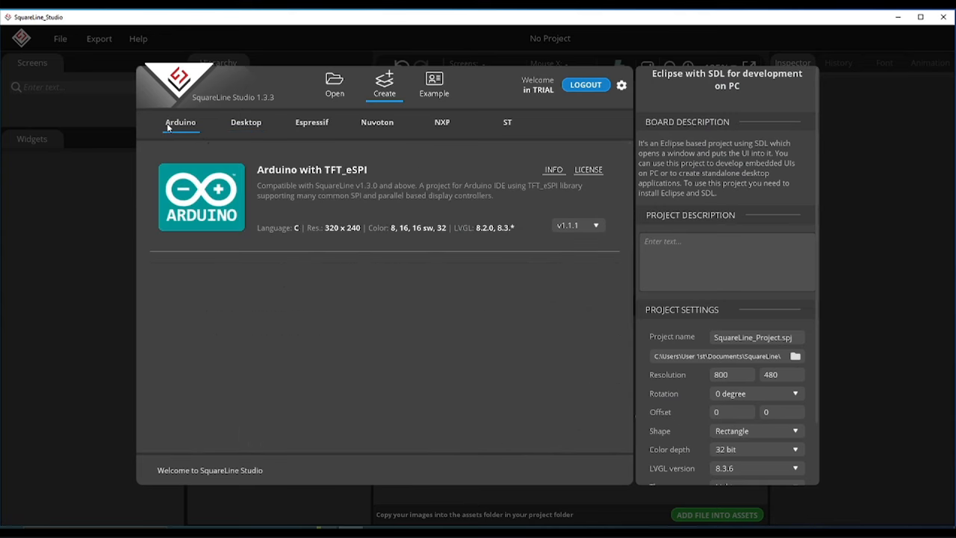
left_click(358, 206)
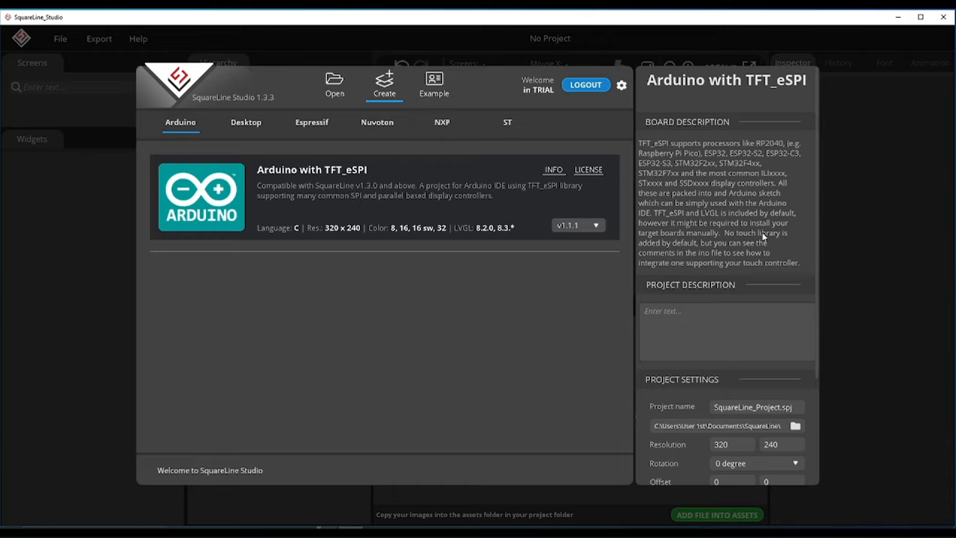
- Name the project HMI_PROJECT1, set its resolution to 800 x 480 and color depth to 16 bit, and open the LVGL version choices
scroll(690, 316, "down", 3)
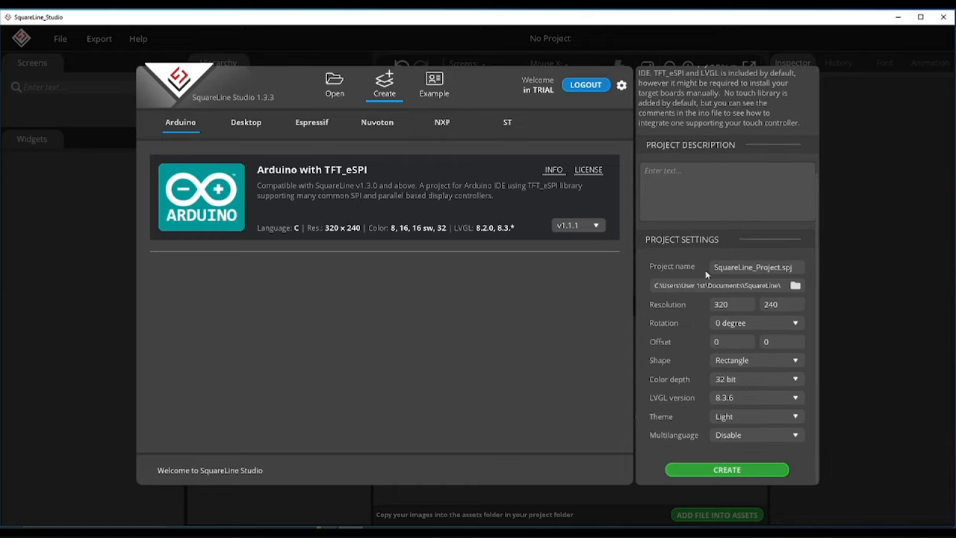
left_click(774, 269)
type("HMI_PROJECT1")
left_click(722, 305)
type("800")
left_click(752, 379)
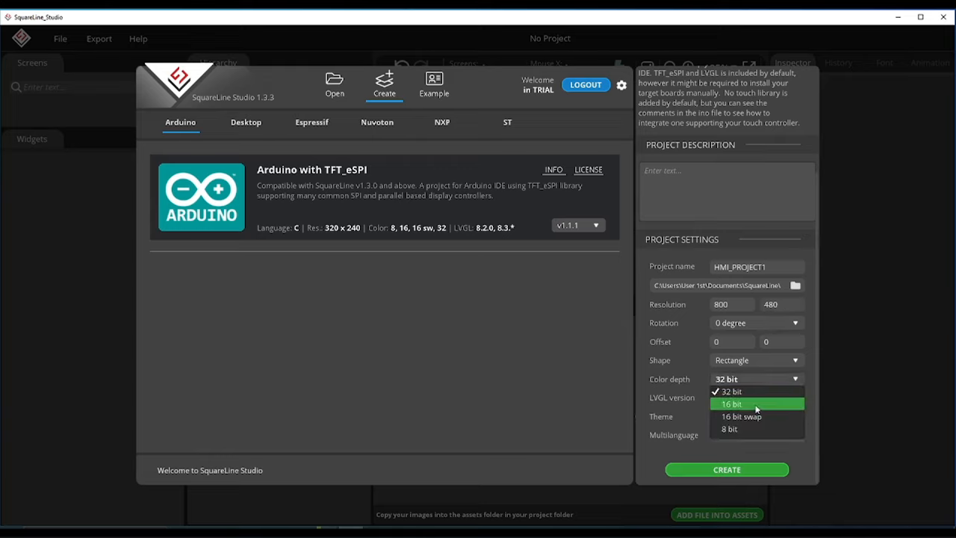
left_click(754, 405)
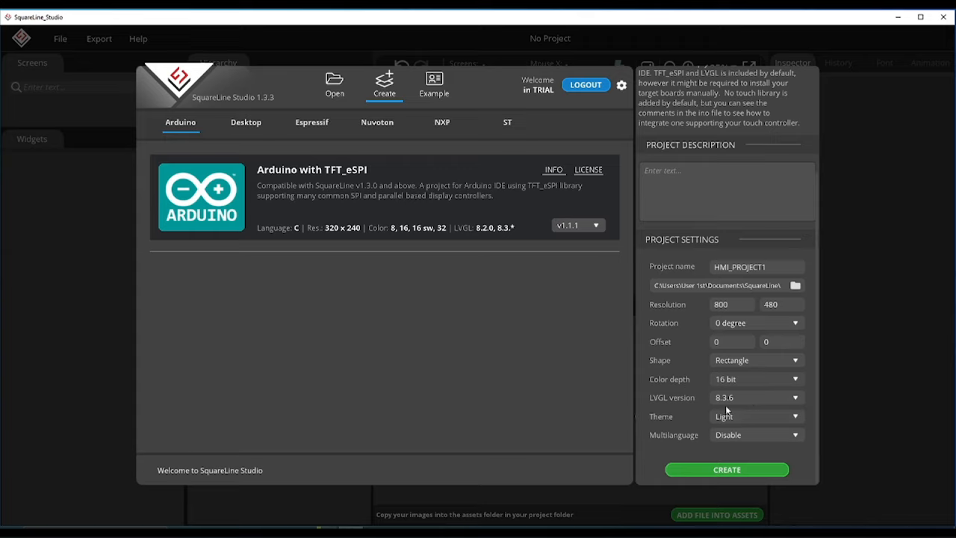
left_click(762, 399)
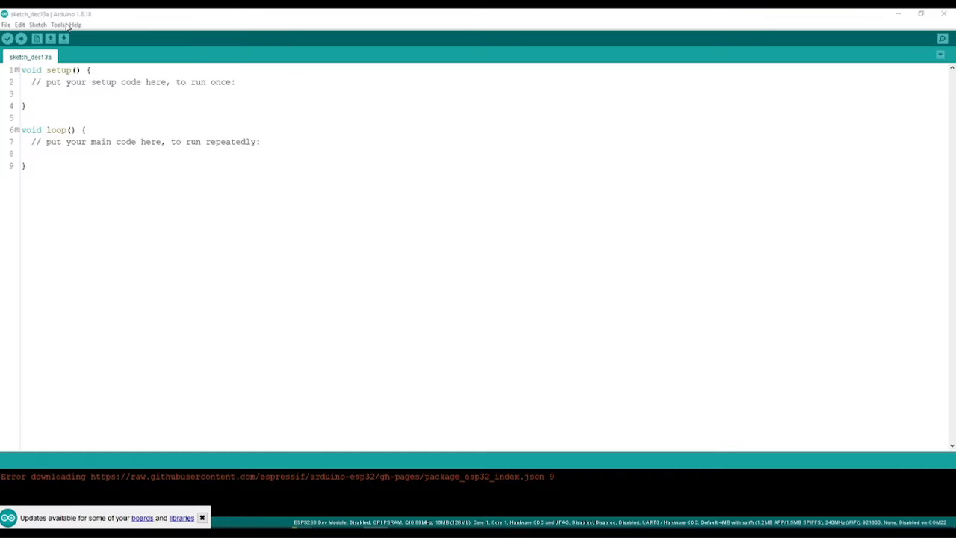
- Switch to the Arduino IDE and check the installed version of the lvgl library by searching the Library Manager for LVGL
left_click(58, 24)
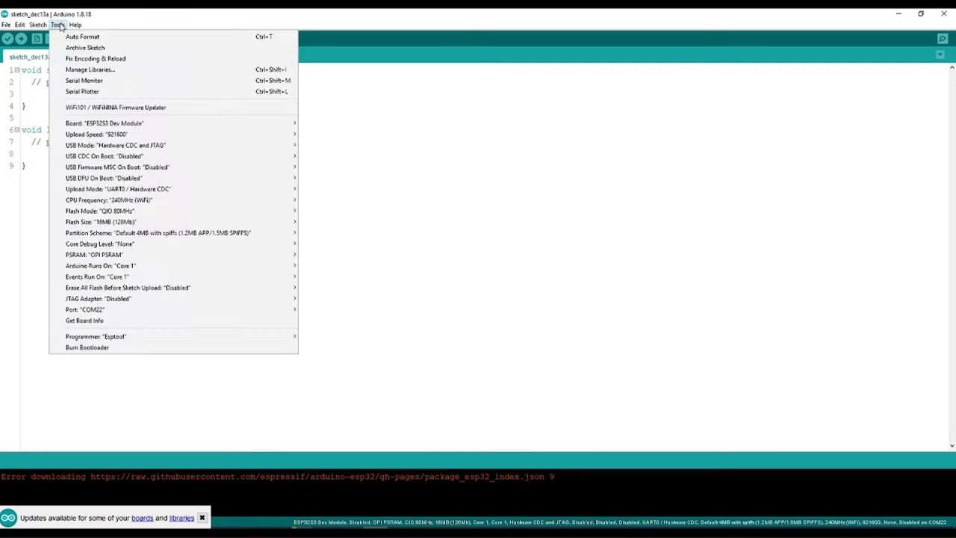
left_click(100, 71)
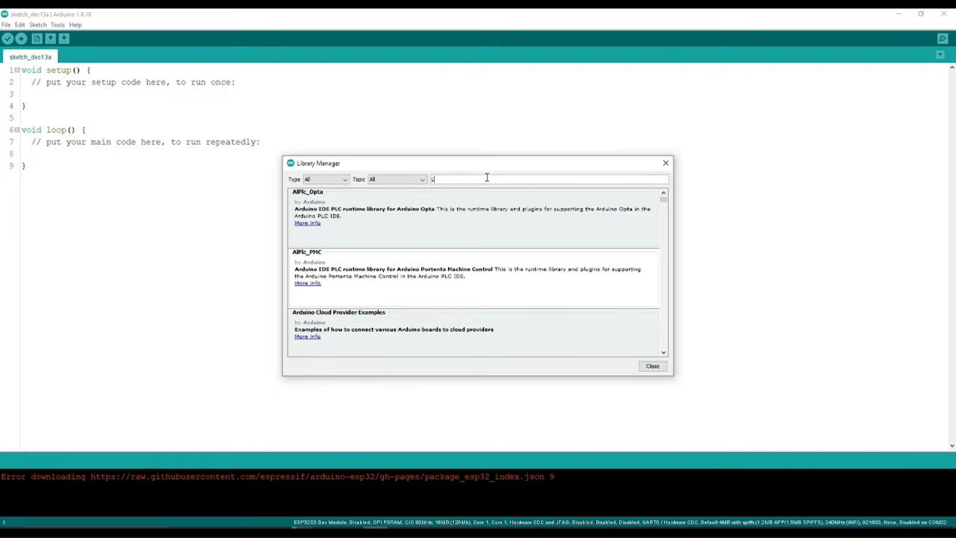
type("VGL")
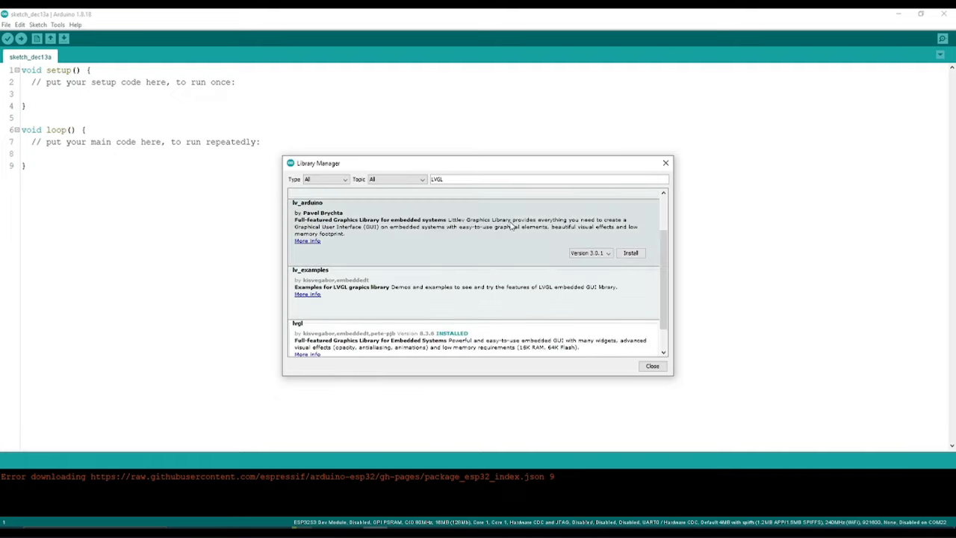
scroll(513, 226, "down", 3)
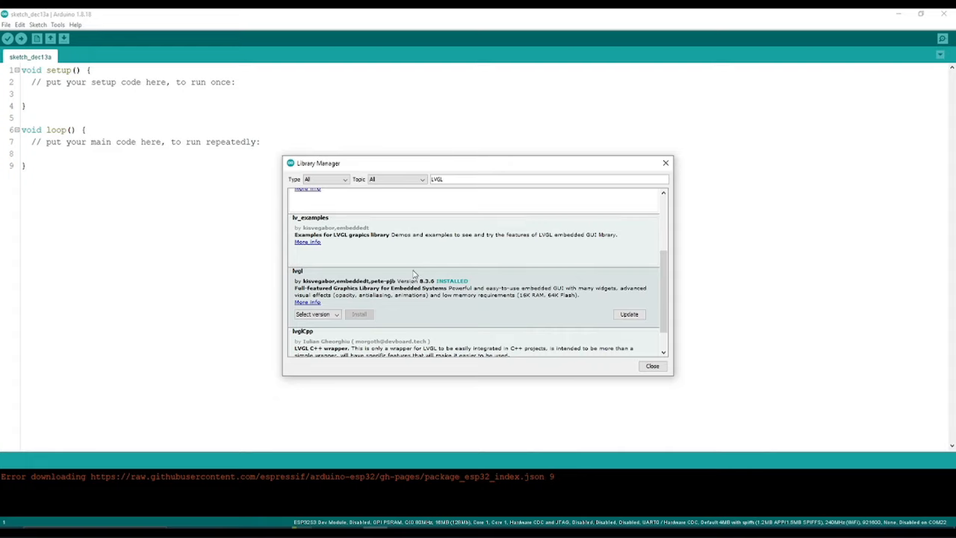
scroll(655, 345, "down", 1)
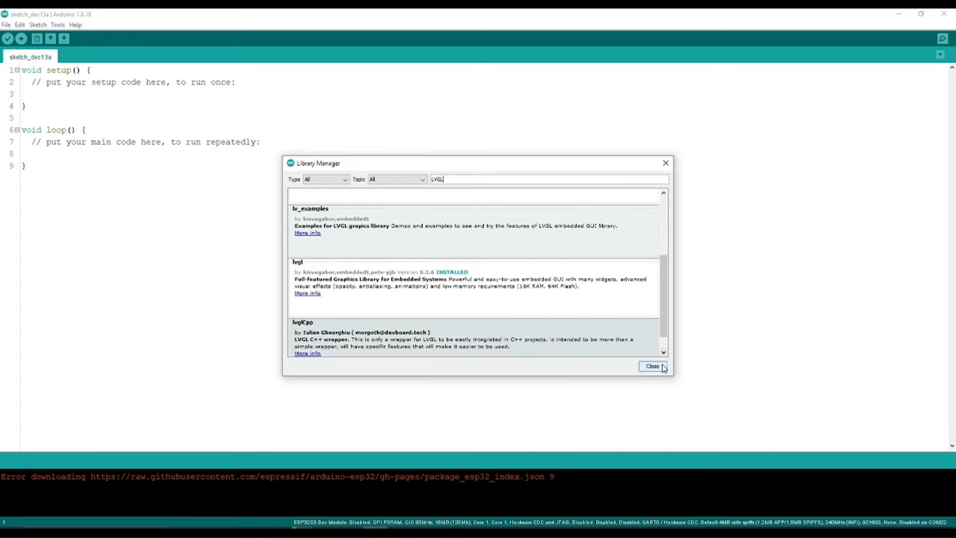
left_click(653, 366)
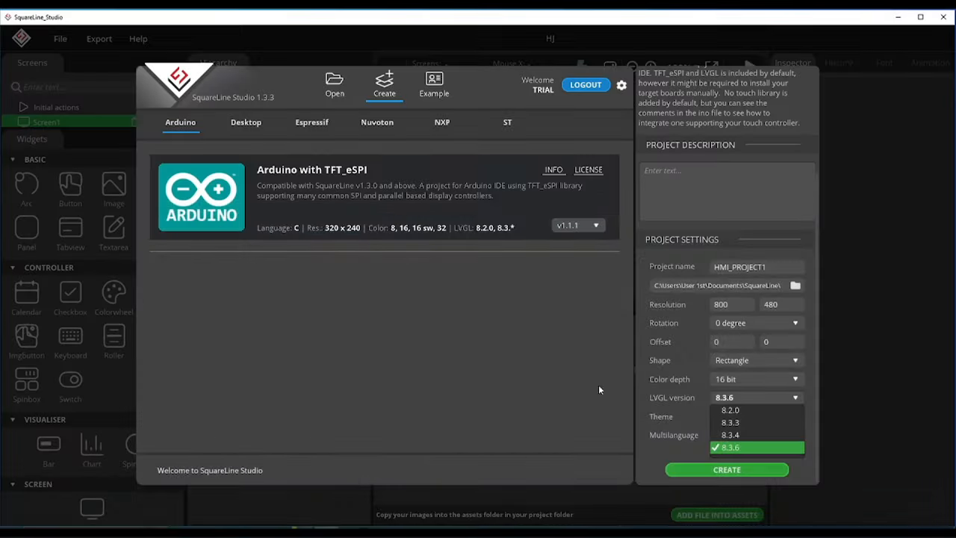
- Switch back to SquareLine Studio, choose LVGL version 8.3.6 and create the project
left_click(744, 447)
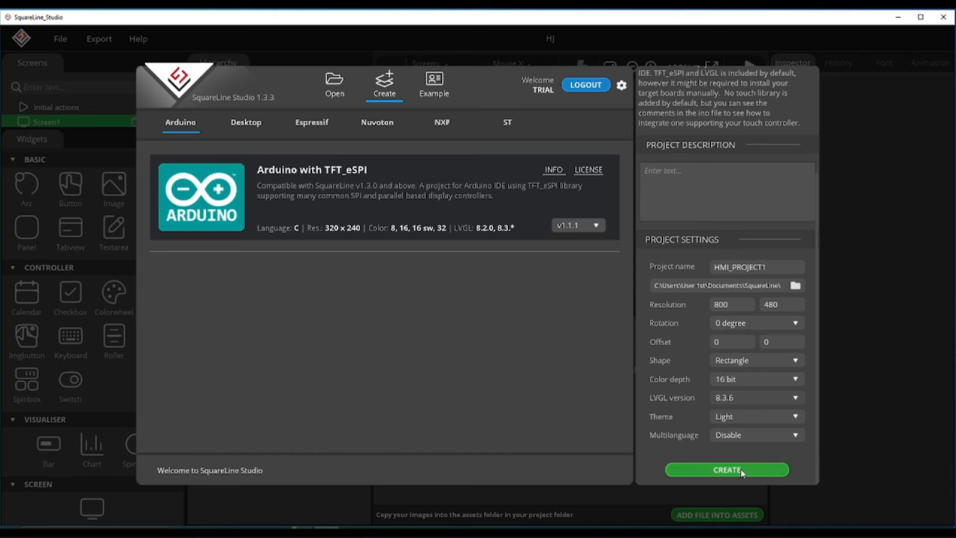
left_click(740, 469)
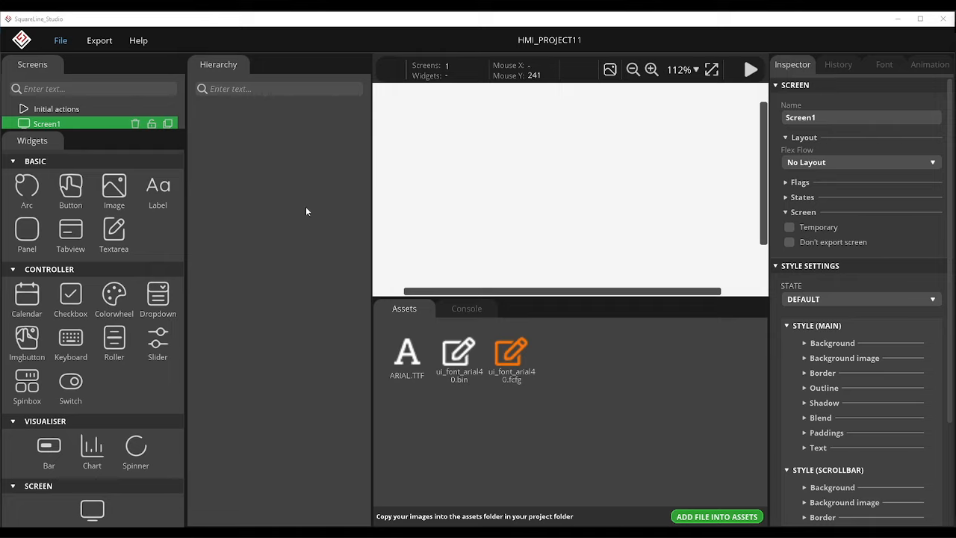
- Add a button to Screen1, place it up and left of center at about X -176, Y -68 px, and name it buttonON
left_click(66, 191)
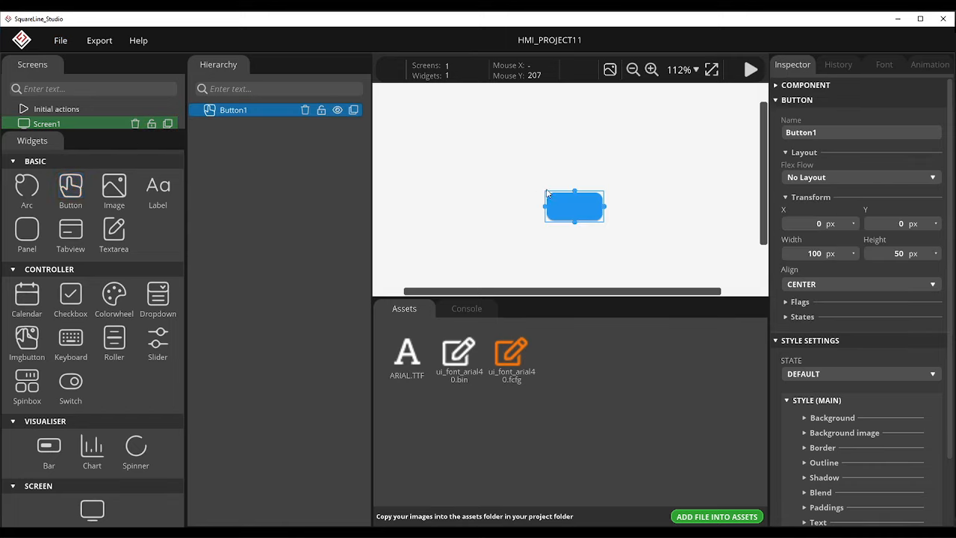
left_click_drag(557, 206, 458, 169)
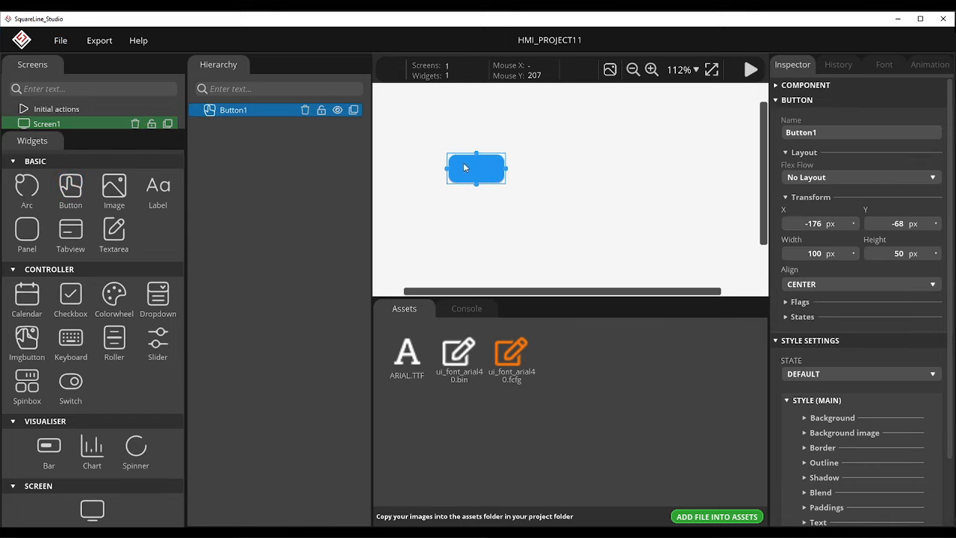
double_click(813, 135)
type("buttonON")
- Set buttonON's width and height to 200 px each
left_click(814, 255)
type("200")
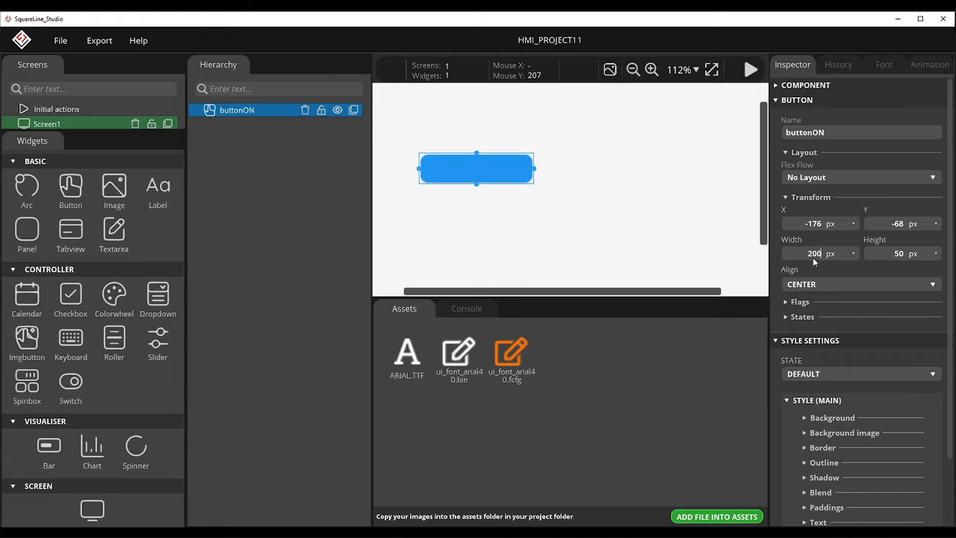
left_click(898, 254)
type("200")
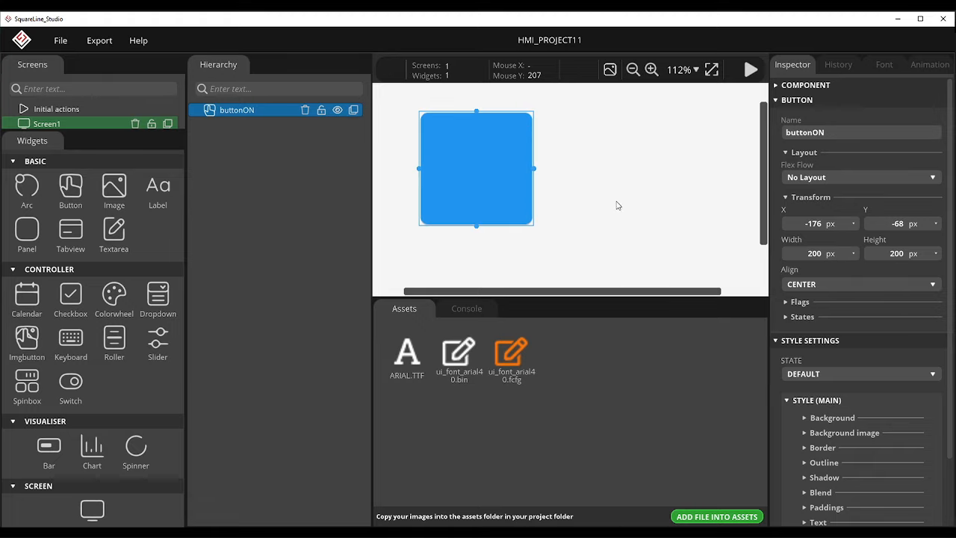
- Give buttonON a background radius of 500 and the red background color FF0505
scroll(617, 205, "down", 5)
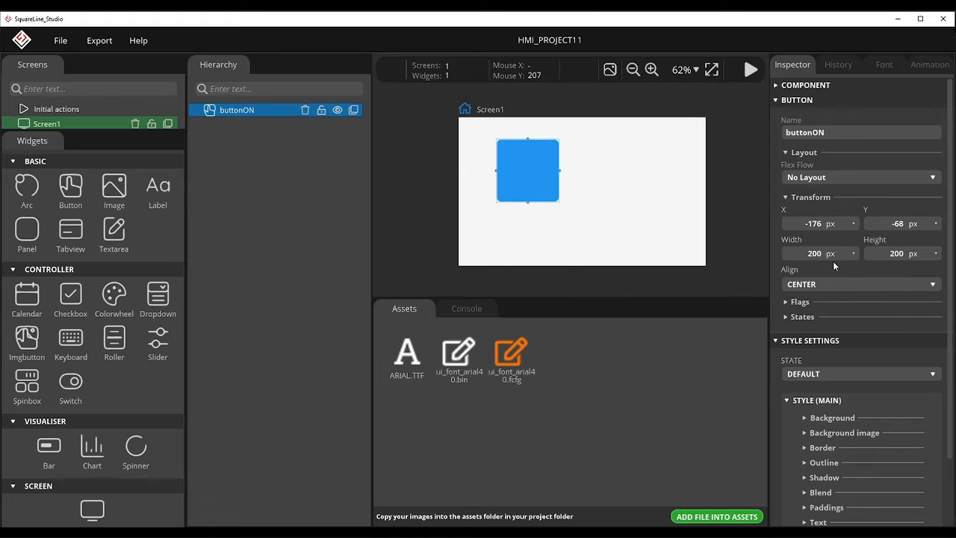
left_click(777, 102)
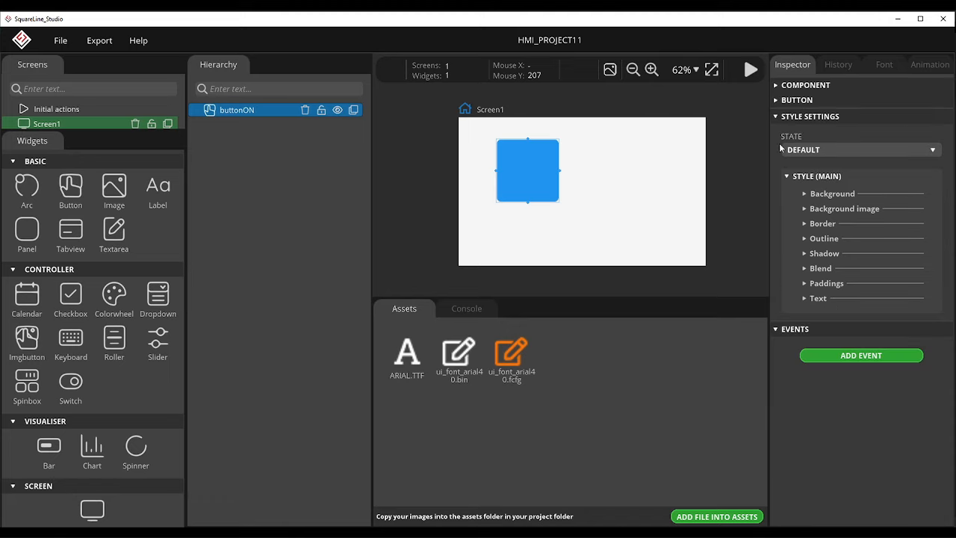
left_click(810, 194)
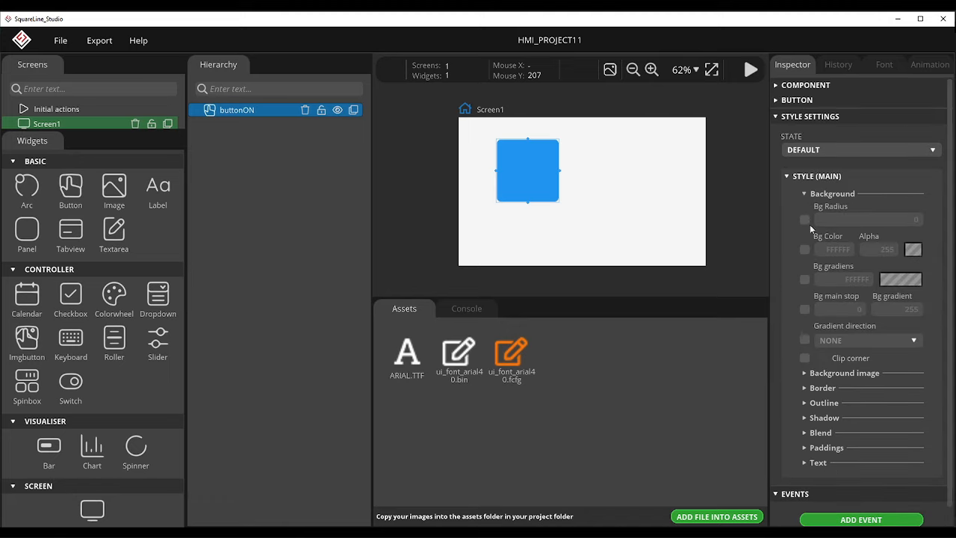
left_click(895, 222)
type("500")
left_click(804, 249)
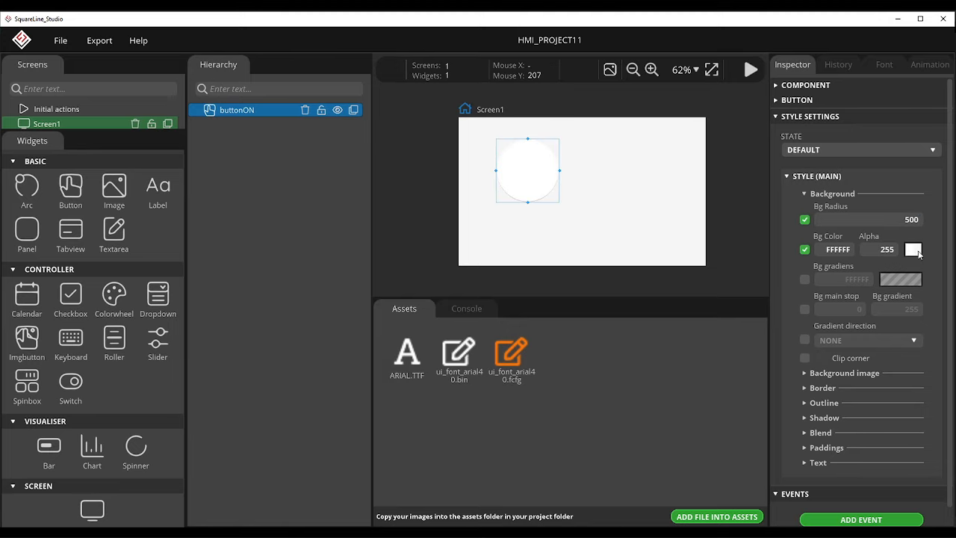
left_click(913, 250)
left_click(470, 194)
left_click(632, 206)
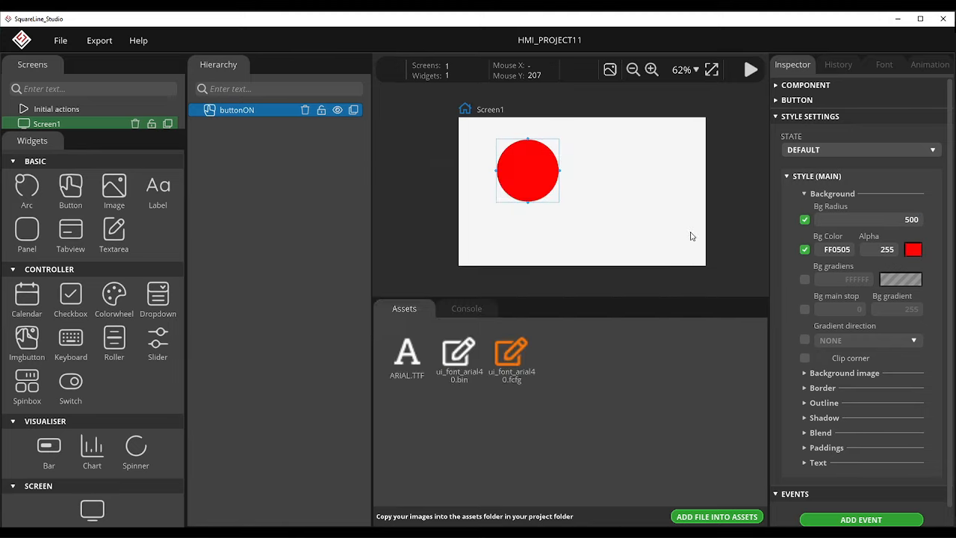
- Move the red buttonON slightly down to about the vertical middle of Screen1
left_click(786, 176)
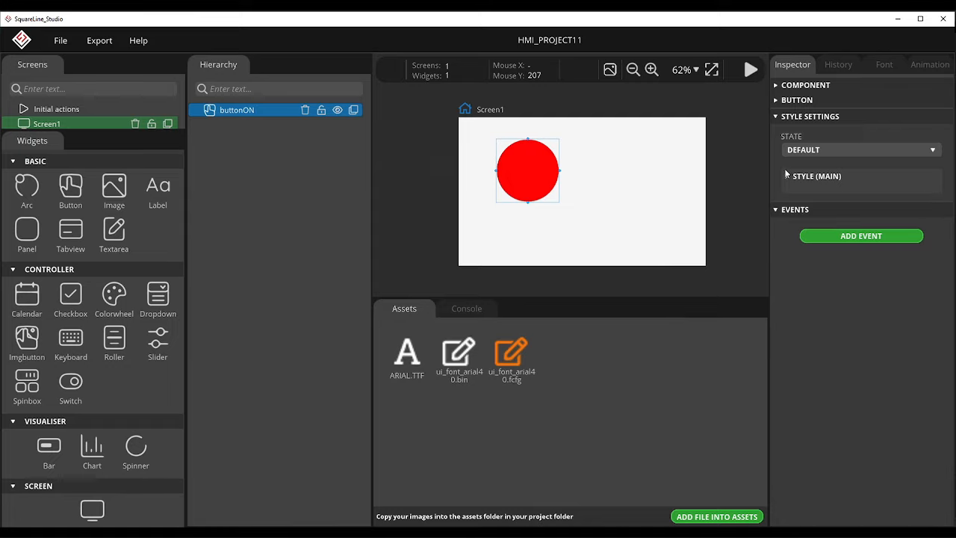
left_click(776, 117)
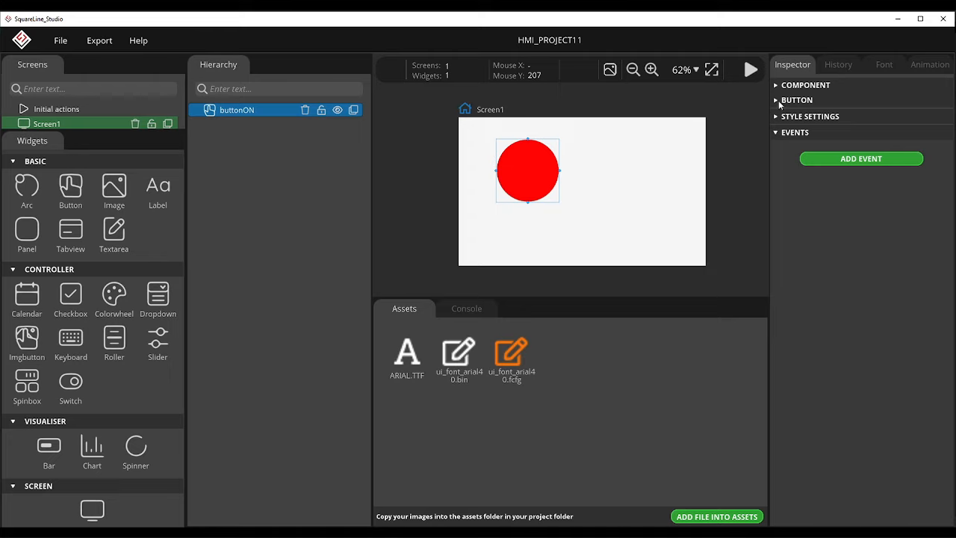
left_click_drag(554, 194, 556, 214)
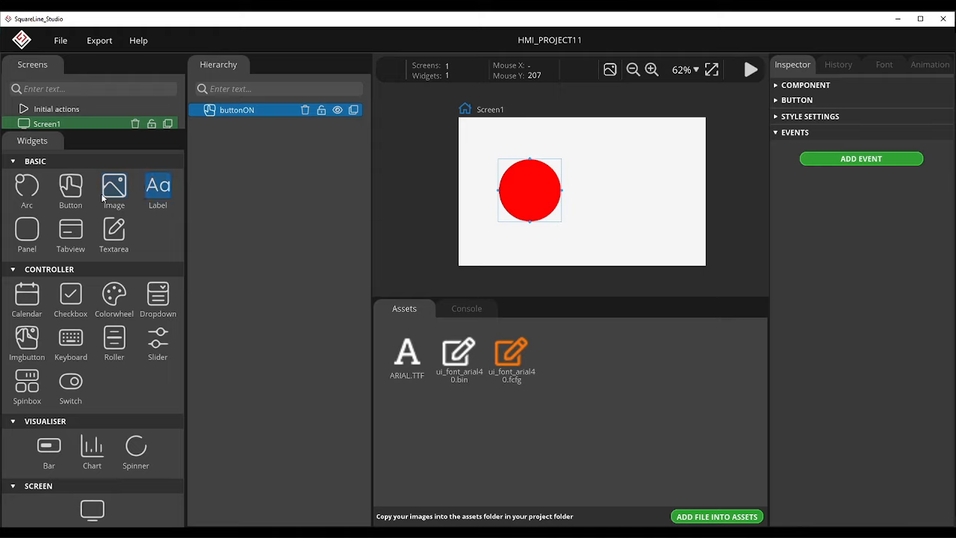
- Add a second button to the right of the red circle at about X 117, Y -4 px, and name it buttonOFF
left_click(77, 192)
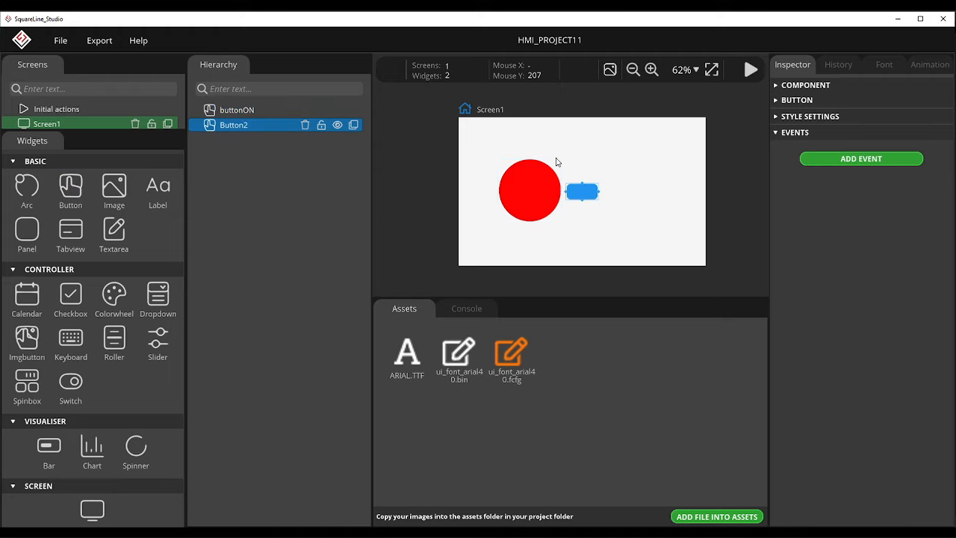
left_click_drag(591, 195, 628, 193)
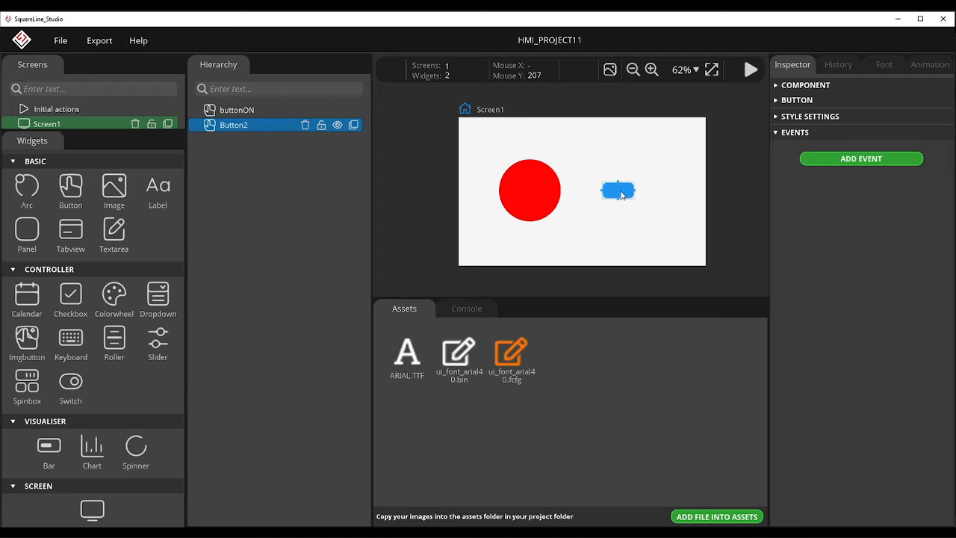
left_click(778, 103)
double_click(796, 132)
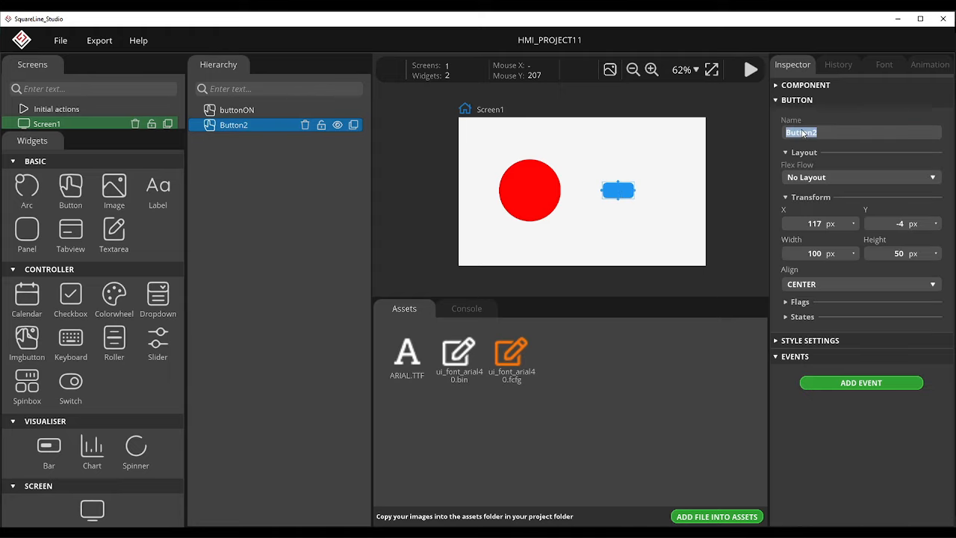
type("buttonOFF")
- Set buttonOFF's width and height to 200 px each
left_click(815, 254)
key("BackSpace")
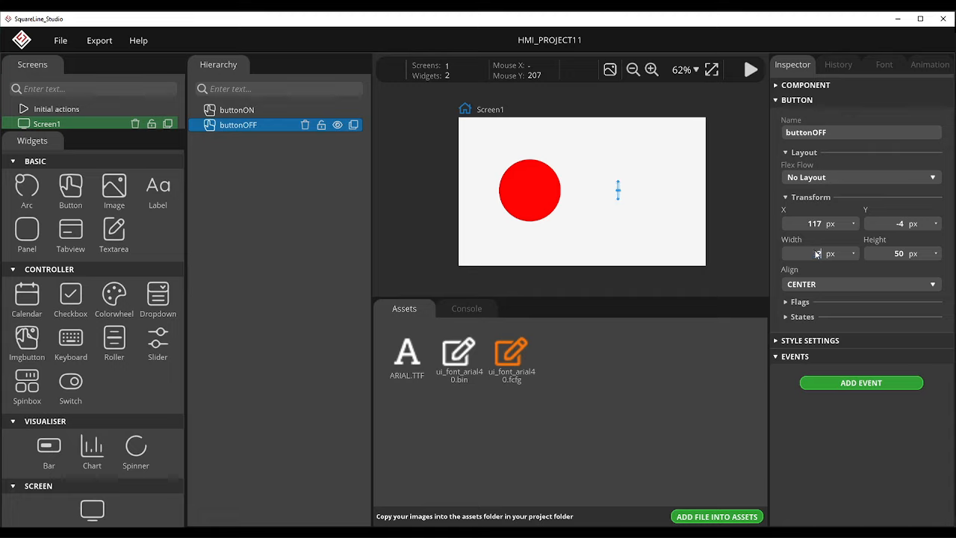
type("200200")
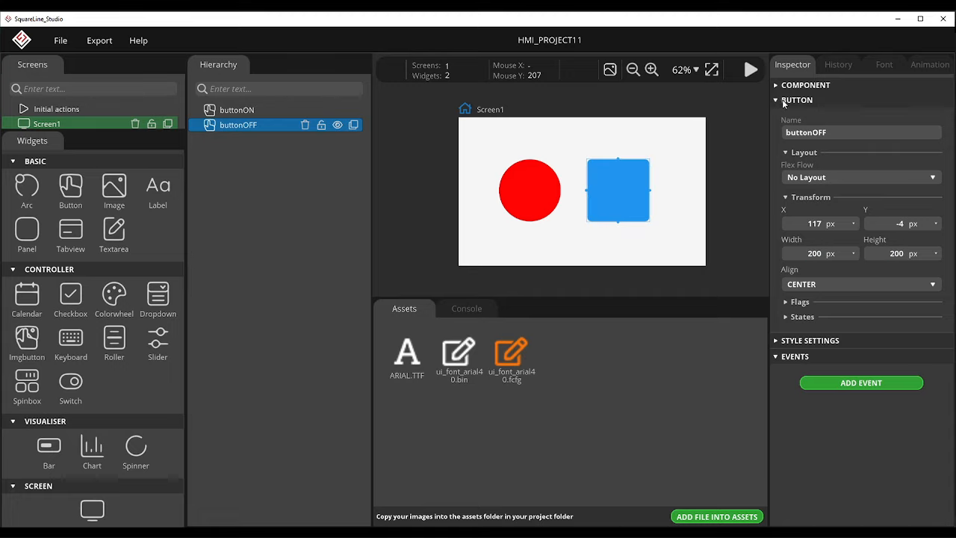
- Make buttonOFF circular by enabling its background radius and setting it to 500
left_click(783, 101)
left_click(777, 117)
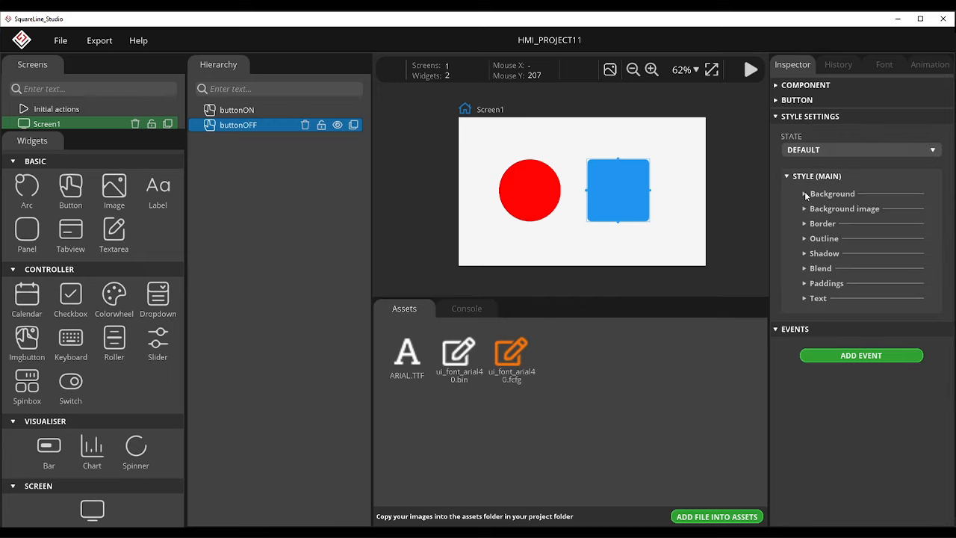
left_click(806, 194)
left_click(806, 220)
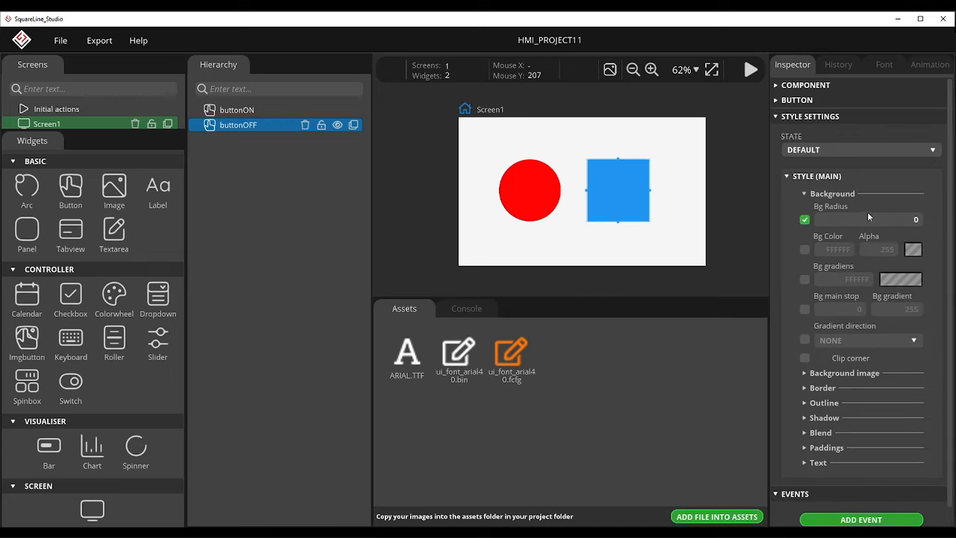
left_click(886, 221)
type("500")
key("Return")
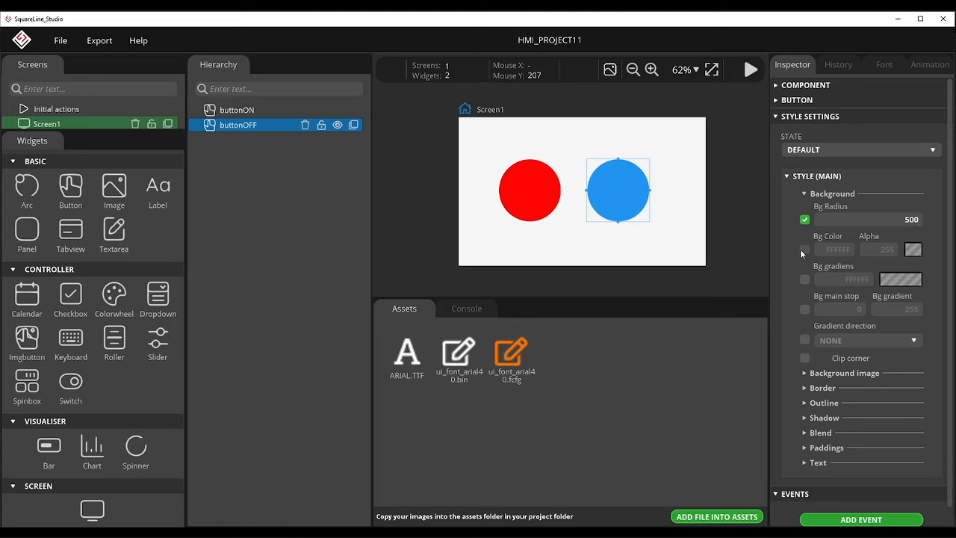
- Give buttonOFF the blue background color 0800E1 and move it a little farther right on Screen1
left_click(805, 248)
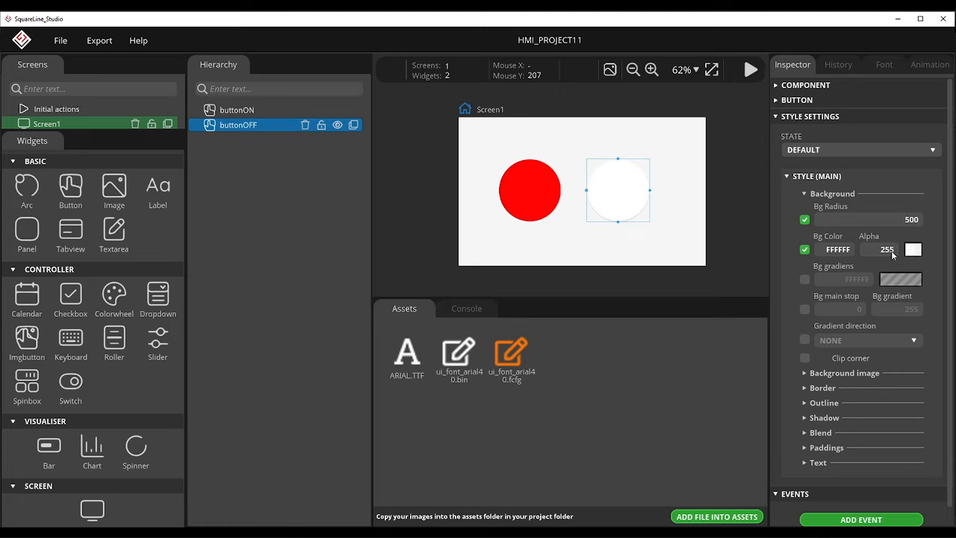
left_click(913, 249)
left_click(492, 255)
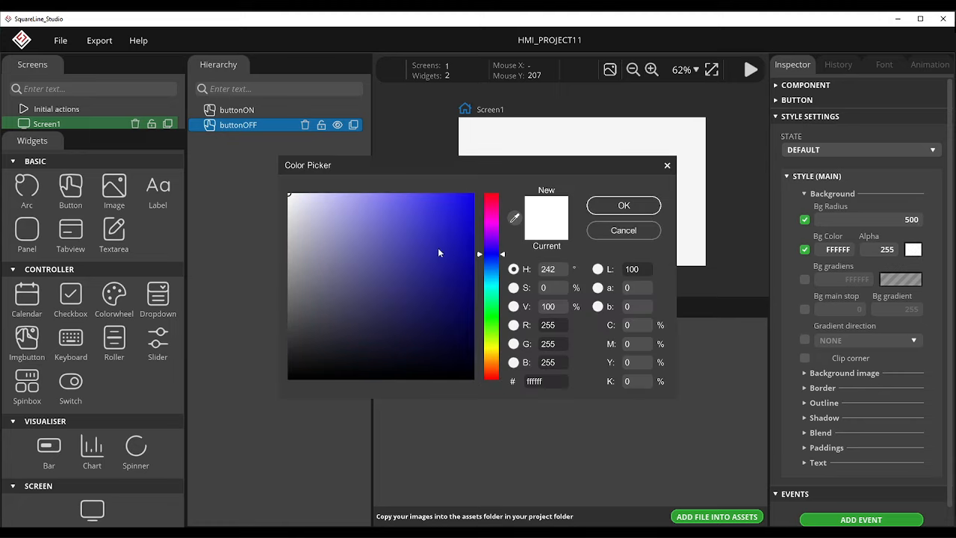
left_click(466, 216)
left_click(624, 206)
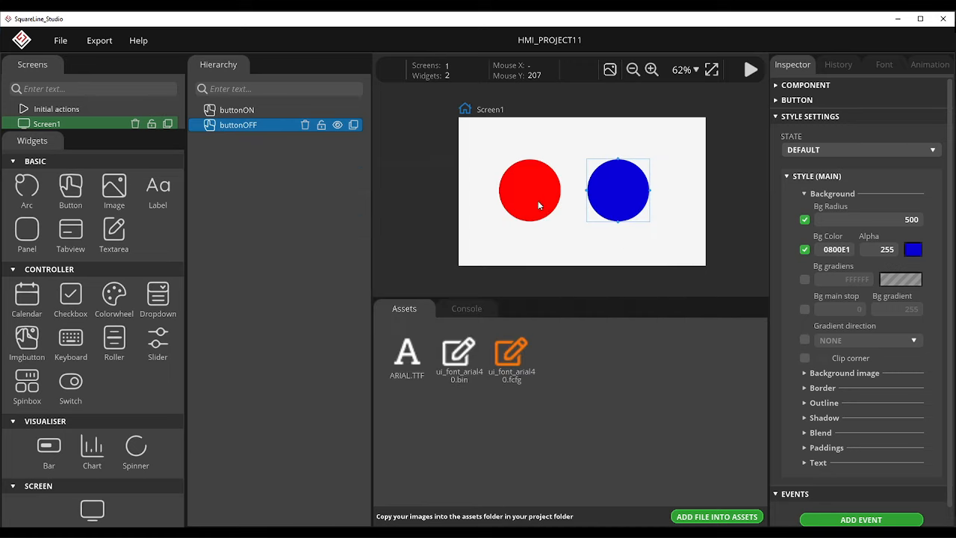
left_click_drag(611, 202, 633, 202)
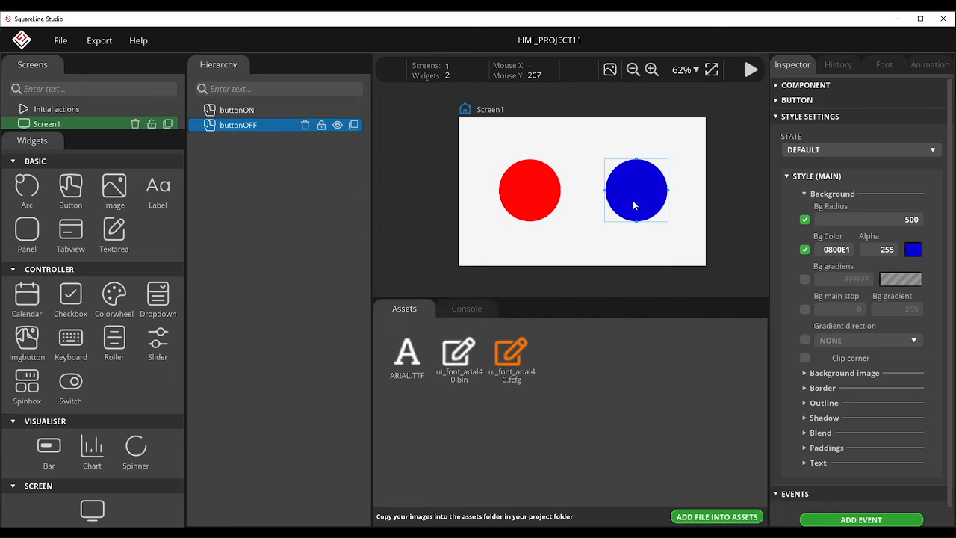
left_click(660, 234)
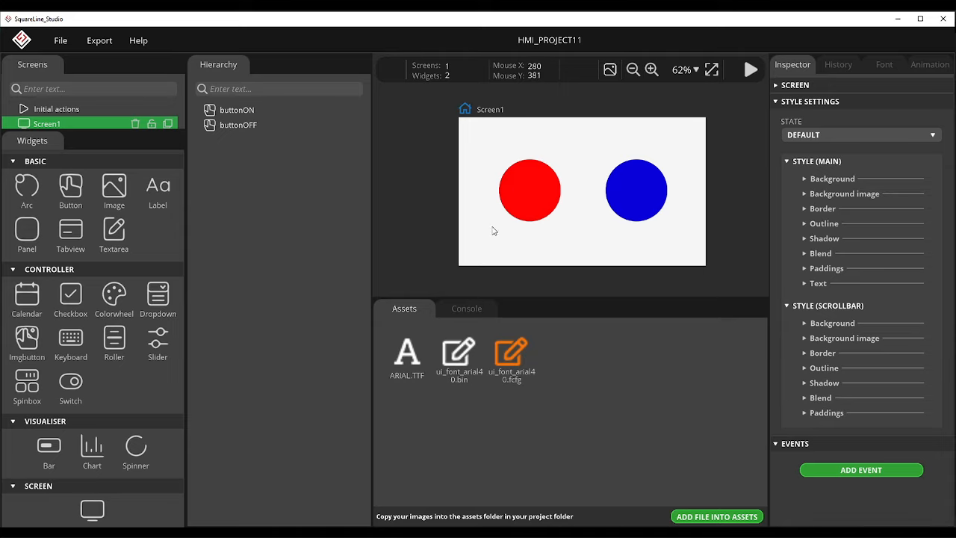
- Add an event with the CLICKED trigger to buttonON
left_click(258, 112)
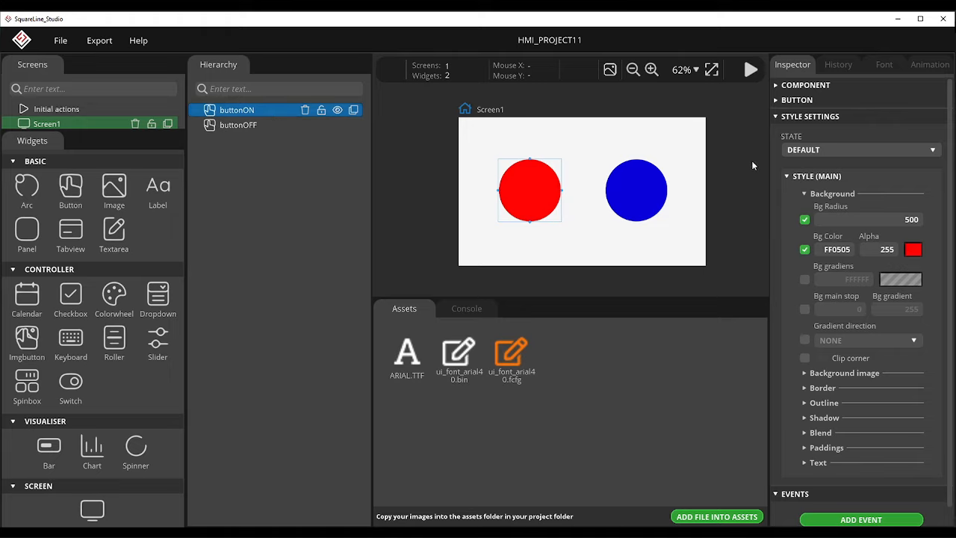
left_click(776, 117)
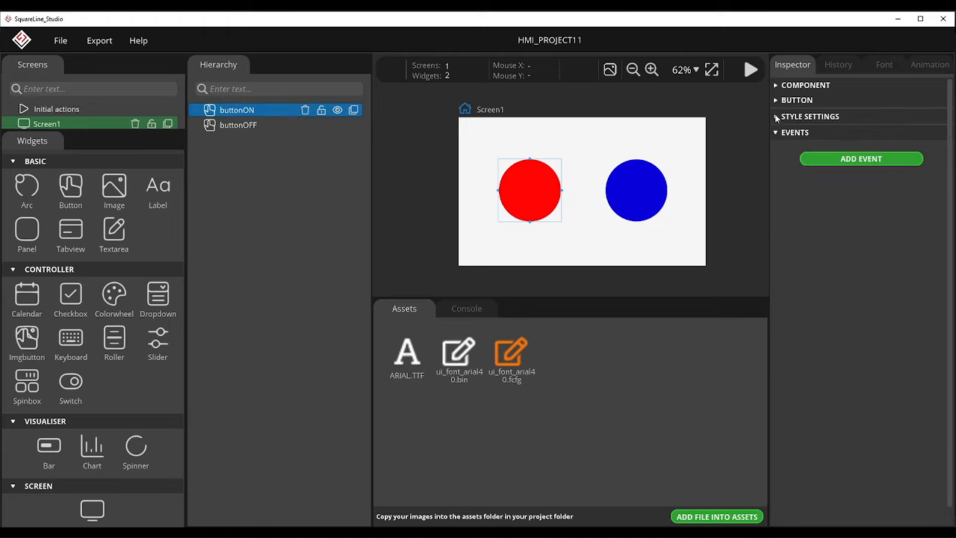
left_click(821, 159)
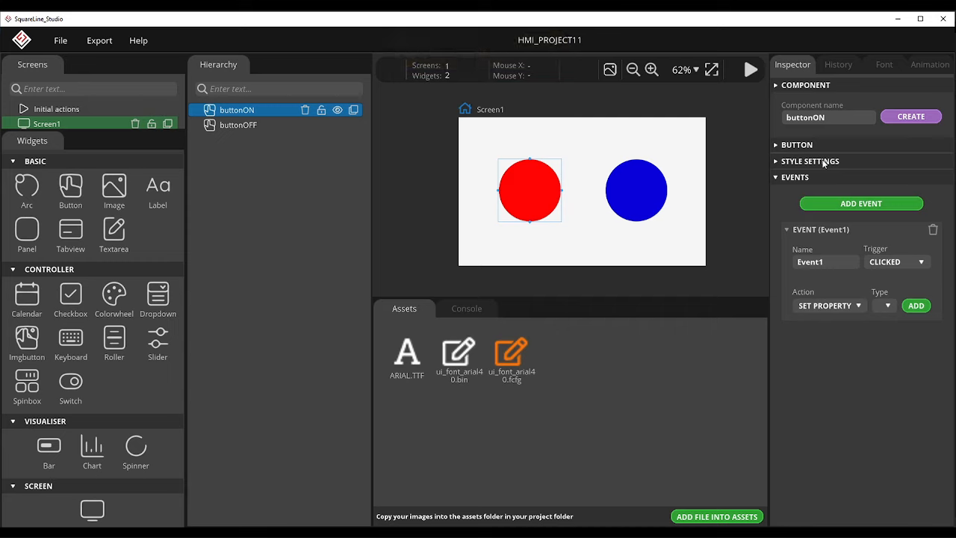
left_click(915, 263)
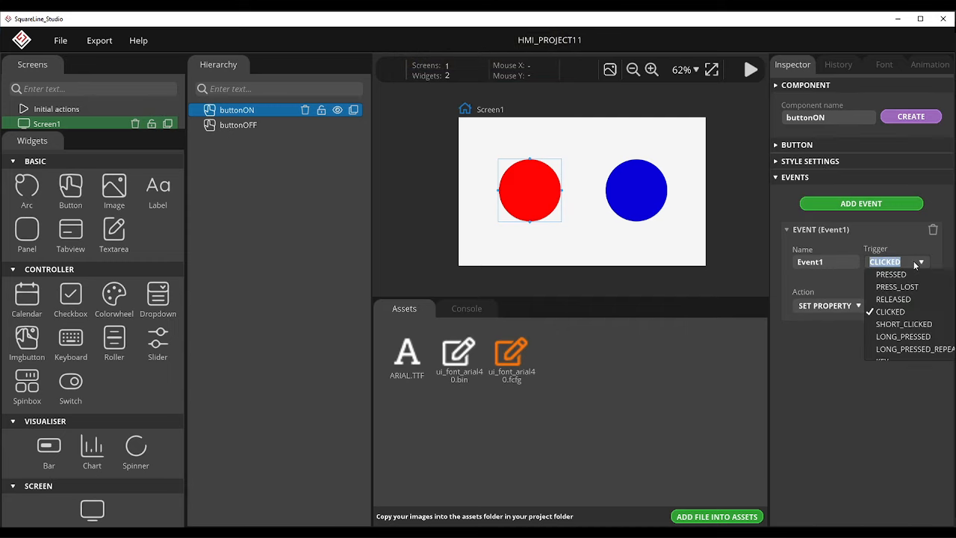
left_click(907, 312)
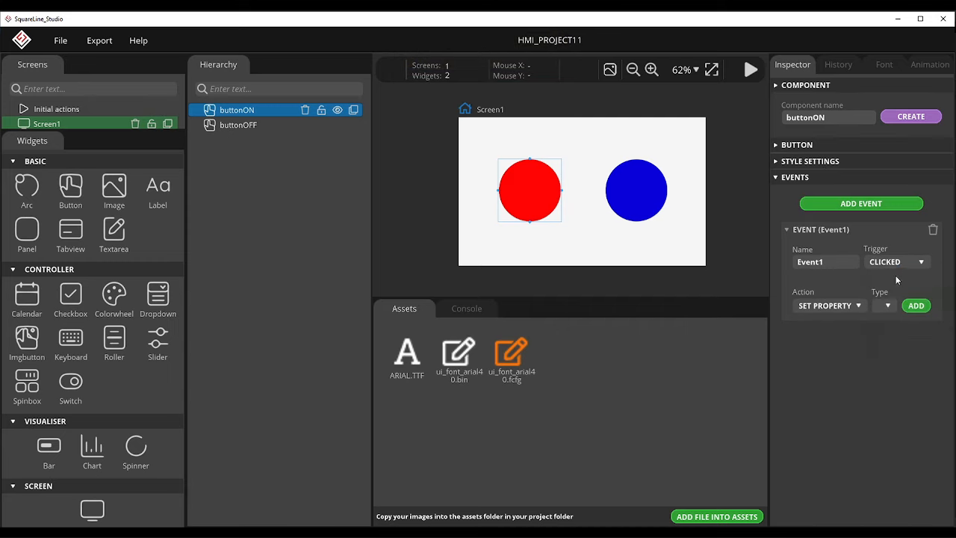
- Give buttonON's event a CALL FUNCTION action with the function name BUTTON_ON
left_click(849, 309)
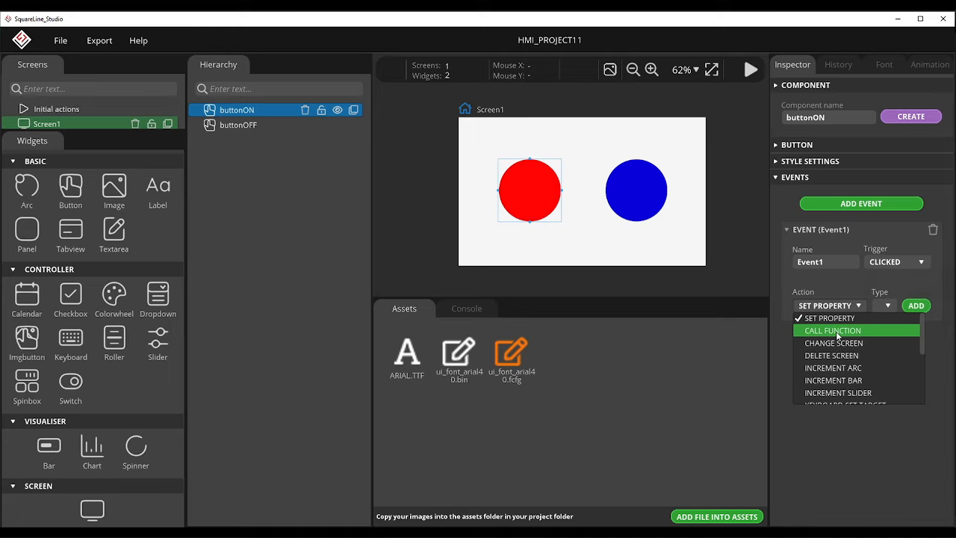
left_click(836, 331)
left_click(913, 308)
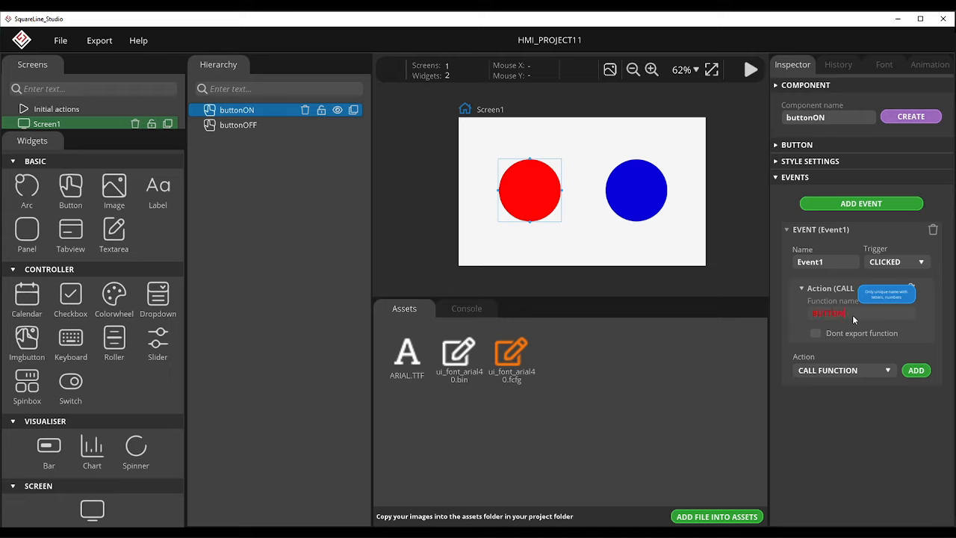
type("BUTTON_ON")
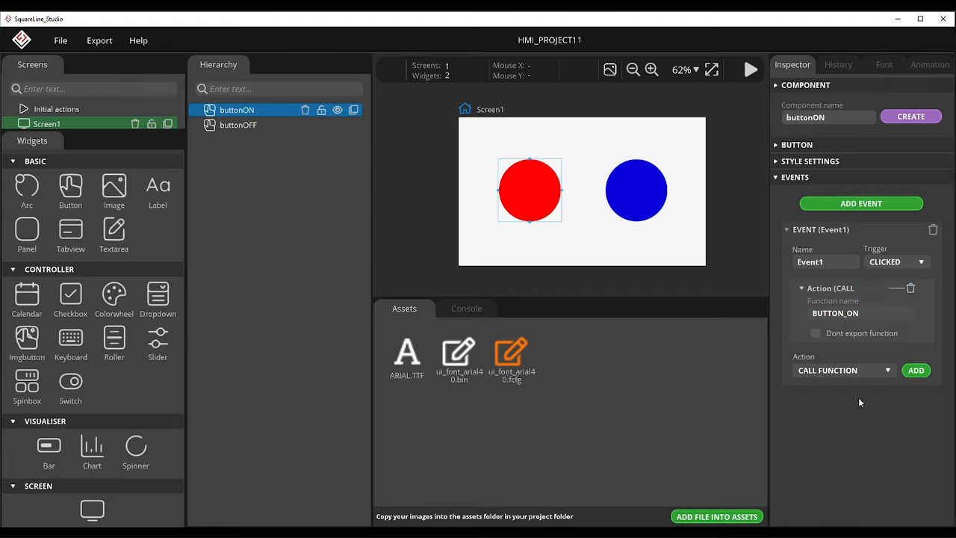
left_click(776, 177)
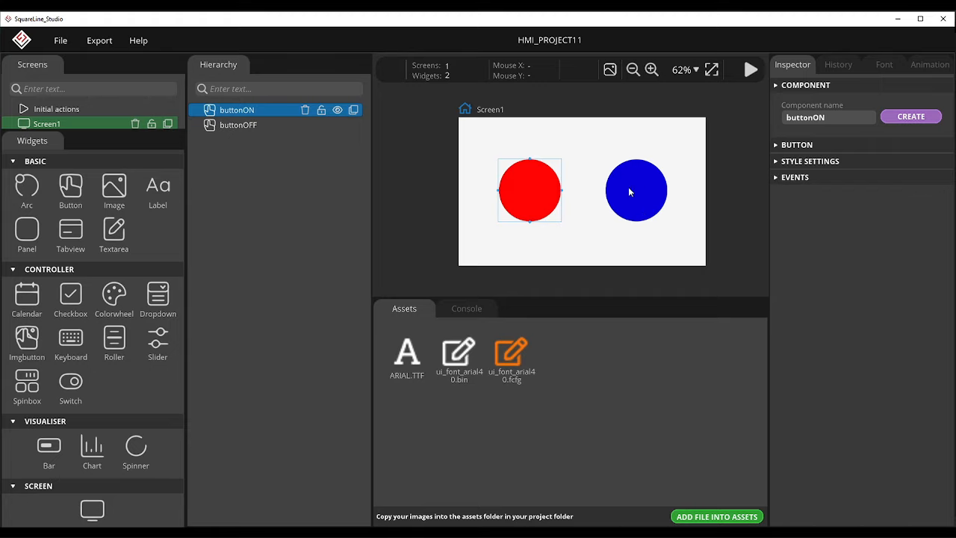
- Add an event with the CLICKED trigger to buttonOFF
left_click(230, 126)
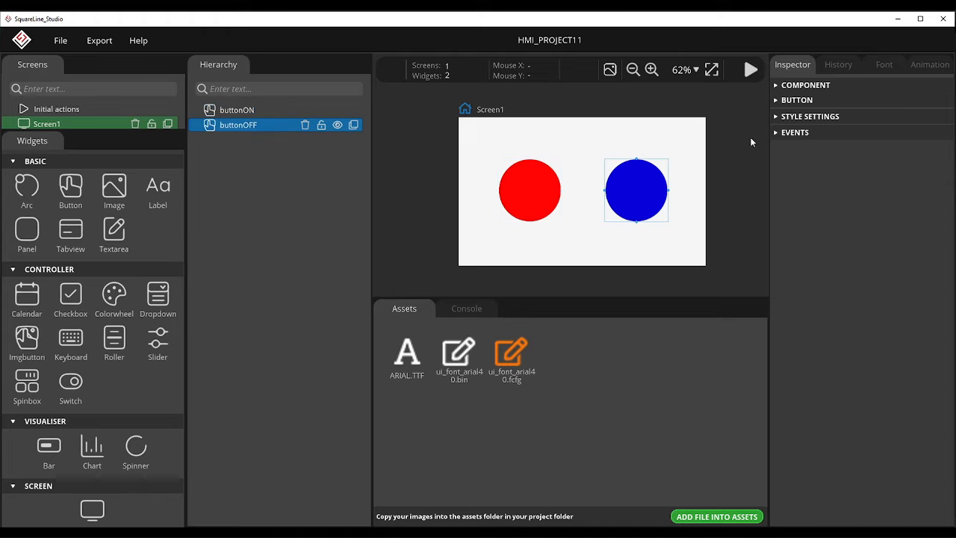
left_click(777, 132)
left_click(833, 158)
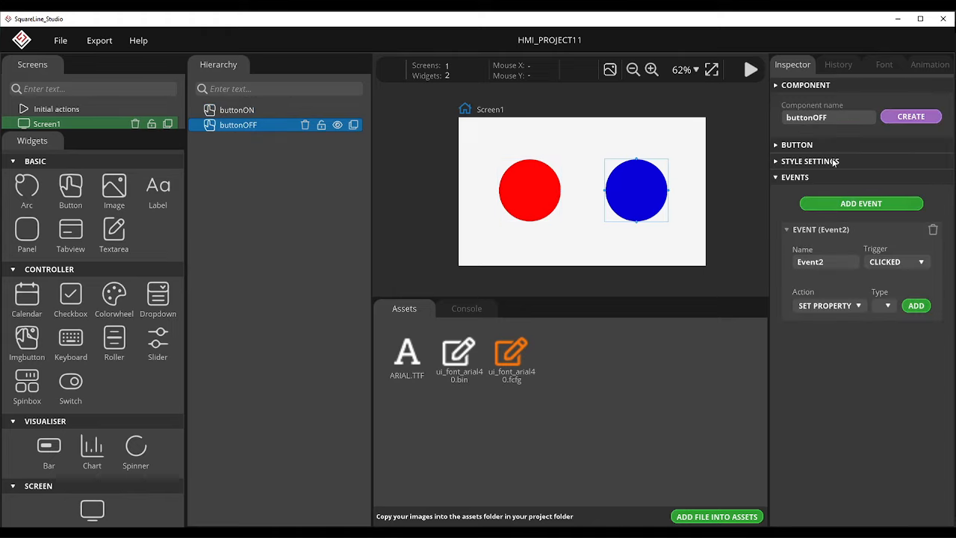
left_click(889, 263)
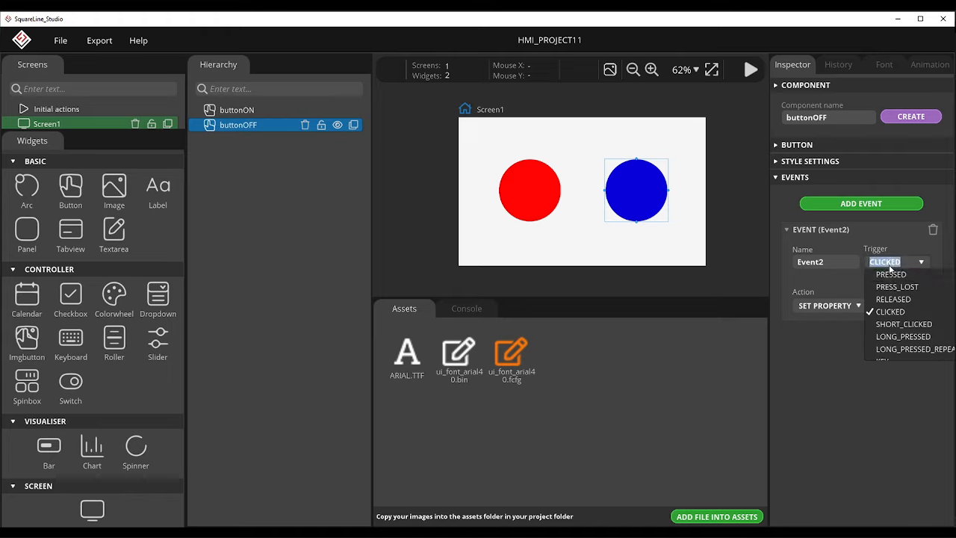
left_click(889, 311)
- Give buttonOFF's event a CALL FUNCTION action with the function name BUTTON_OFF
left_click(846, 306)
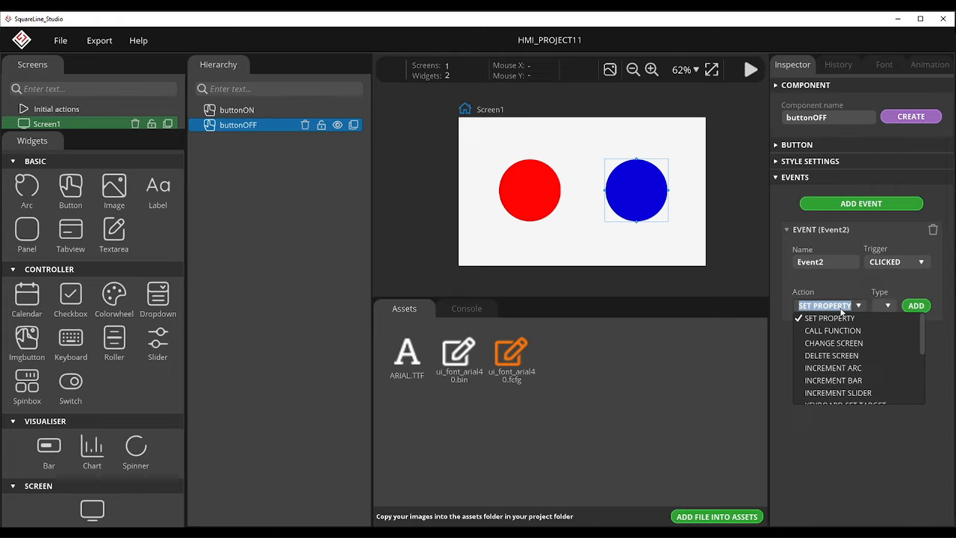
left_click(829, 329)
left_click(916, 306)
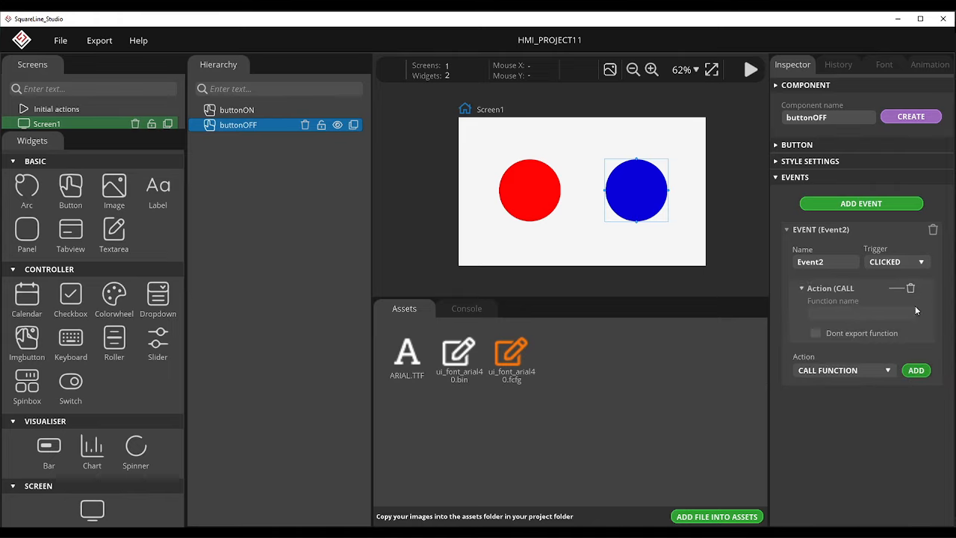
left_click(856, 314)
type("b")
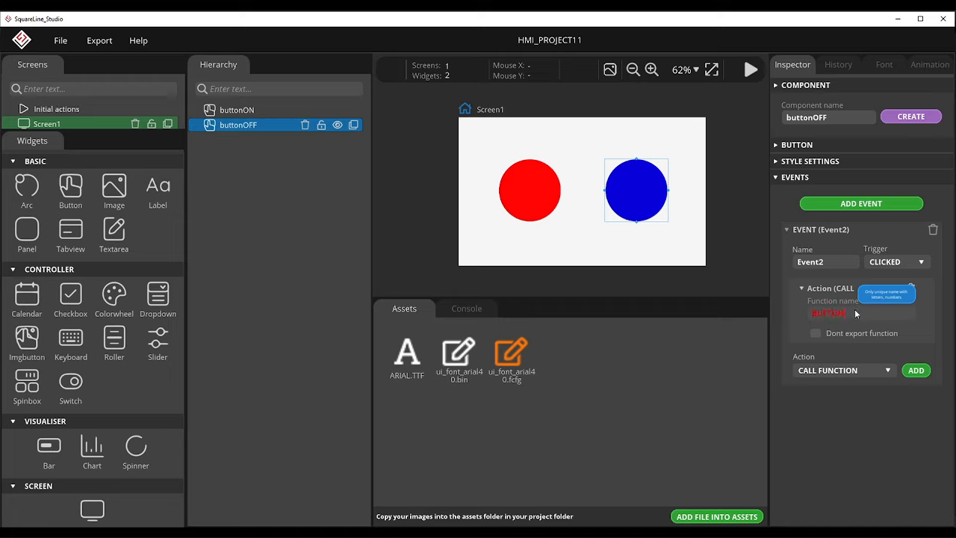
type("UTTON_OFF")
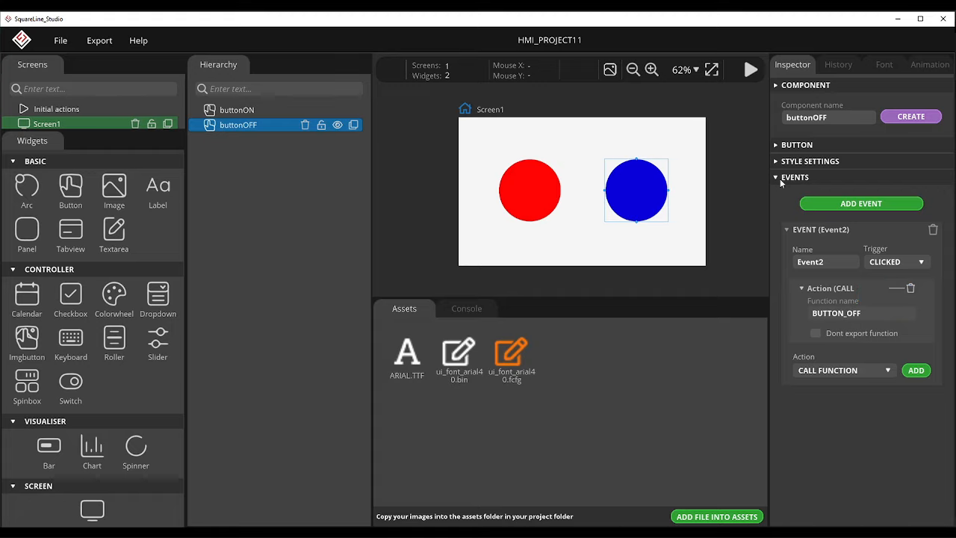
left_click(775, 177)
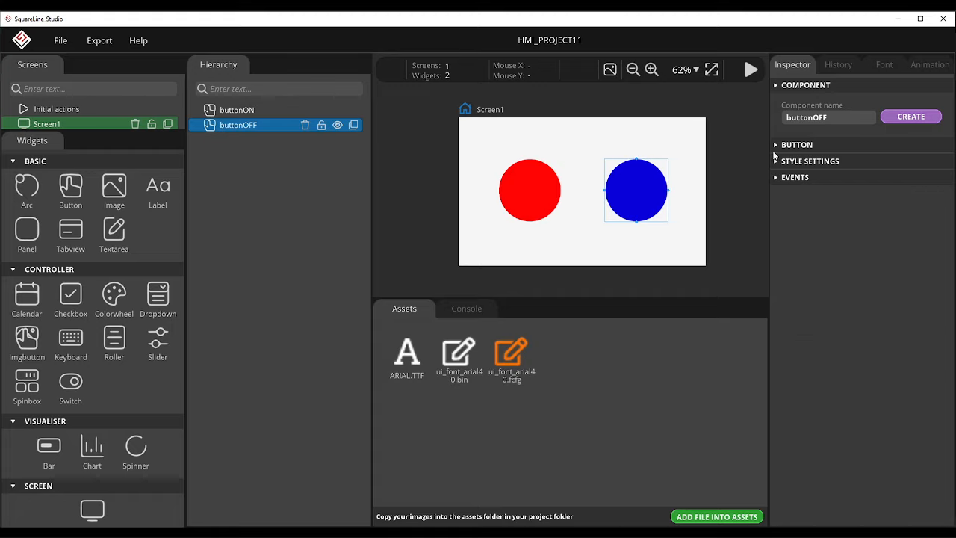
- Add a label widget and nest it under buttonON so it sits at the centre of the red circle
left_click(427, 147)
scroll(589, 147, "down", 3)
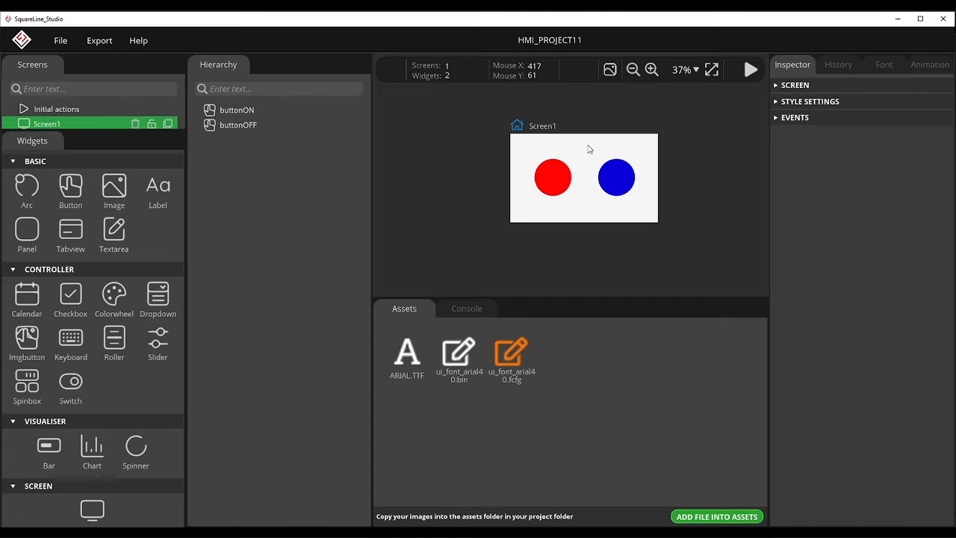
scroll(589, 149, "up", 2)
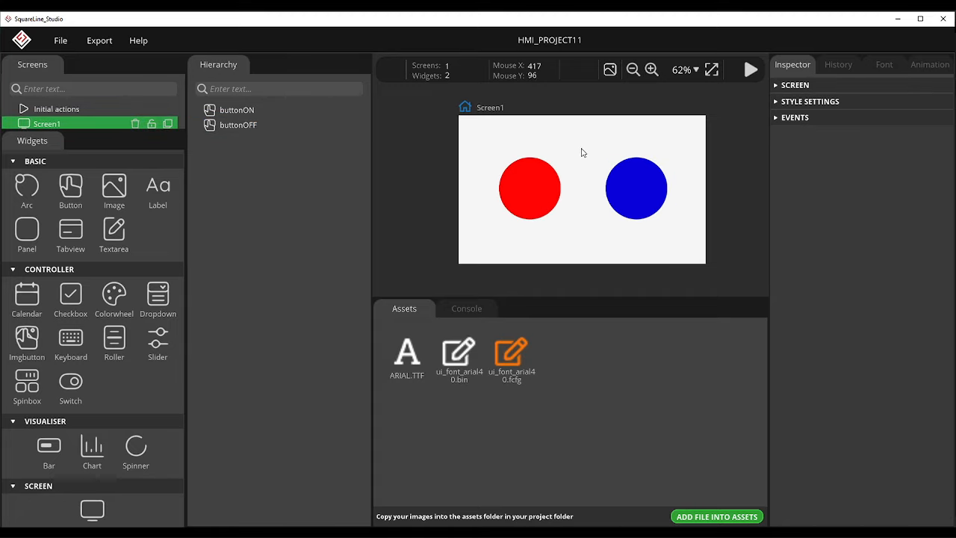
left_click(150, 194)
left_click_drag(246, 145, 292, 111)
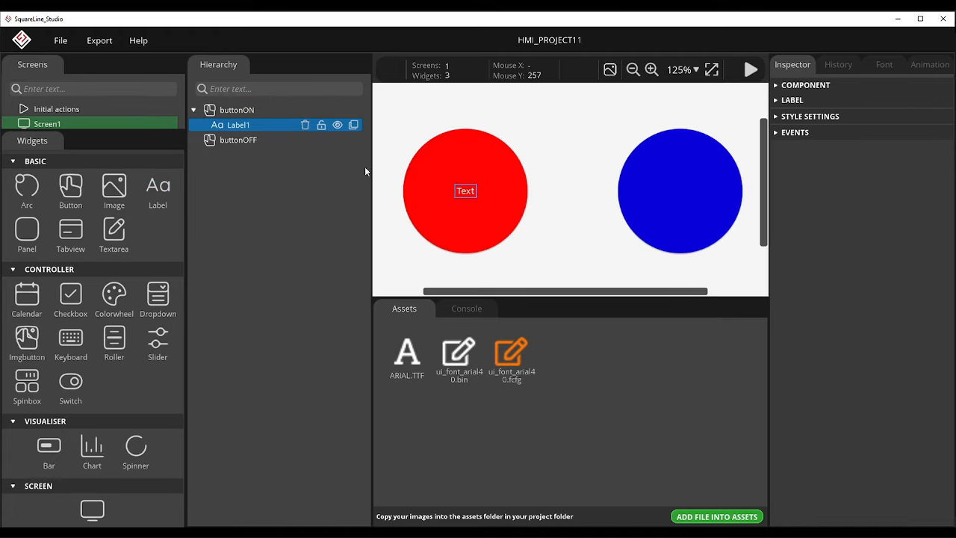
scroll(660, 172, "down", 4)
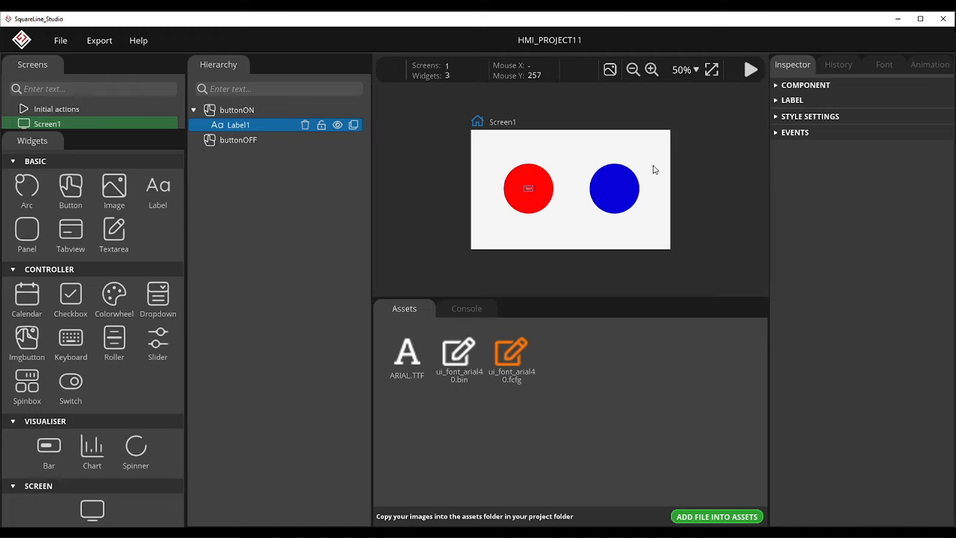
- Rename the label inside the red button to labelON
left_click(790, 100)
double_click(800, 133)
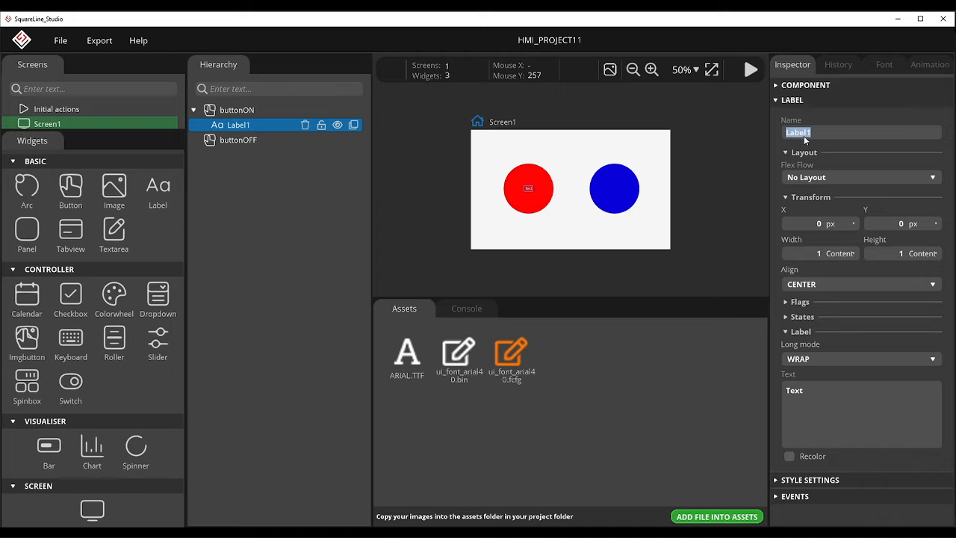
type("LABELON")
key("BackSpace")
key("BackSpace")
key("BackSpace")
type("labelON")
left_click(776, 100)
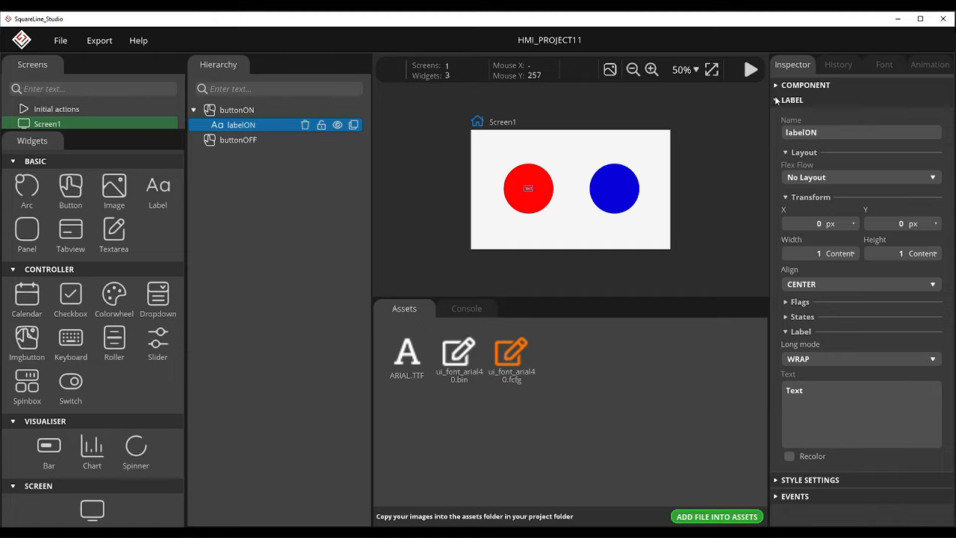
left_click(776, 100)
- Enable the text font setting in labelON's main style
left_click(776, 116)
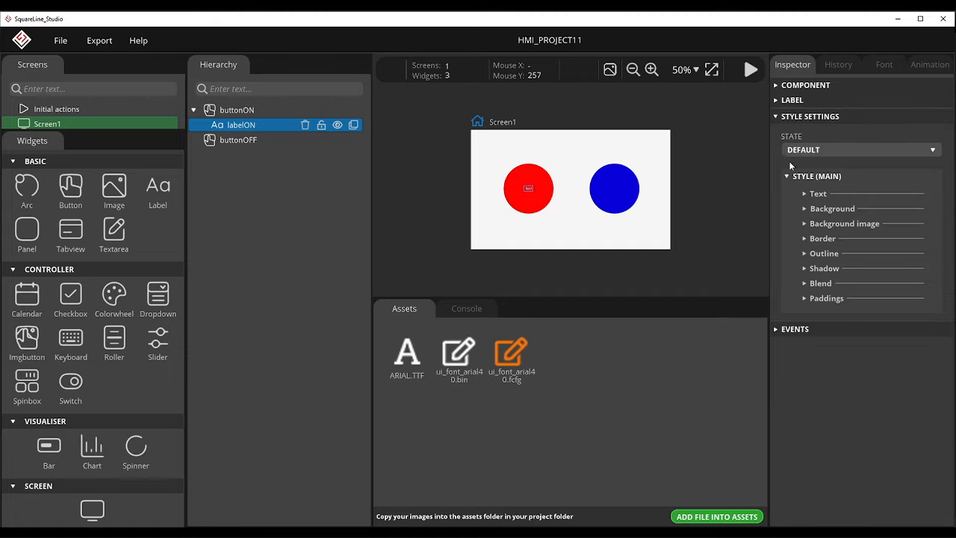
left_click(806, 195)
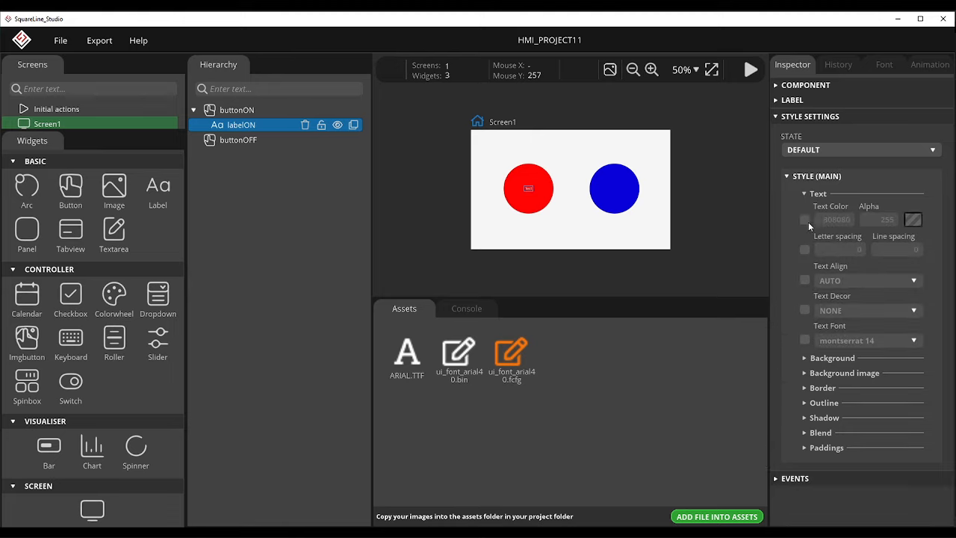
left_click(805, 340)
left_click(776, 117)
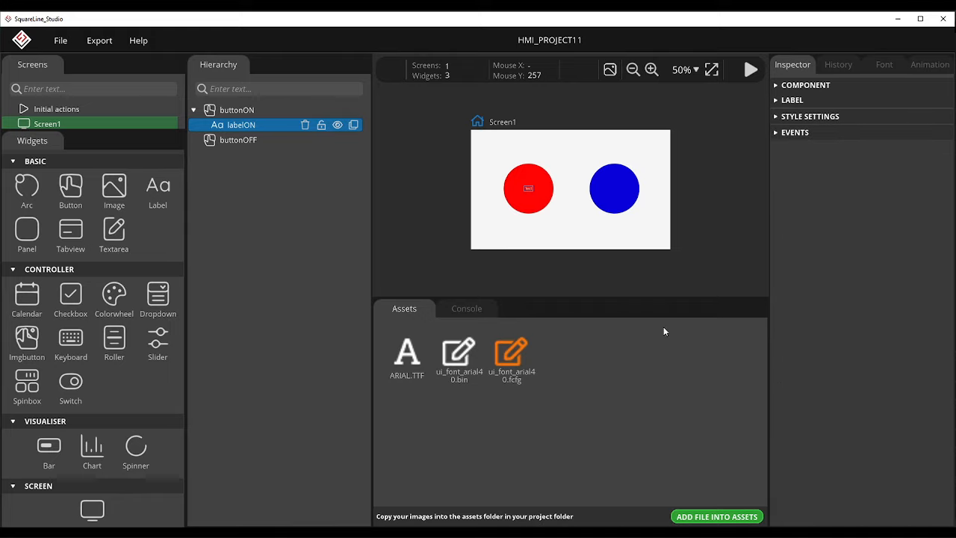
left_click(777, 117)
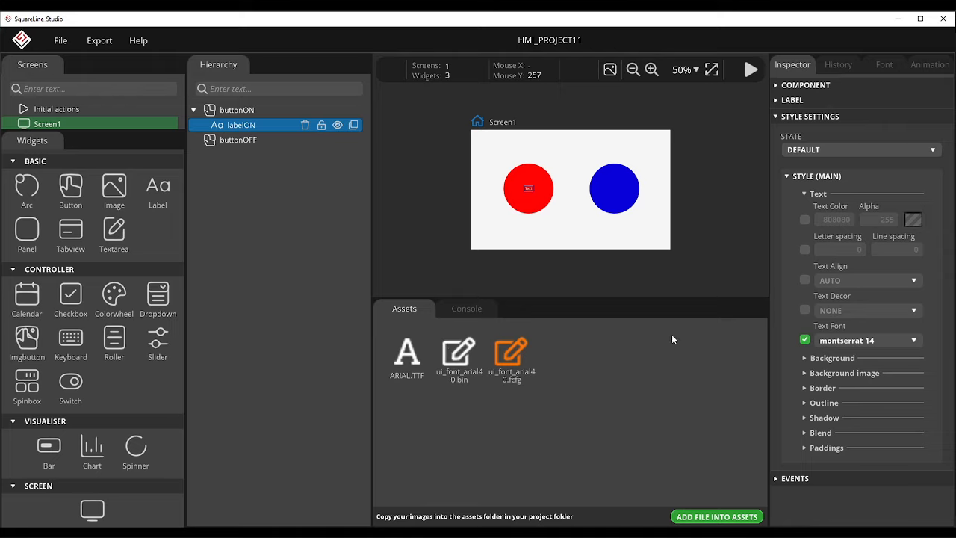
- Add the font file times new roman.ttf from the Times New Roman folder in Downloads to the project assets
left_click(695, 516)
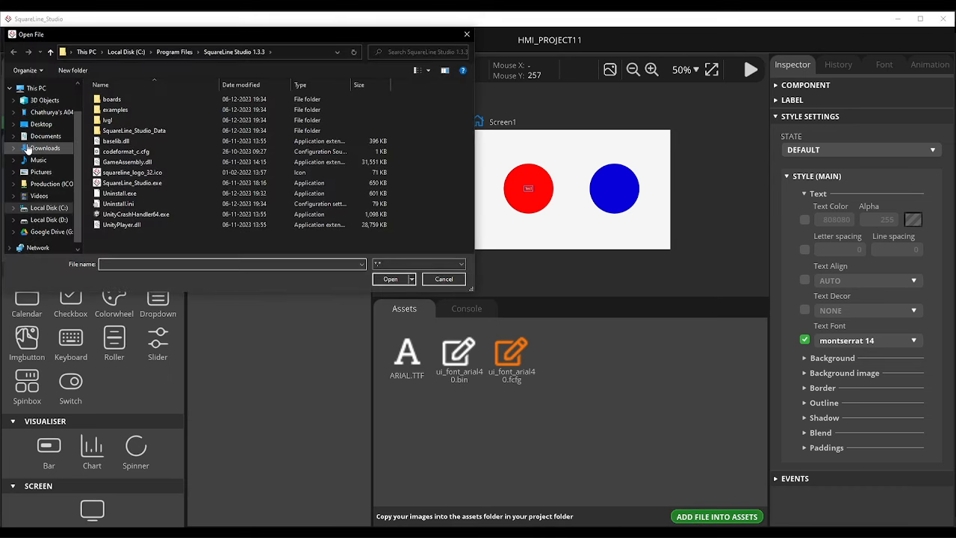
left_click(28, 147)
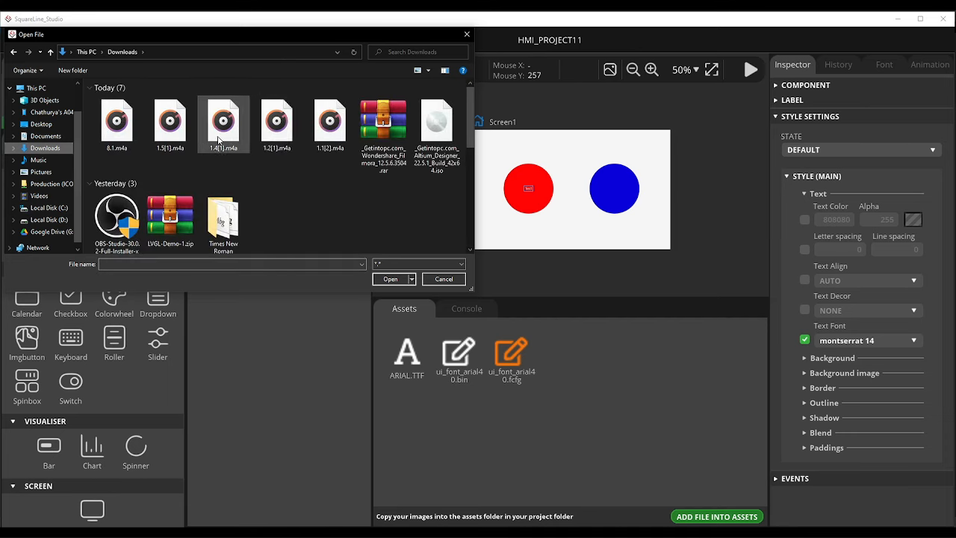
scroll(218, 142, "down", 3)
scroll(219, 149, "up", 2)
scroll(218, 154, "up", 2)
double_click(224, 217)
left_click(124, 130)
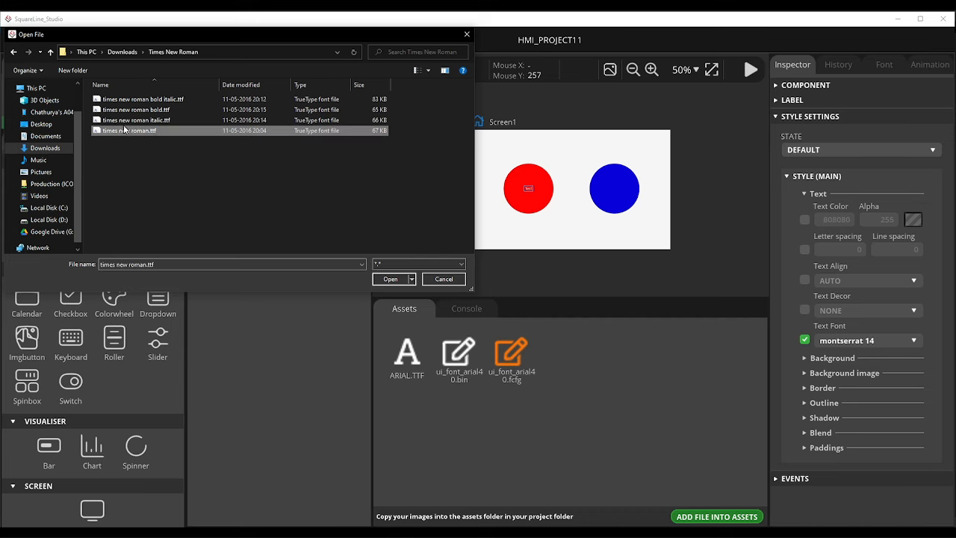
left_click(390, 278)
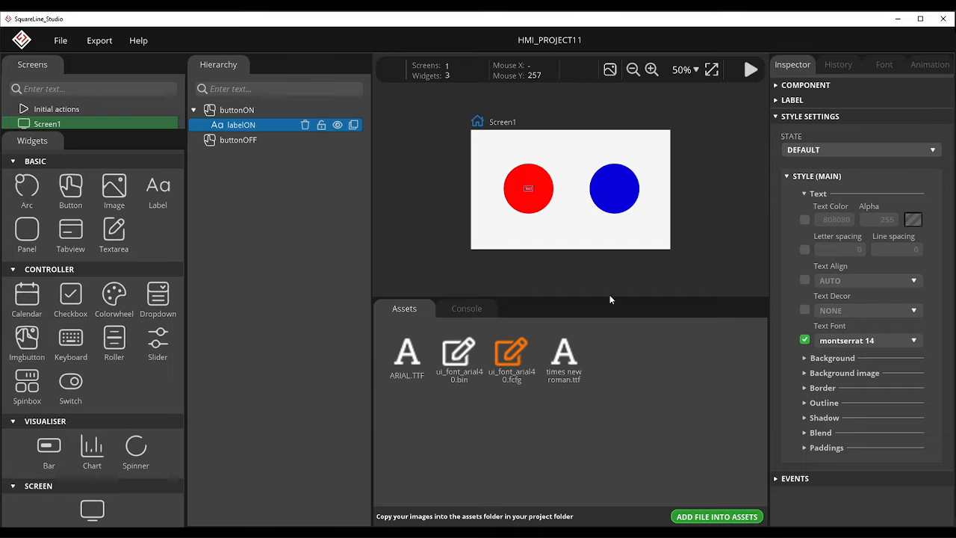
- Create a new font named times40 from times new roman.ttf with font size 40
left_click(878, 66)
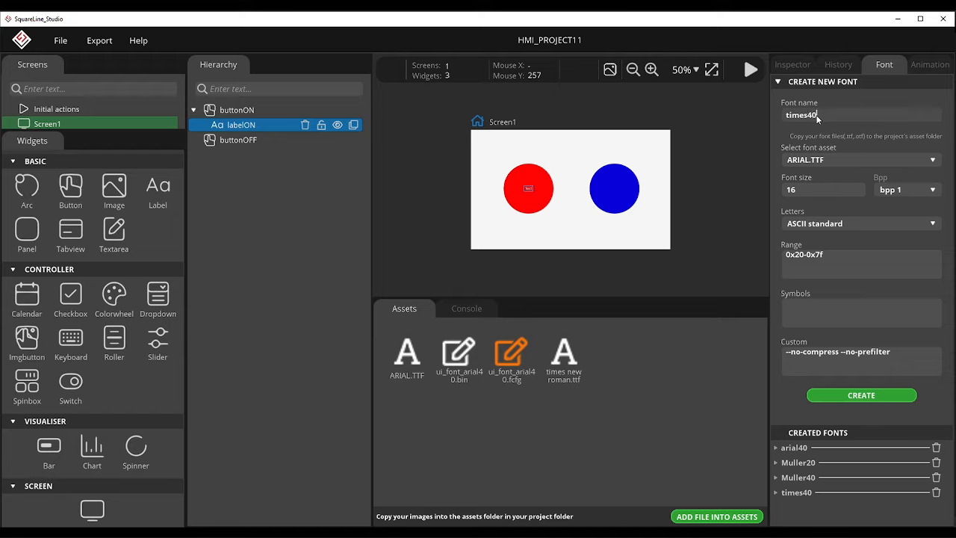
left_click(820, 161)
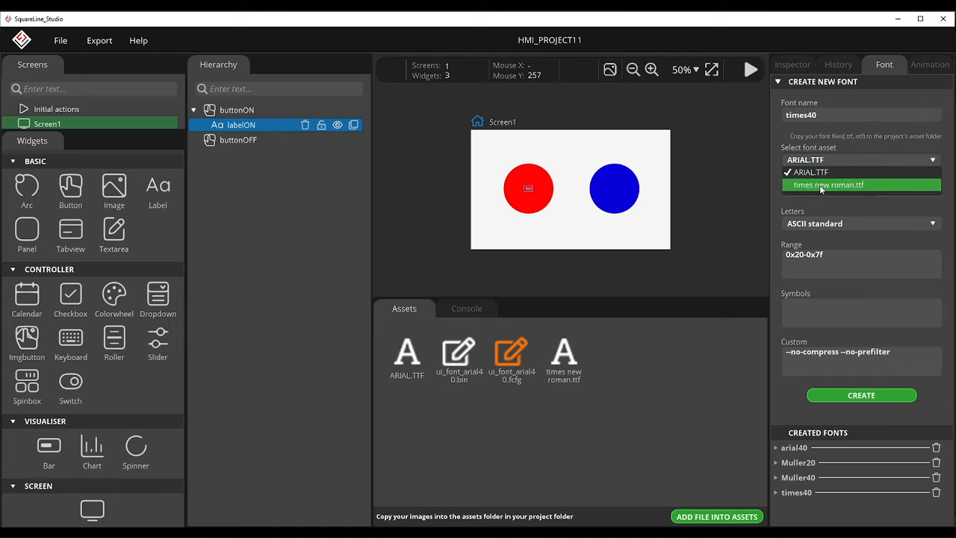
left_click(821, 186)
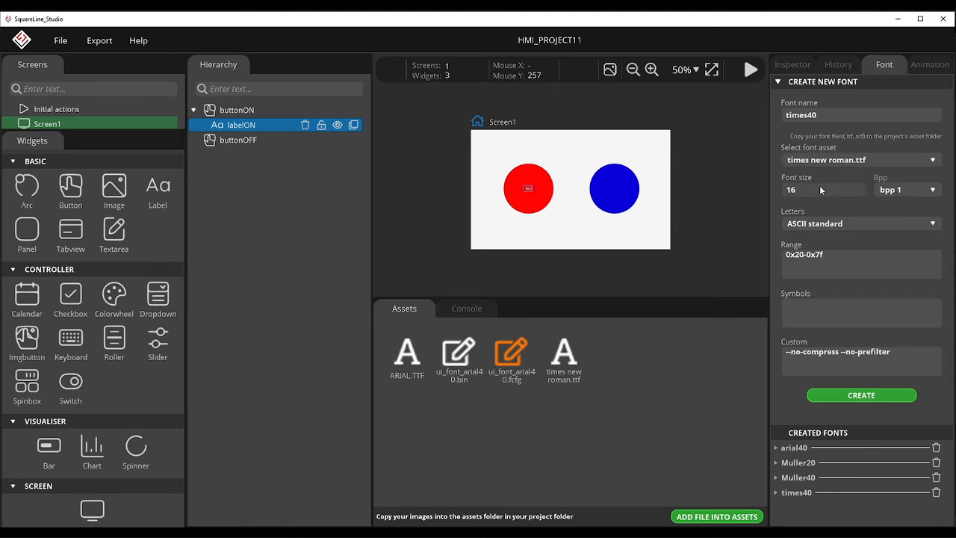
double_click(804, 191)
type("40")
left_click(850, 397)
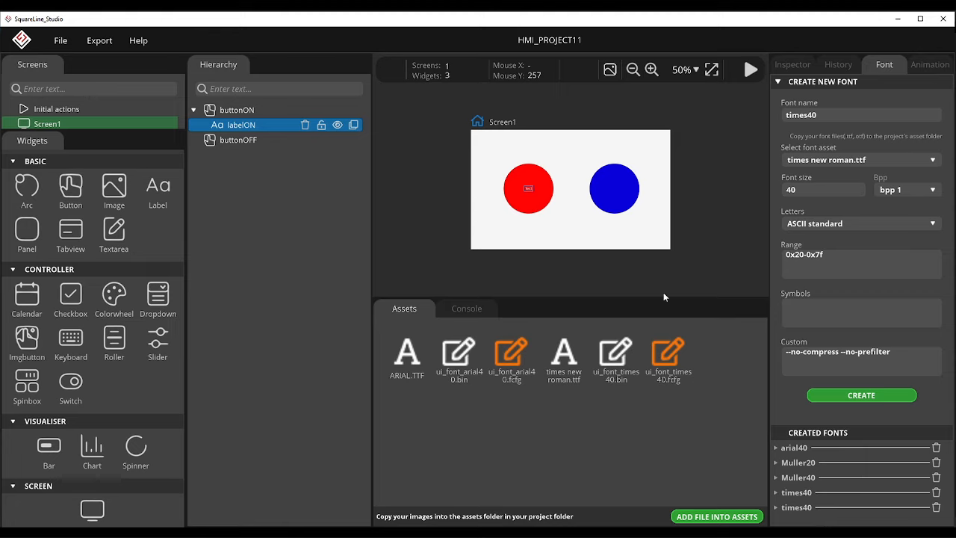
- Set the text font of labelON to times40 in its main style
left_click(779, 82)
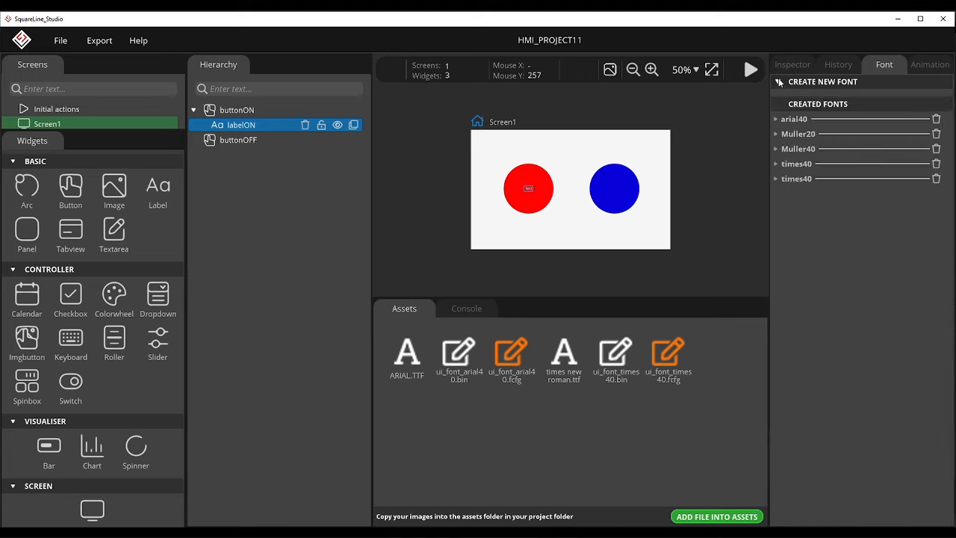
left_click(784, 68)
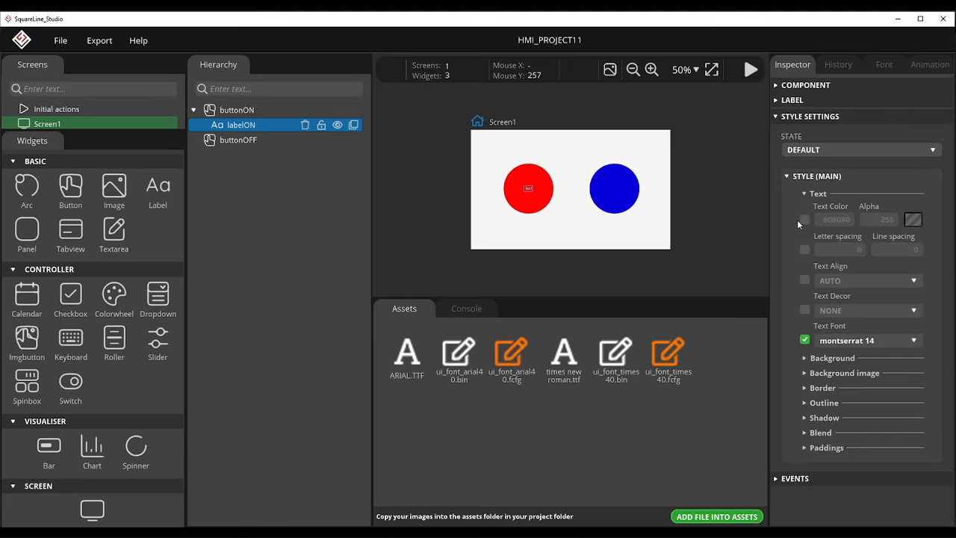
left_click(839, 341)
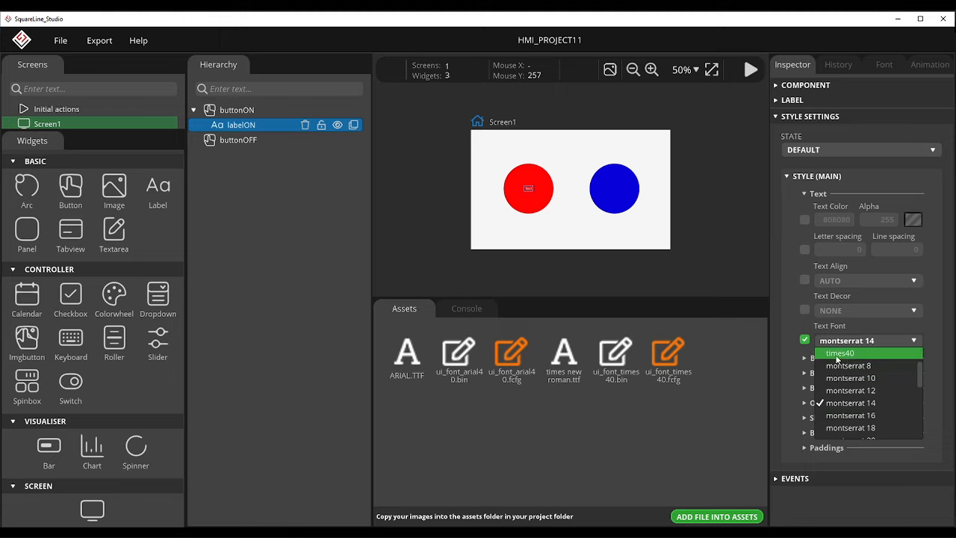
left_click(837, 355)
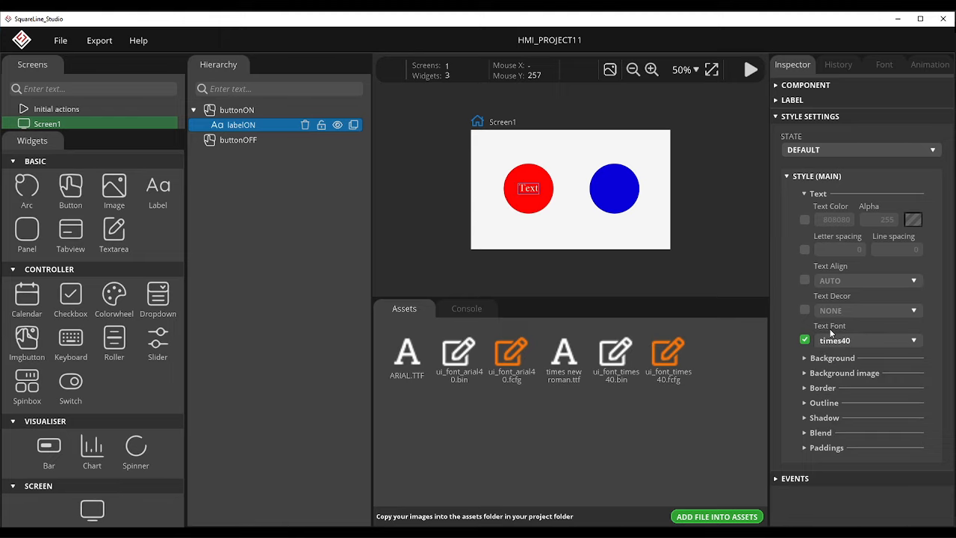
- Change the displayed text of labelON to ON
left_click(778, 117)
left_click(777, 100)
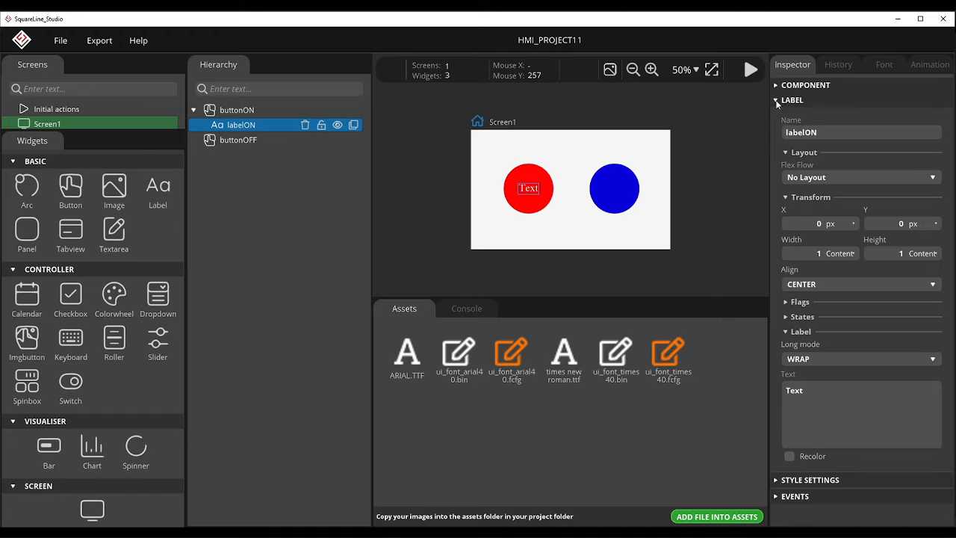
double_click(795, 391)
type("ON")
scroll(527, 189, "up", 3)
scroll(528, 190, "up", 1)
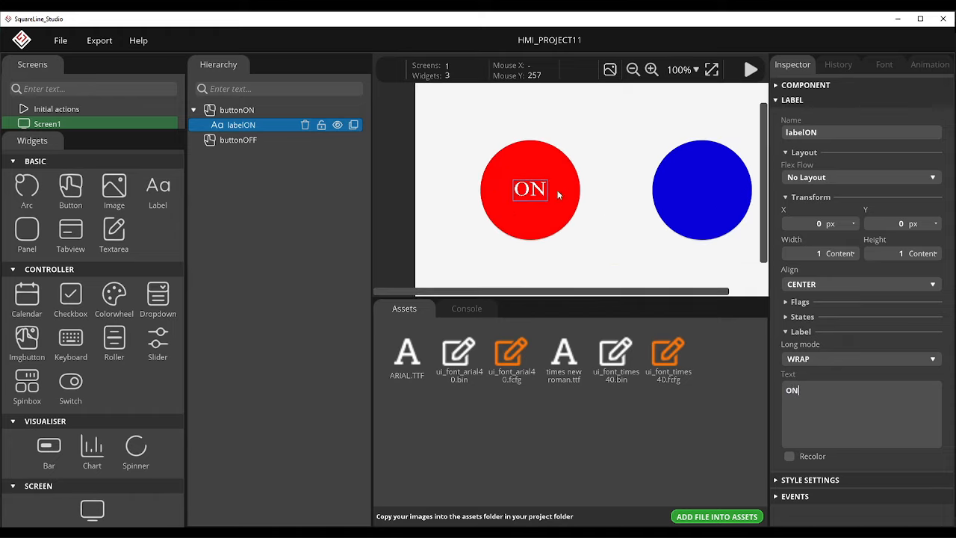
- Add a label nested inside buttonOFF and rename it labelOFF
left_click(154, 192)
left_click_drag(243, 154, 303, 141)
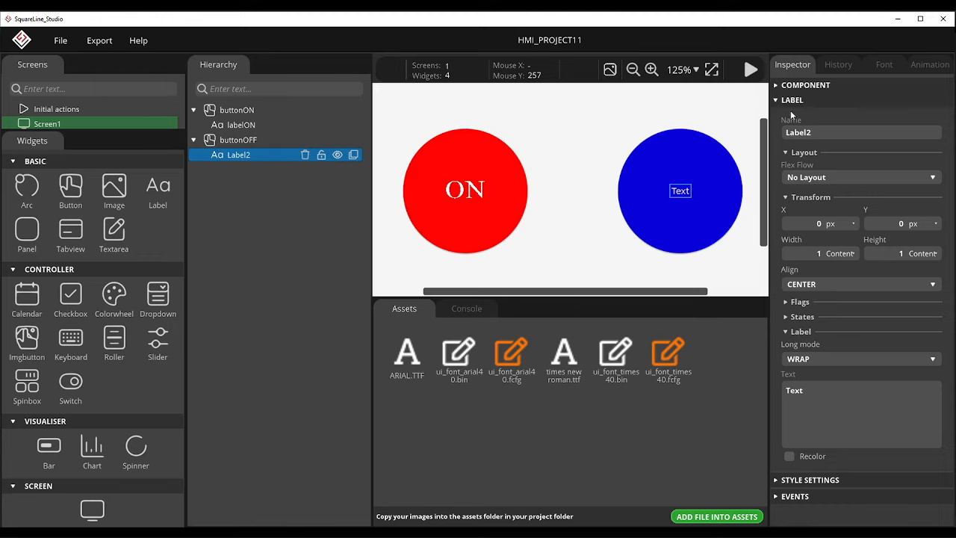
left_click(805, 132)
type("labelOFF")
- Enable the text font setting in labelOFF's main style and set it to times40
left_click(778, 101)
left_click(780, 117)
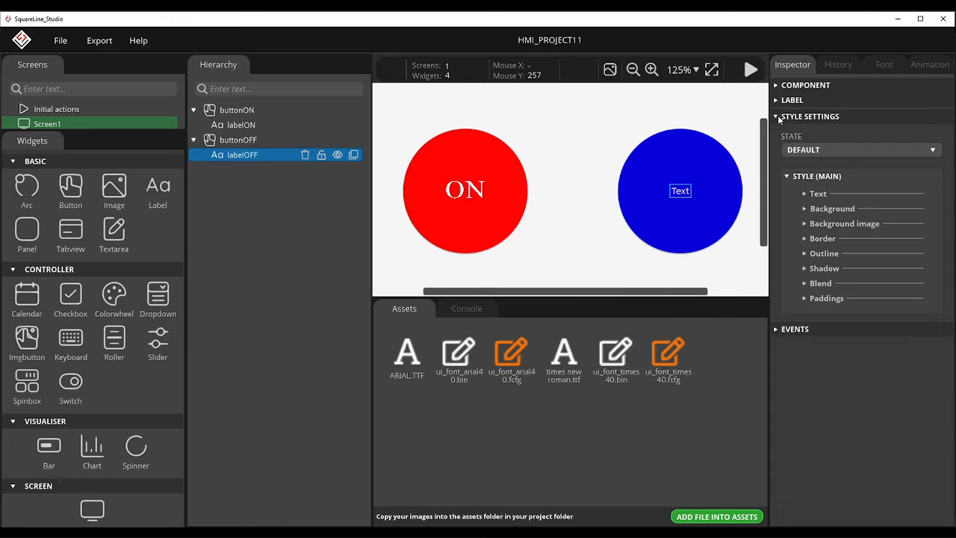
left_click(807, 194)
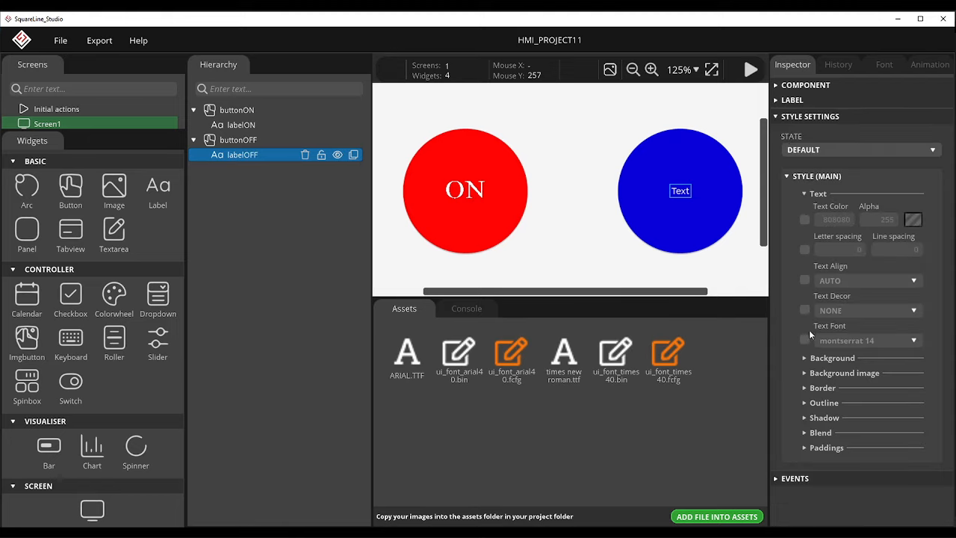
left_click(805, 340)
left_click(837, 345)
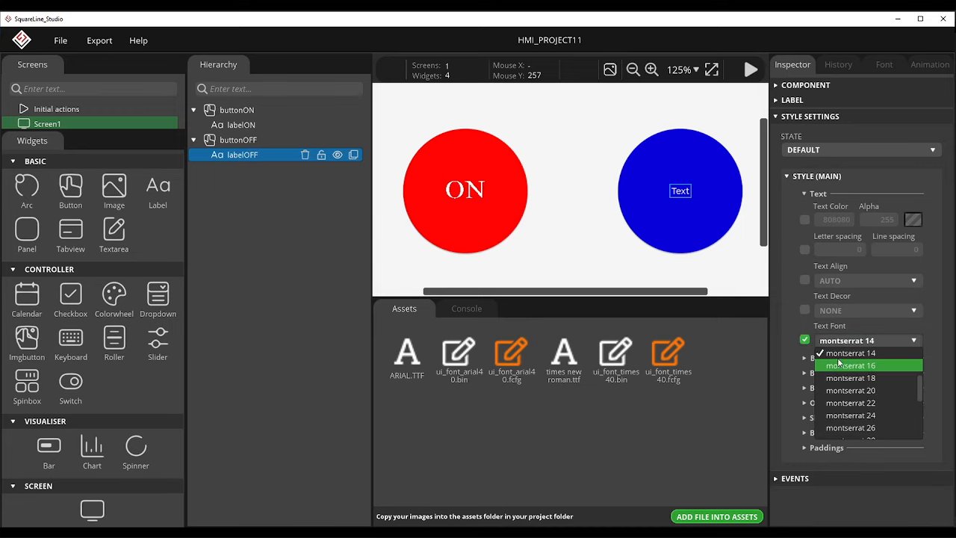
scroll(839, 362, "up", 5)
left_click(838, 362)
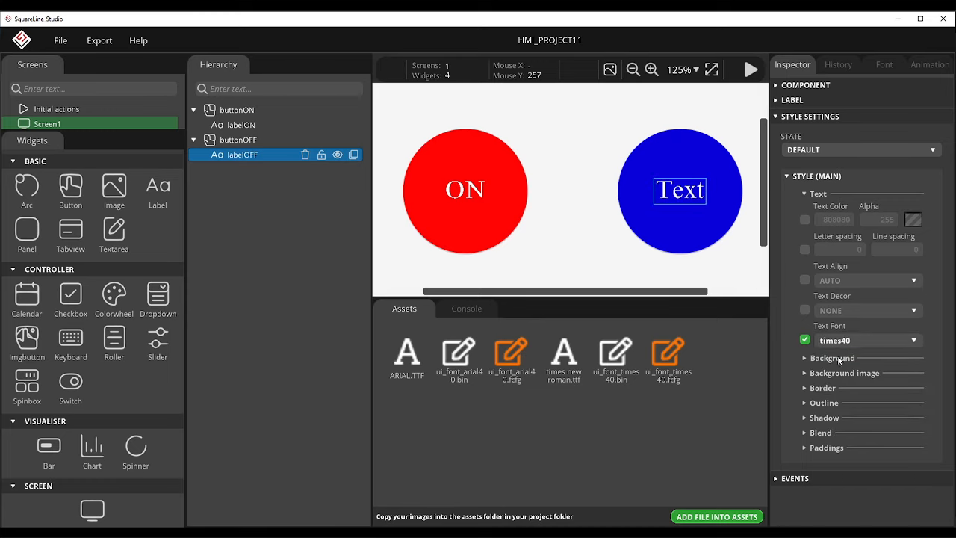
- Change the displayed text of labelOFF to OFF
left_click(775, 101)
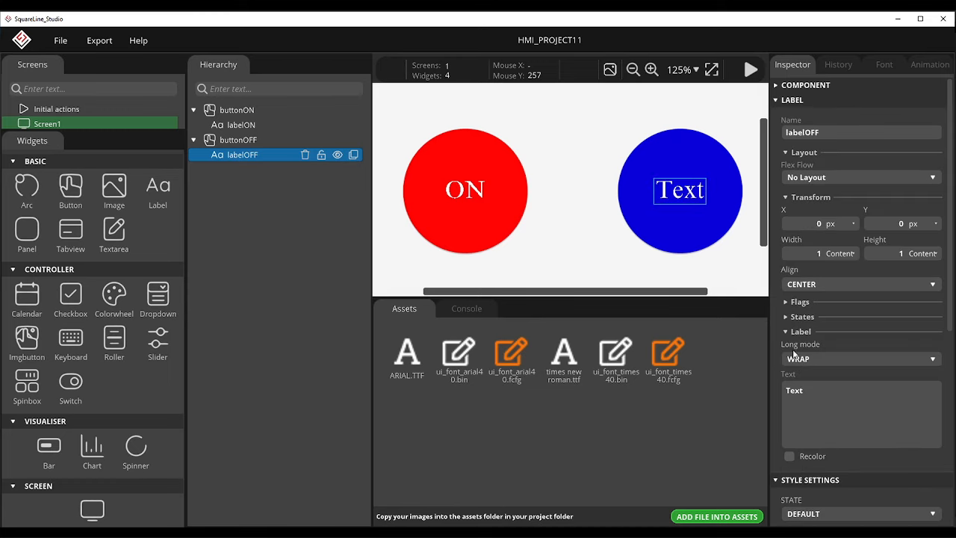
double_click(793, 390)
type("OFF")
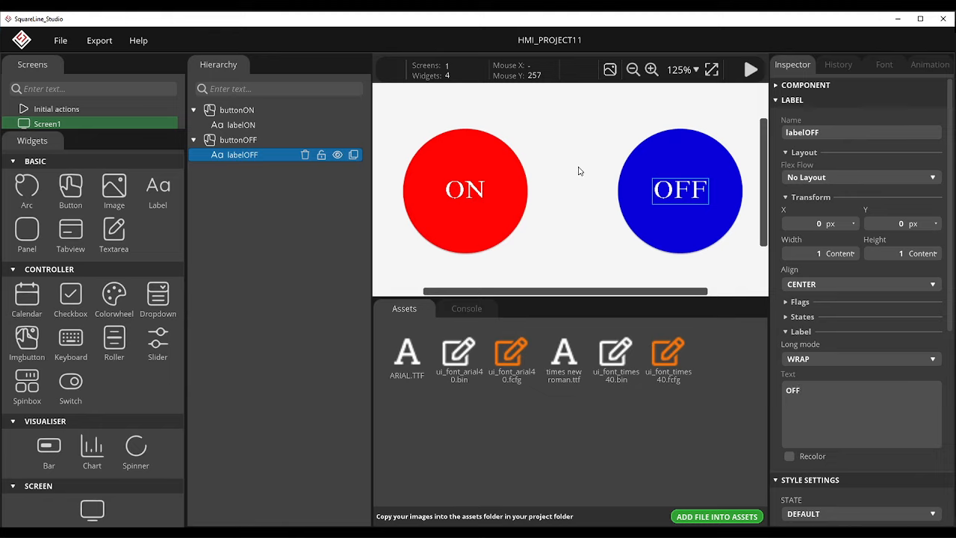
scroll(579, 171, "down", 2)
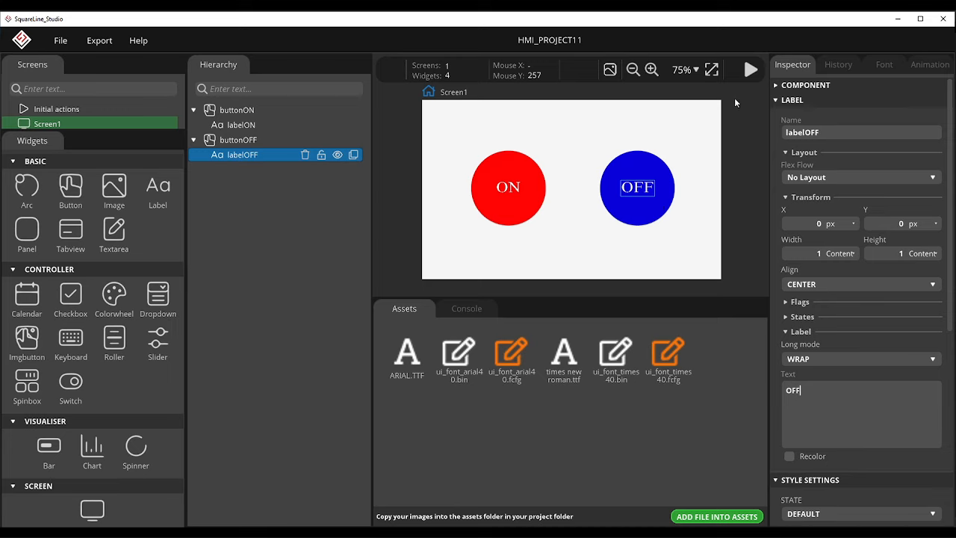
left_click(780, 100)
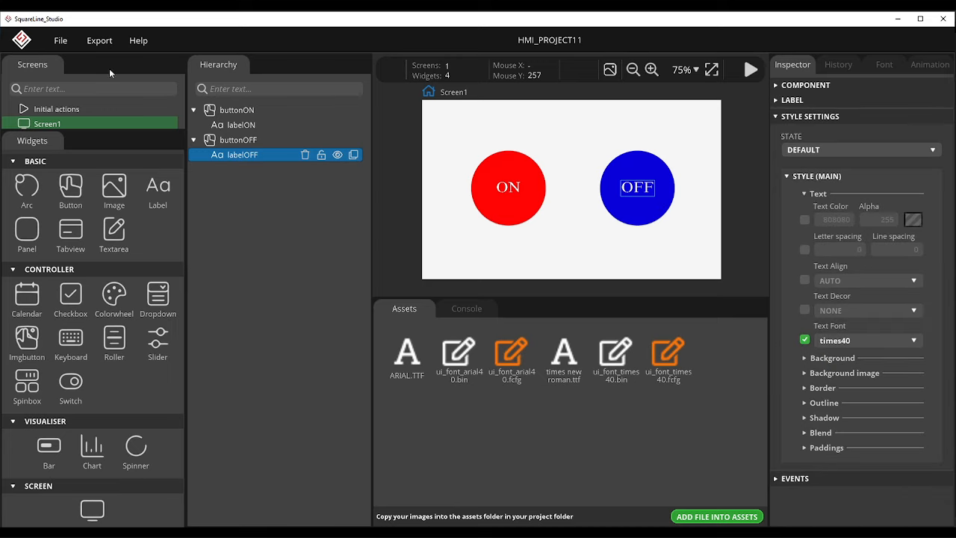
- In the project settings, set the project export root to a new folder named SQ_EX1 inside the Desktop's SQ_EX folder
left_click(61, 41)
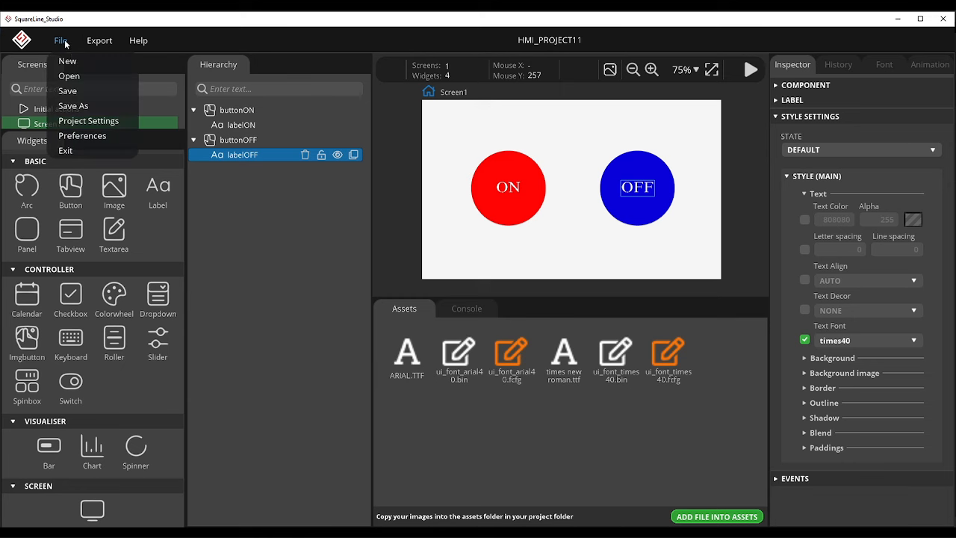
left_click(71, 122)
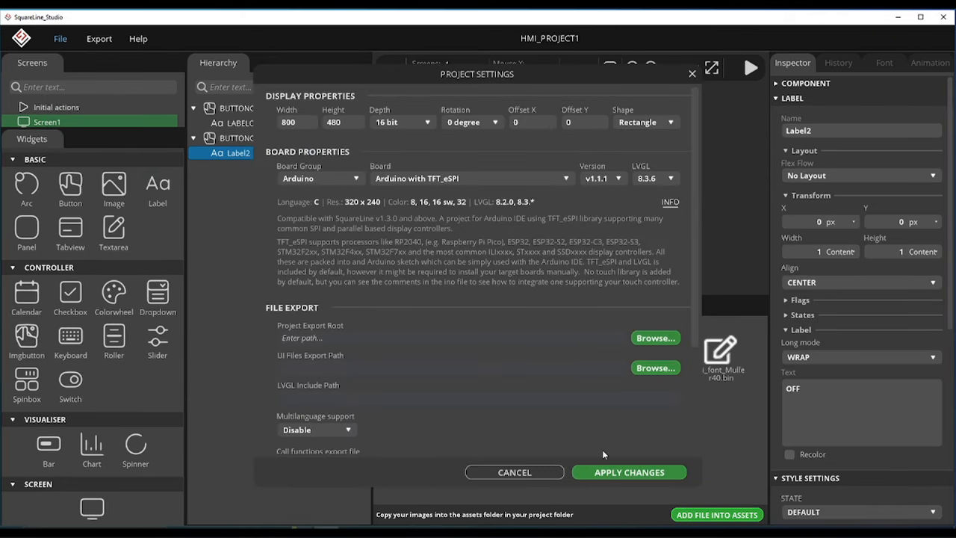
left_click(657, 338)
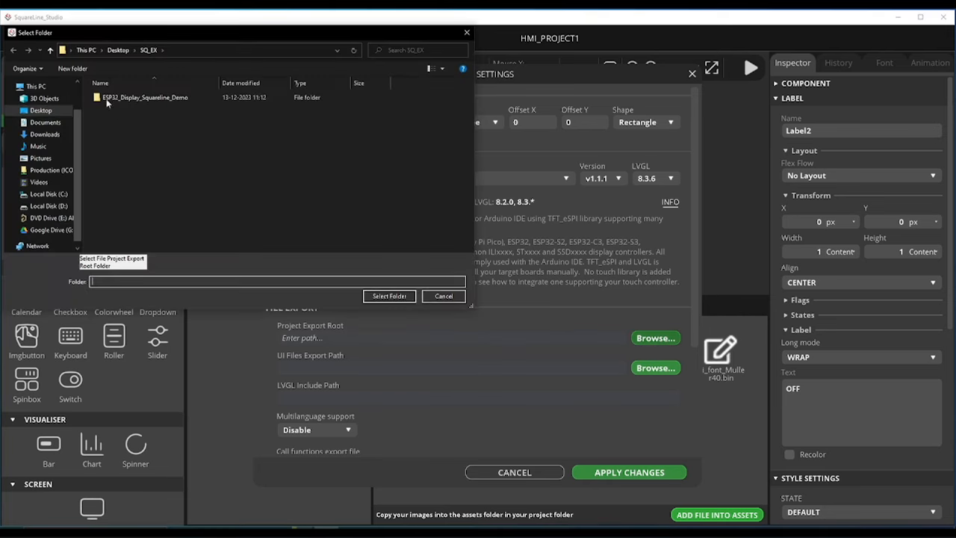
left_click(72, 68)
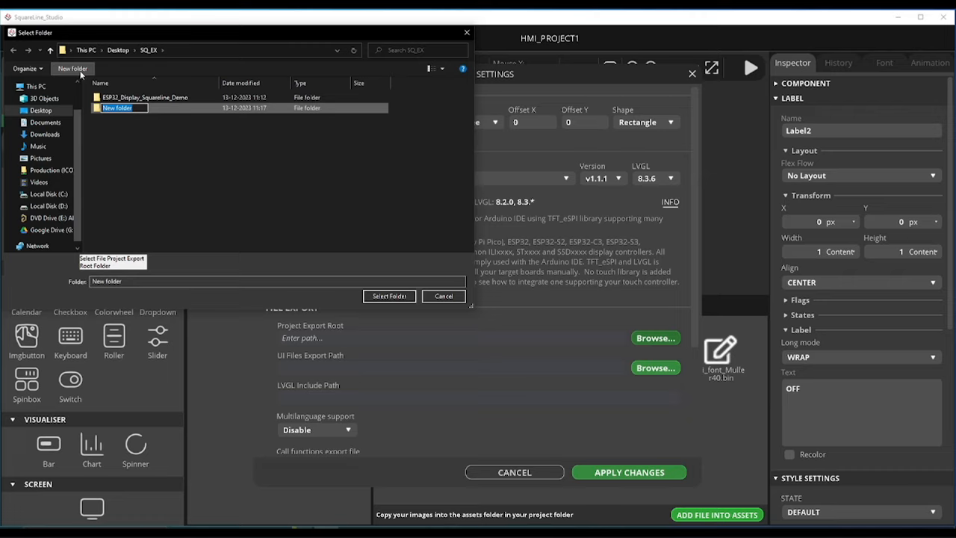
type("SQ_EX1")
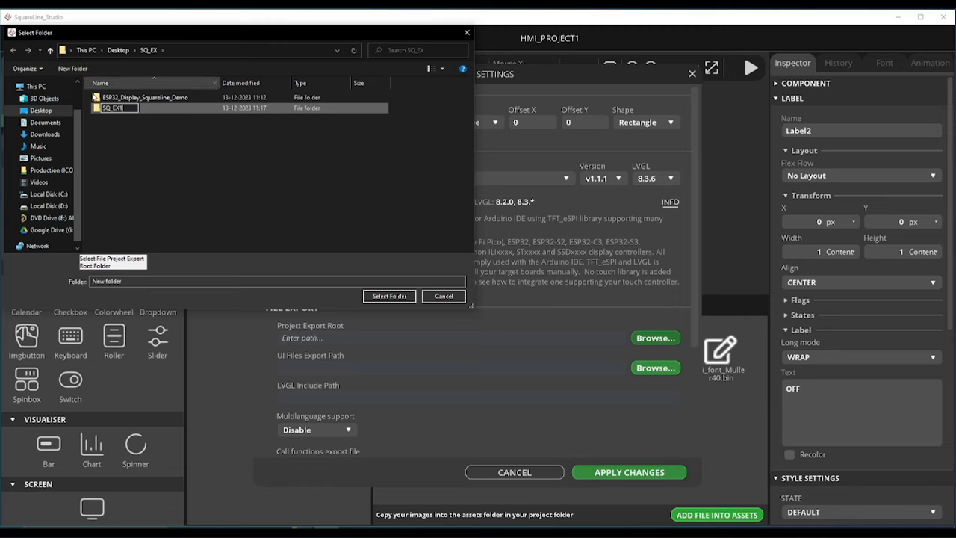
key("Return")
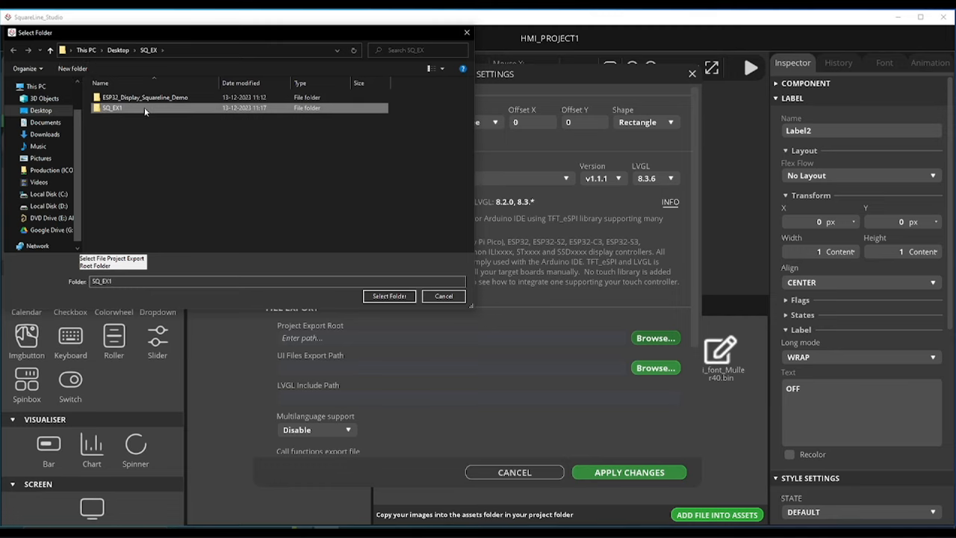
double_click(144, 107)
left_click(389, 296)
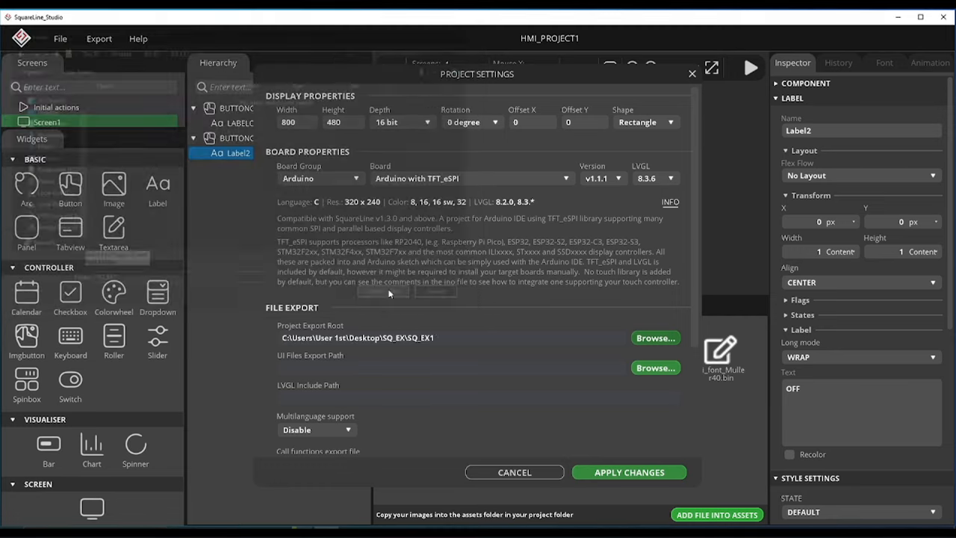
- Set the UI files export path to the SQ_EX1 folder and the LVGL include path to lvgl.h, and apply the settings
left_click(655, 367)
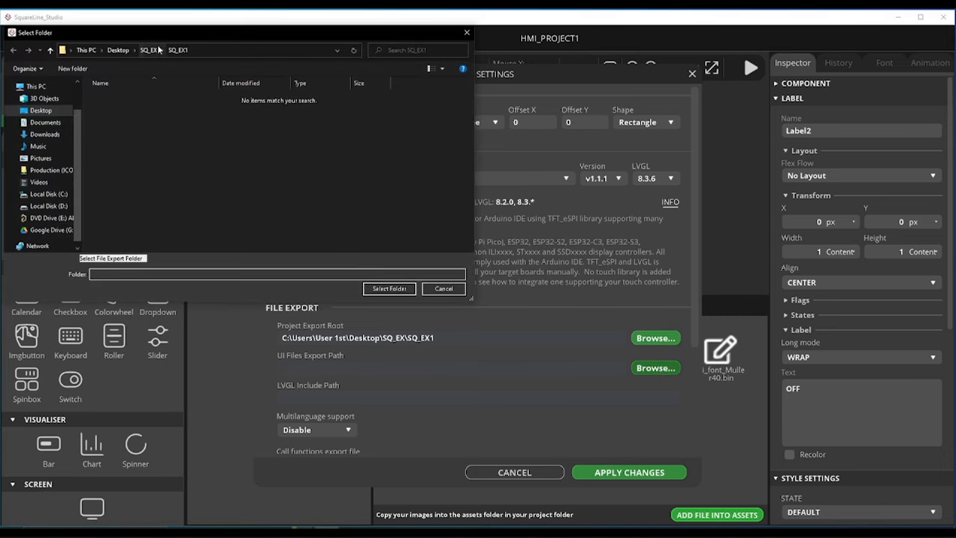
left_click(384, 289)
left_click(352, 395)
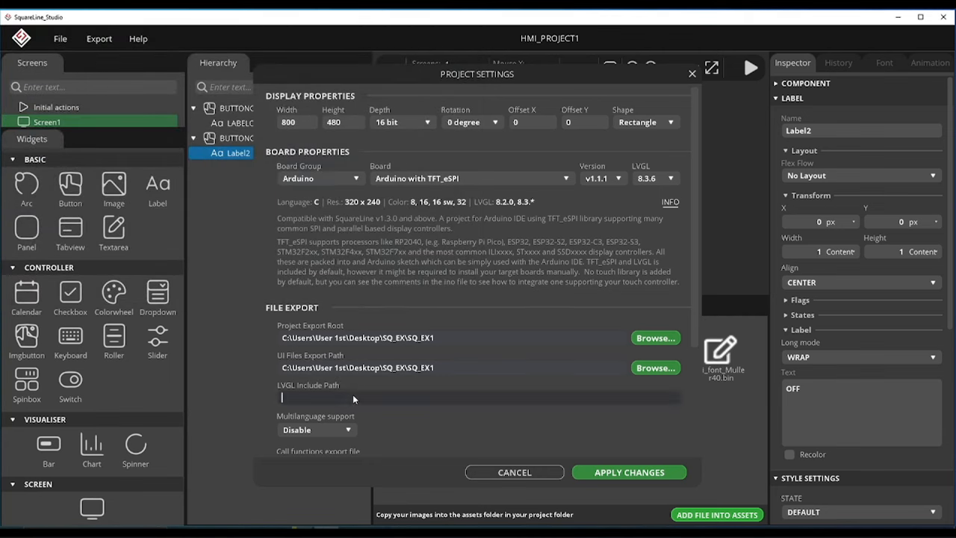
type("l")
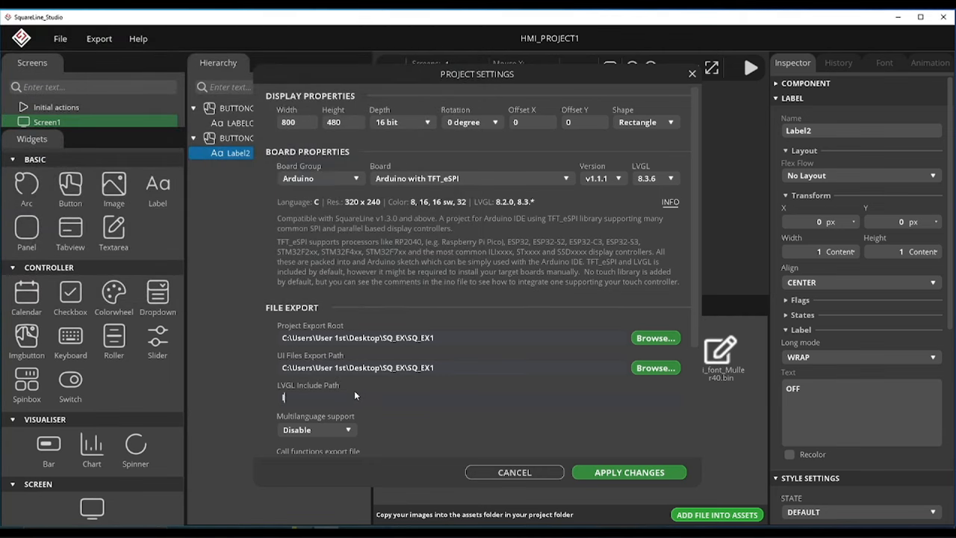
type("vgl.h")
scroll(407, 356, "down", 1)
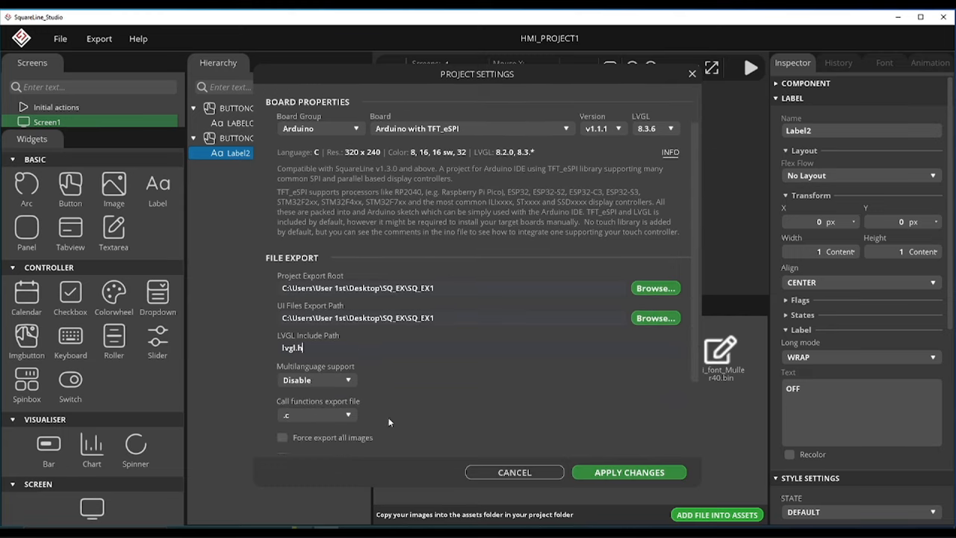
left_click(623, 472)
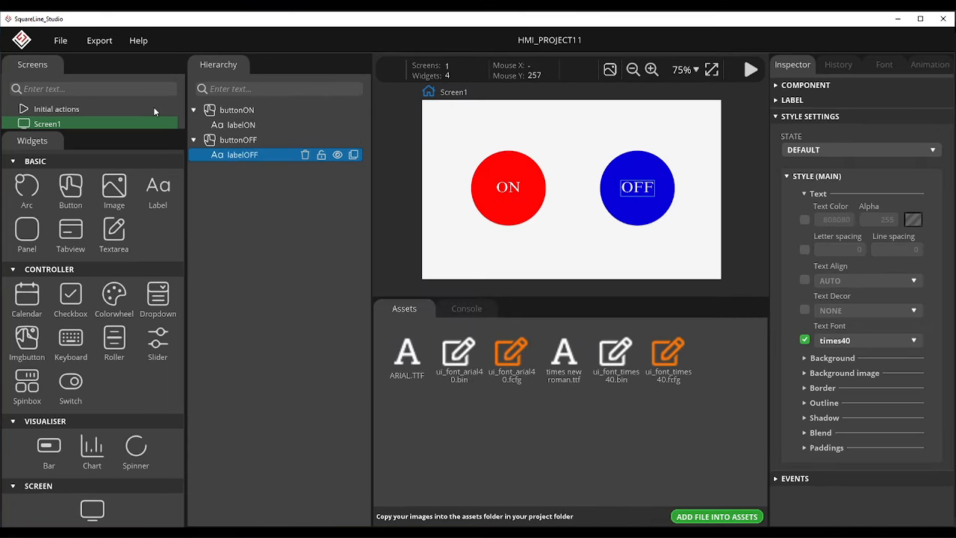
- Save the project and export its UI files
left_click(58, 43)
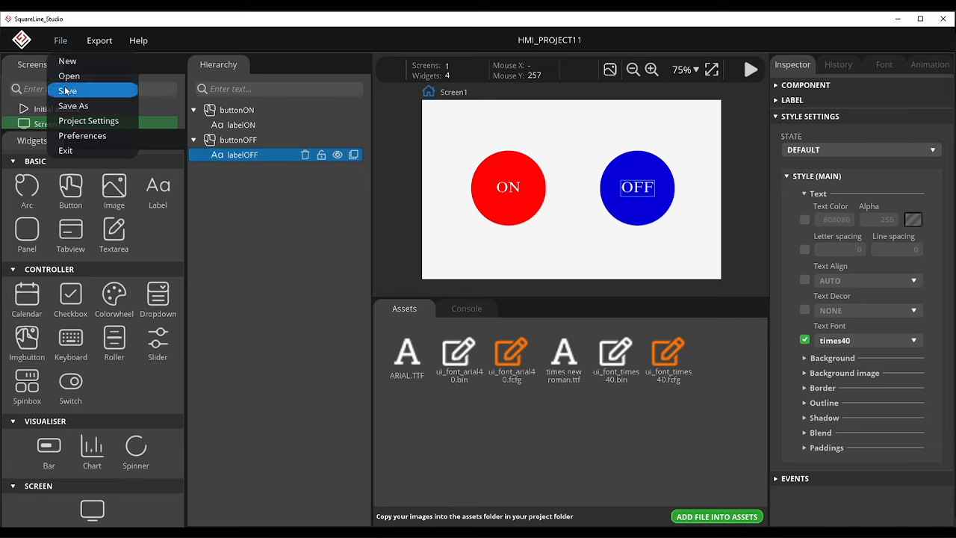
left_click(67, 91)
left_click(92, 40)
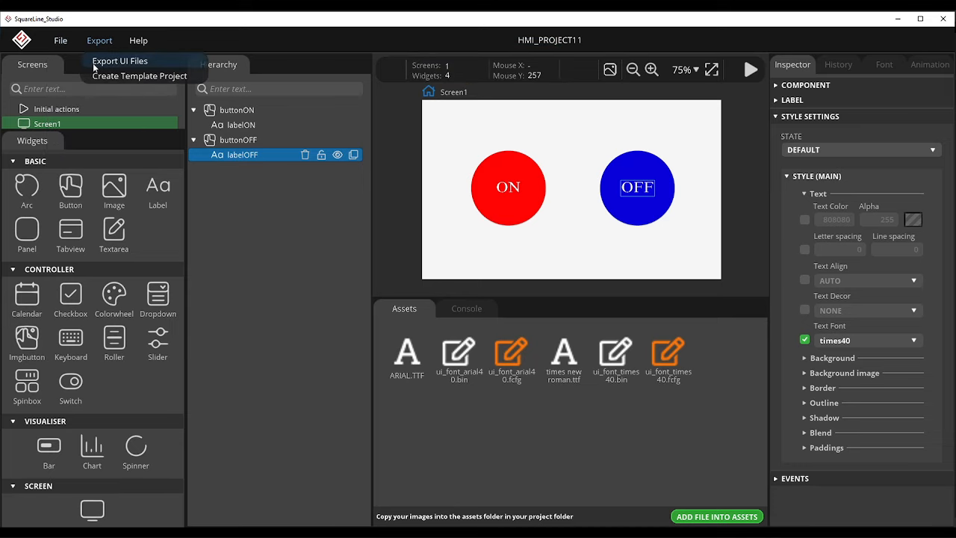
left_click(94, 62)
- Switch to the desktop and open the exported SQ_EX1 folder inside SQ_EX in File Explorer
left_click(906, 20)
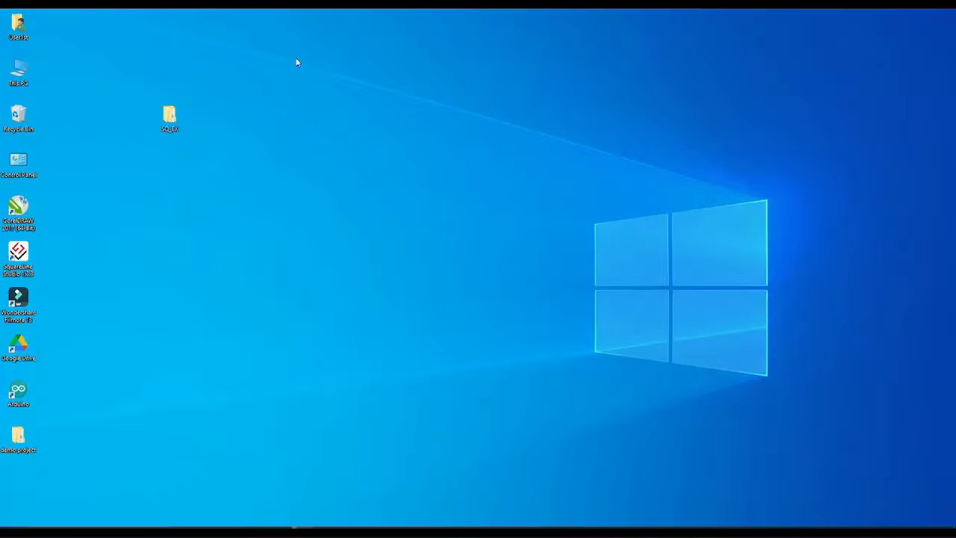
right_click(235, 142)
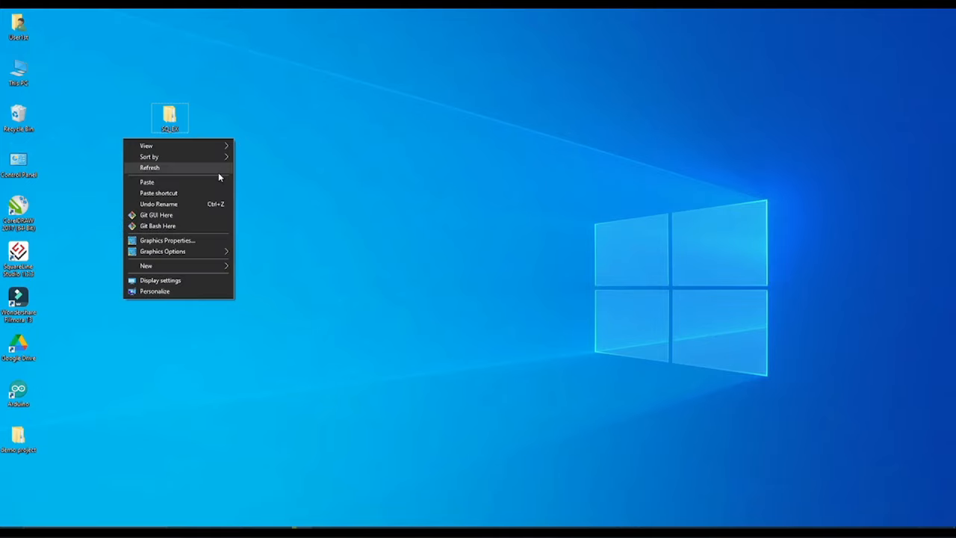
left_click(213, 167)
double_click(169, 116)
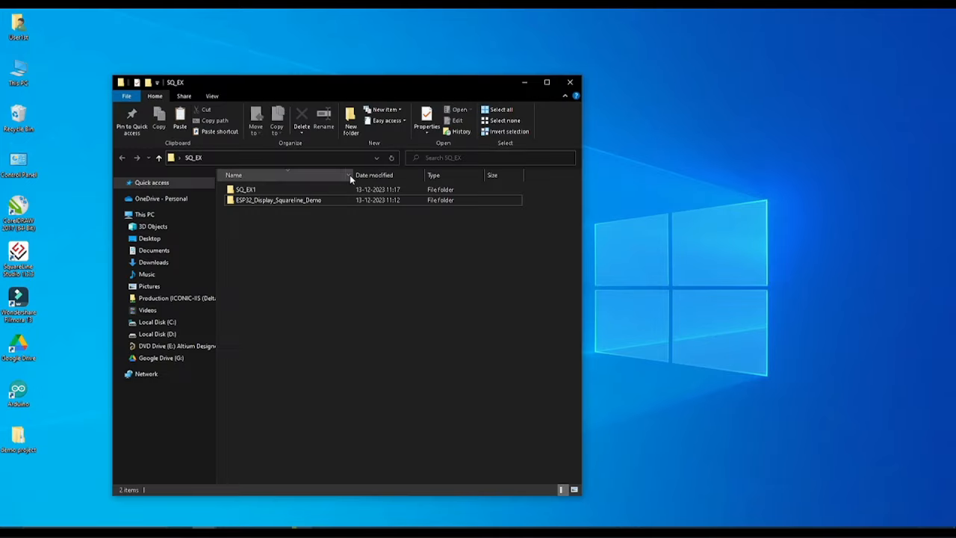
left_click(542, 84)
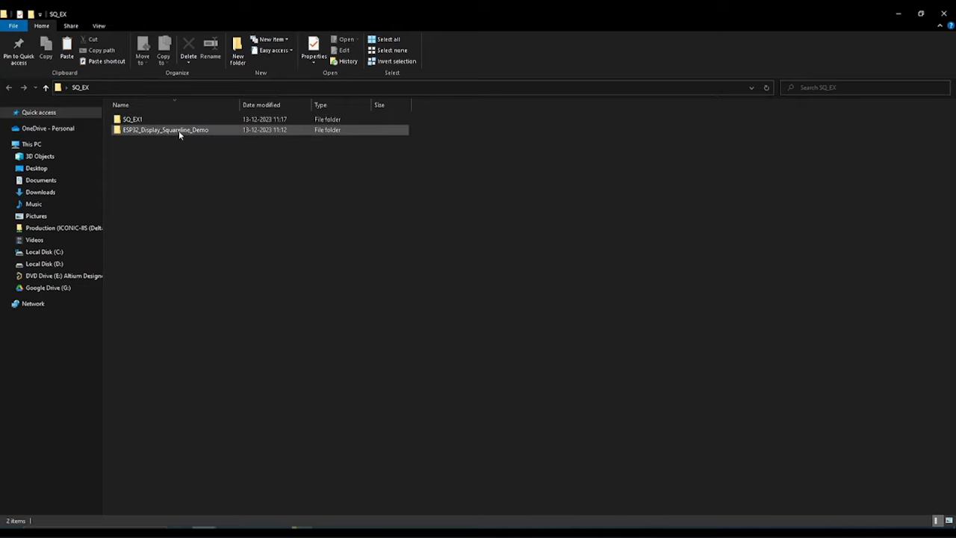
left_click(133, 121)
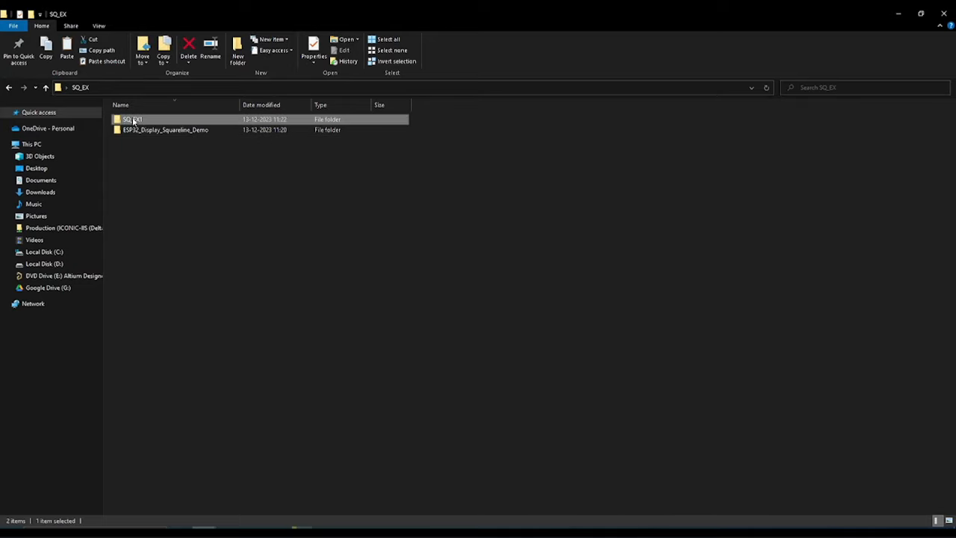
double_click(134, 121)
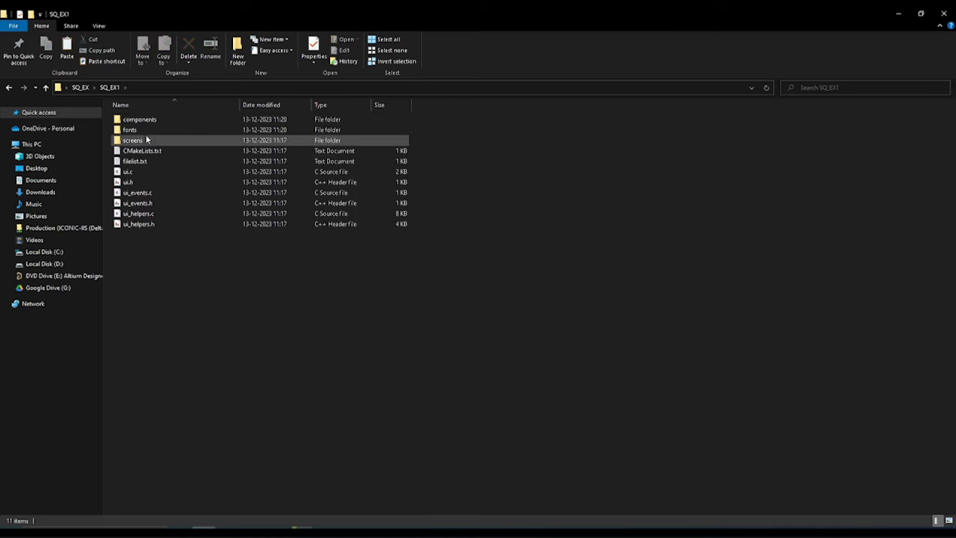
- Open the ESP32_Display_Squareline_Demo folder and delete its old ui source and header files, from ui.c through ui_Screen1.c
left_click(51, 93)
double_click(183, 131)
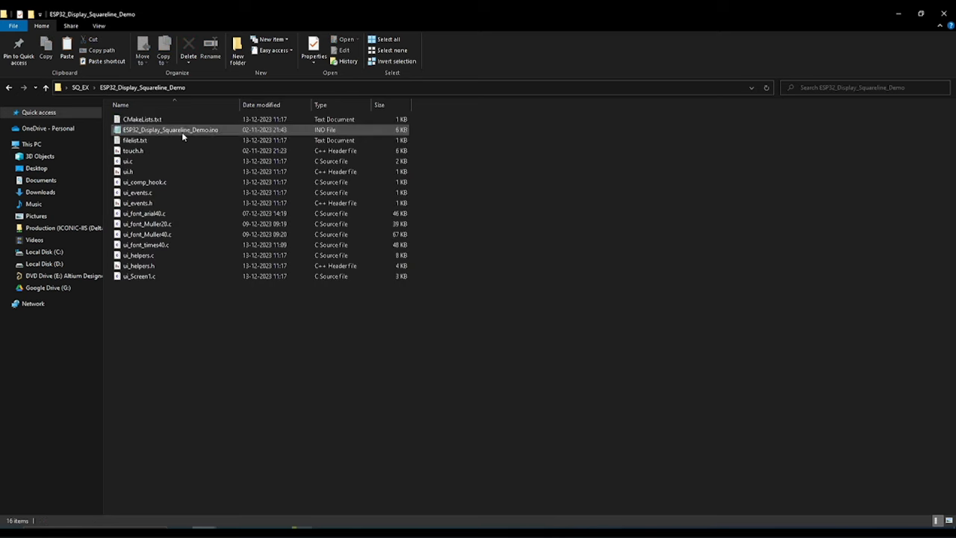
left_click_drag(147, 298, 139, 161)
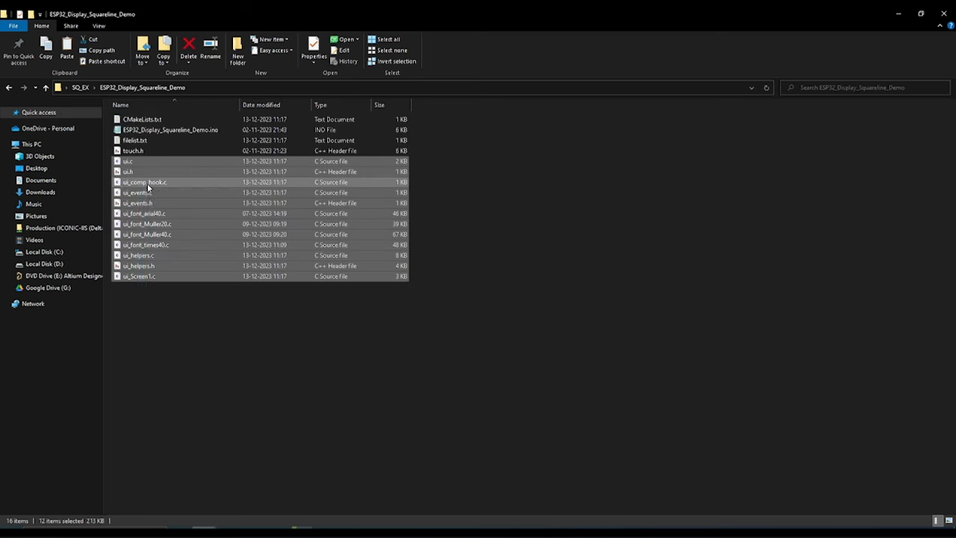
right_click(148, 183)
left_click(65, 373)
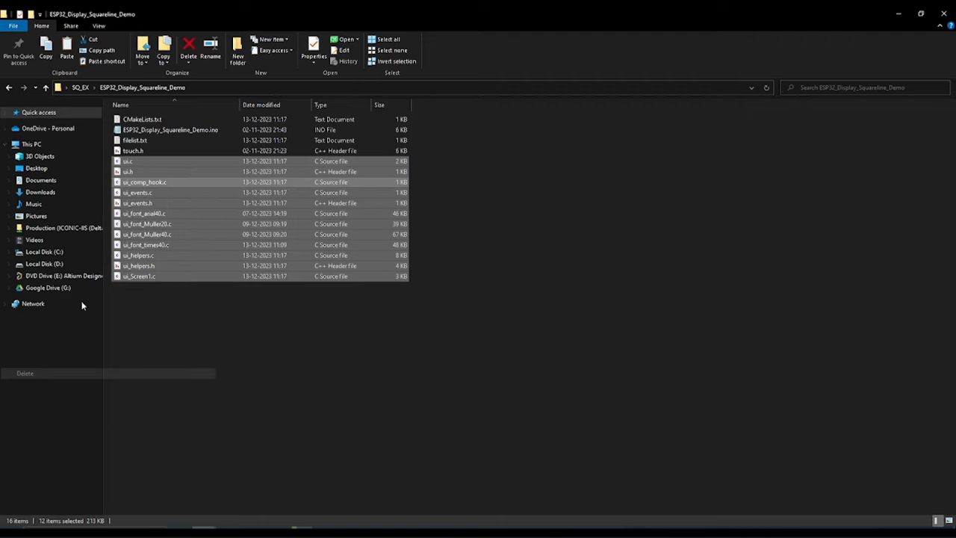
- Delete the old filelist.txt and CMakeLists.txt from the ESP32_Display_Squareline_Demo folder
left_click(153, 139)
right_click(153, 139)
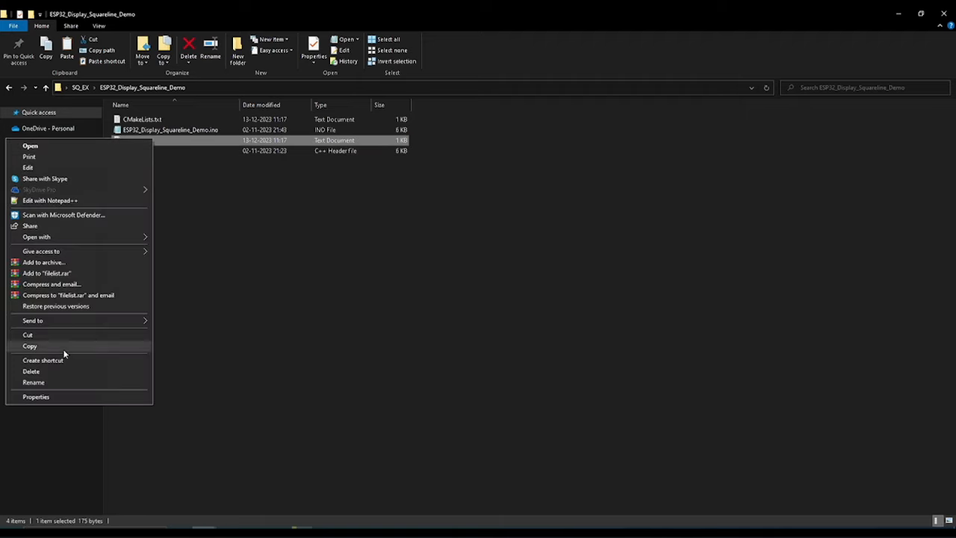
left_click(64, 372)
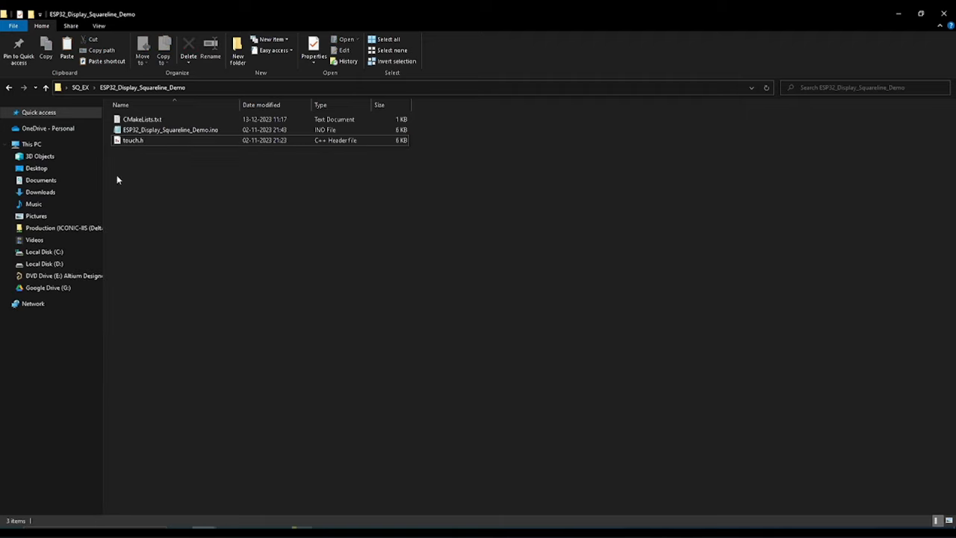
left_click(141, 121)
right_click(141, 121)
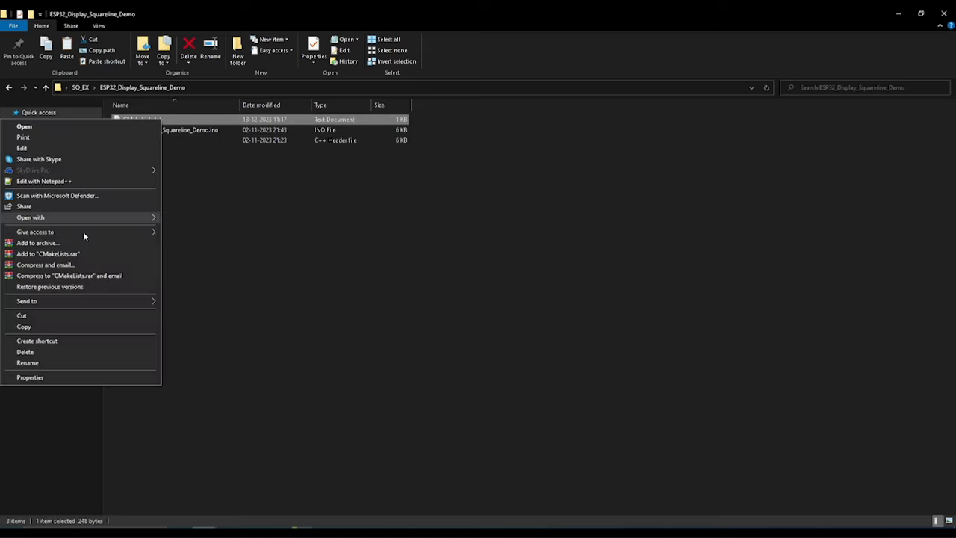
left_click(55, 351)
- Copy CMakeLists.txt, filelist.txt and the ui, ui_events and ui_helpers files from SQ_EX1 into the ESP32_Display_Squareline_Demo folder
left_click(45, 88)
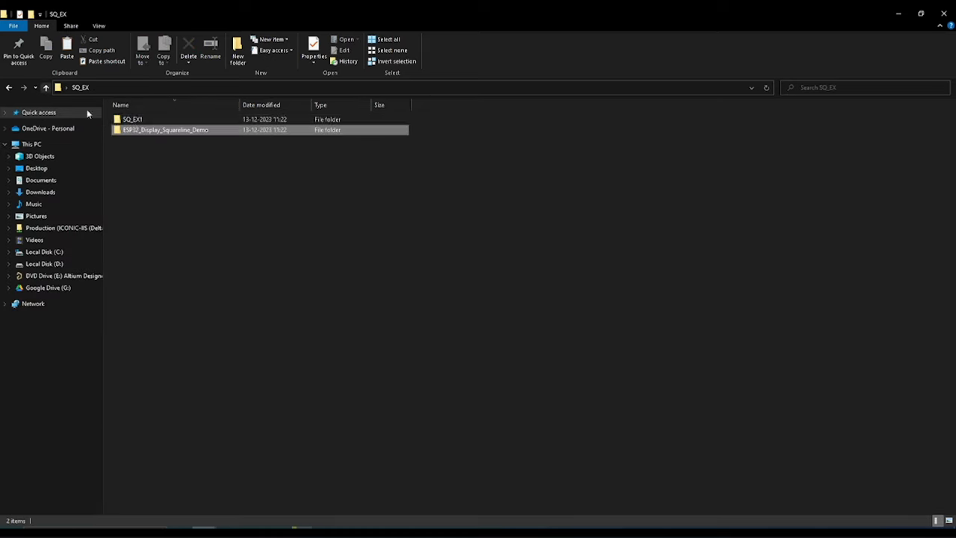
double_click(140, 123)
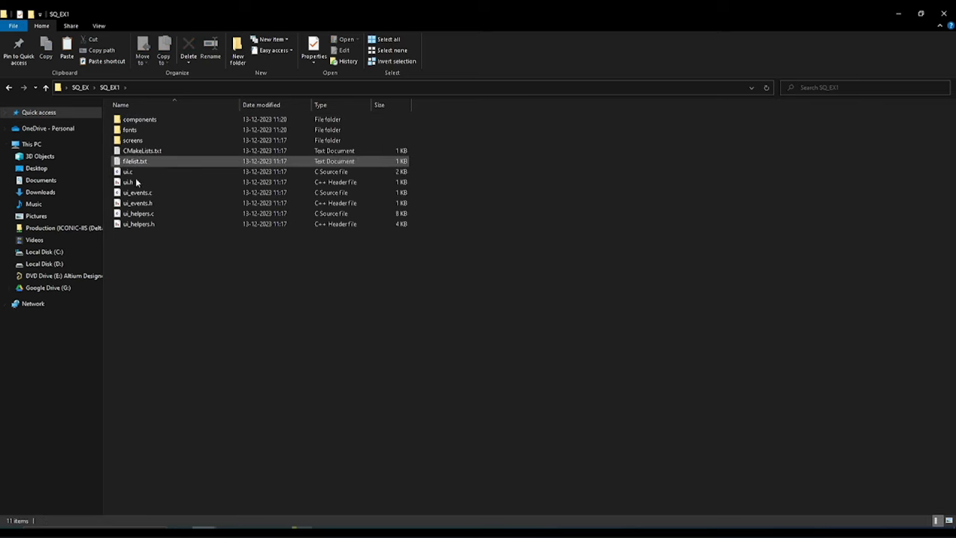
left_click_drag(138, 249, 142, 163)
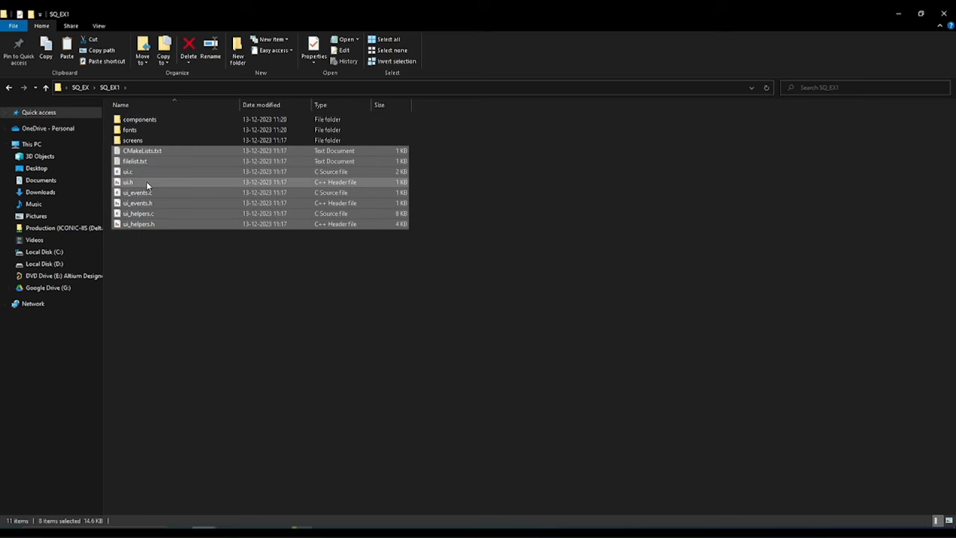
right_click(146, 182)
left_click(60, 335)
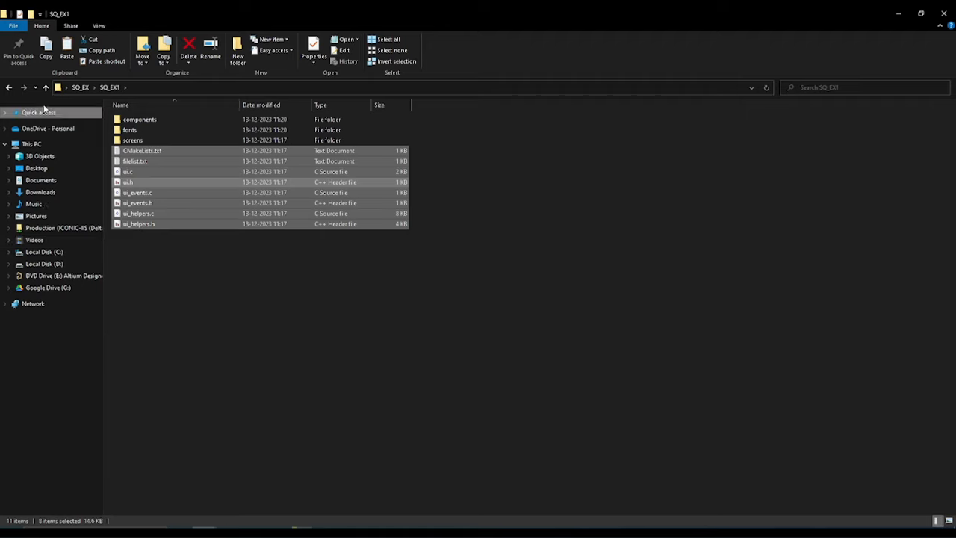
left_click(45, 88)
left_click(155, 130)
double_click(155, 130)
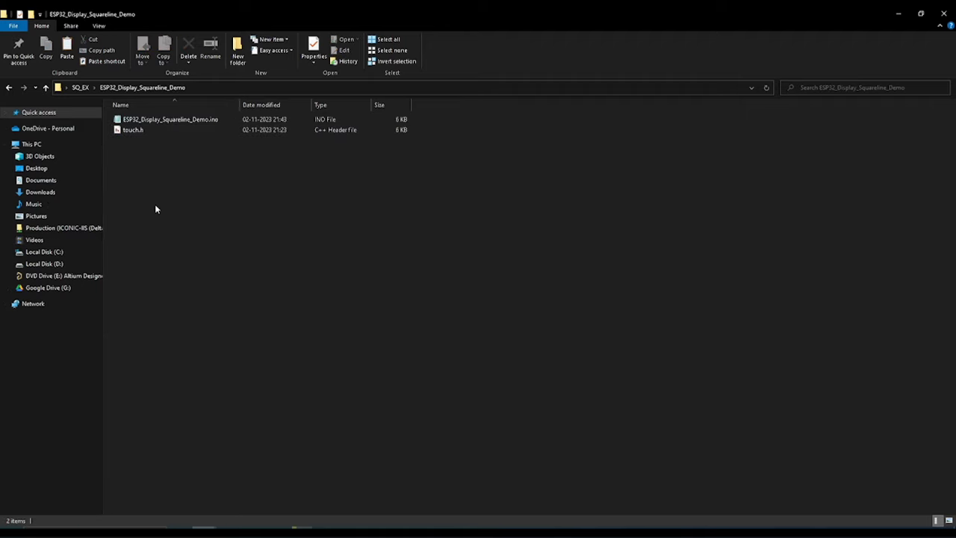
right_click(155, 203)
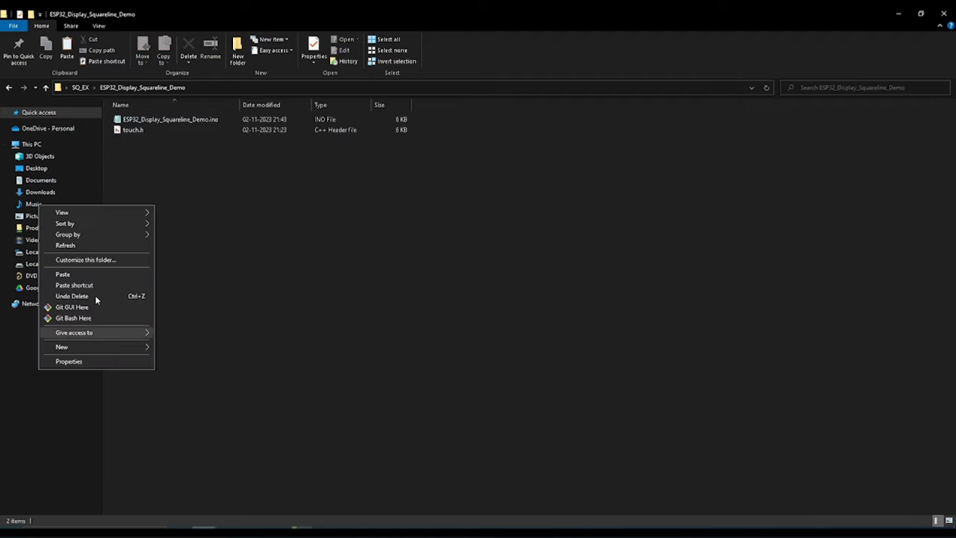
left_click(95, 273)
- Copy ui_Screen1.c from the screens folder of SQ_EX1 into the ESP32_Display_Squareline_Demo folder
left_click(47, 88)
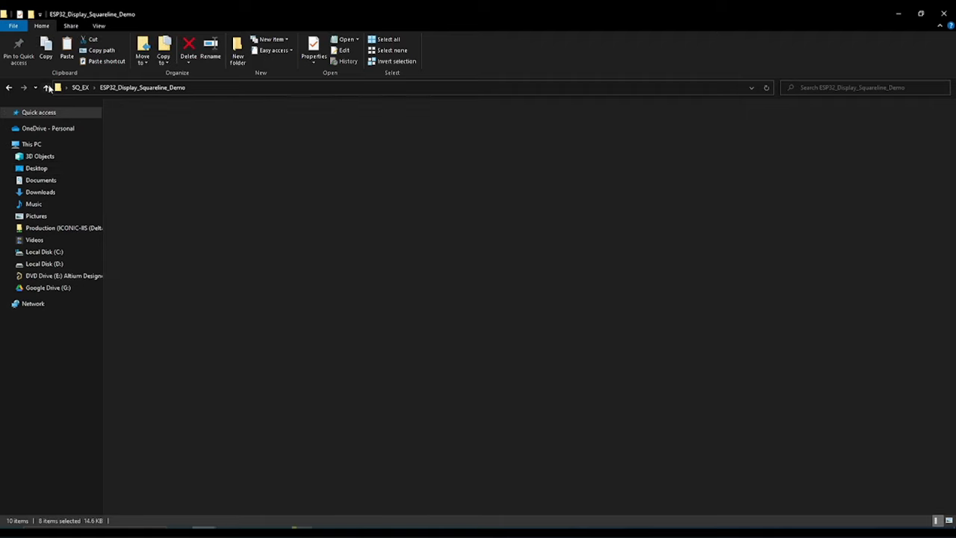
double_click(130, 120)
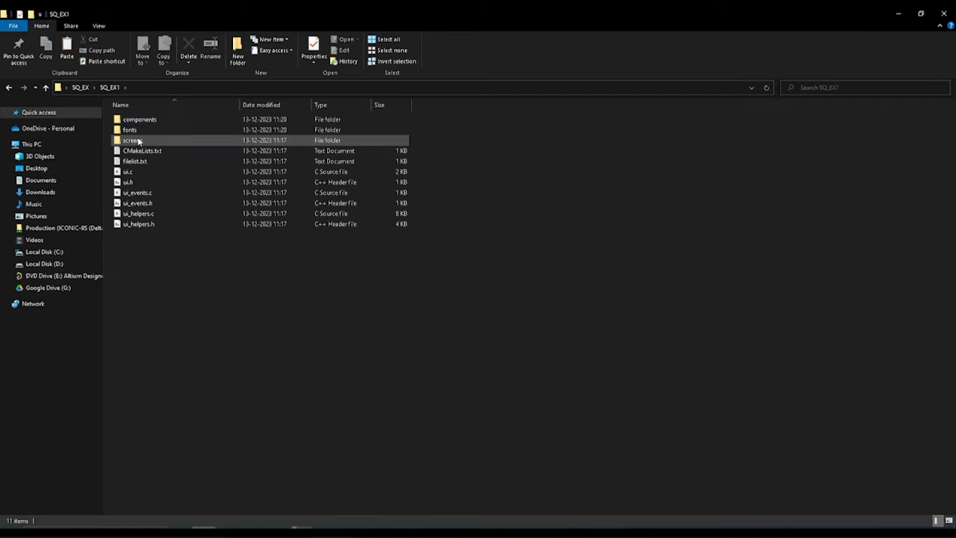
double_click(139, 142)
left_click(147, 122)
right_click(147, 123)
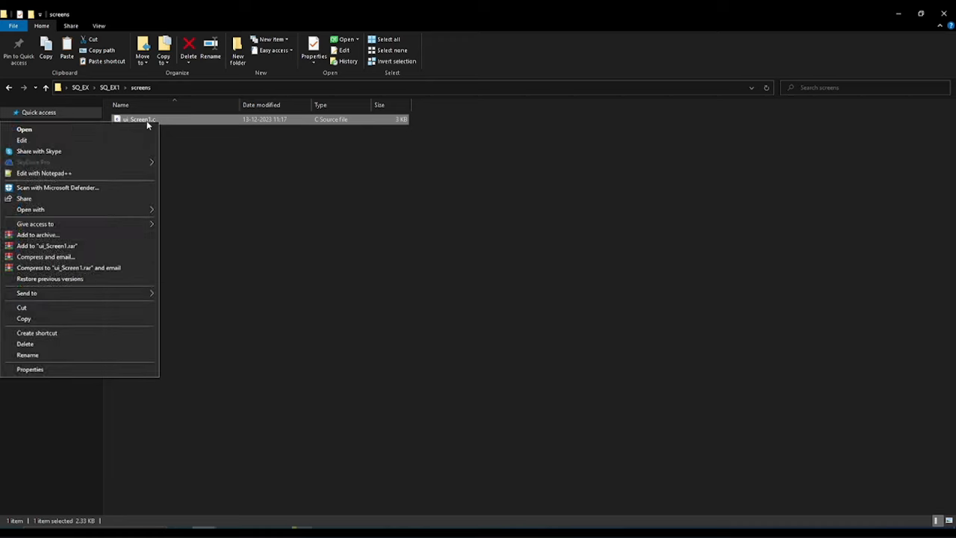
left_click(55, 314)
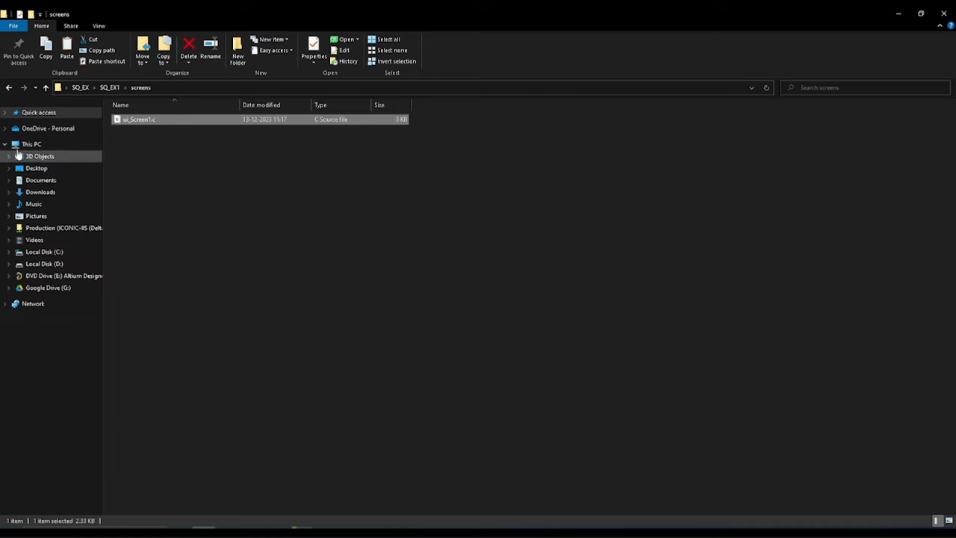
left_click(46, 88)
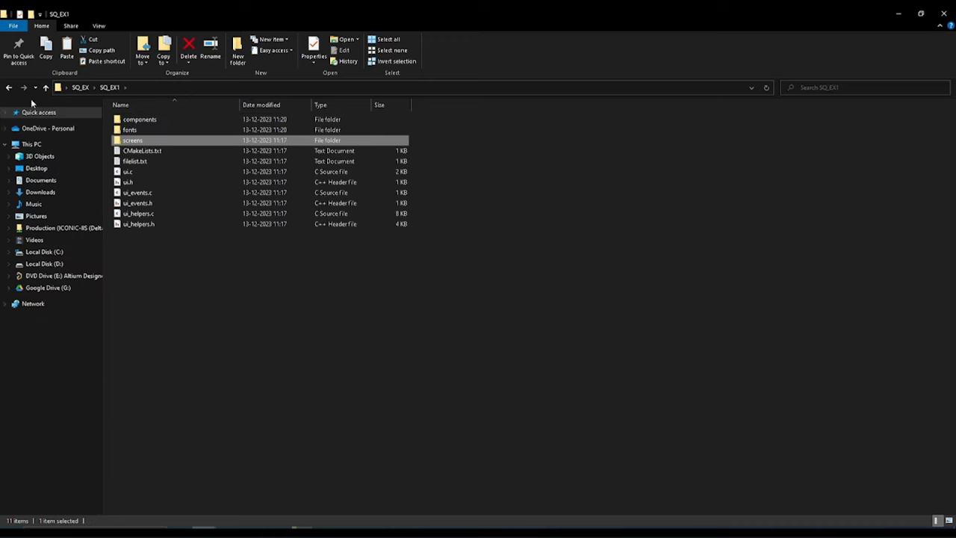
left_click(45, 88)
double_click(149, 130)
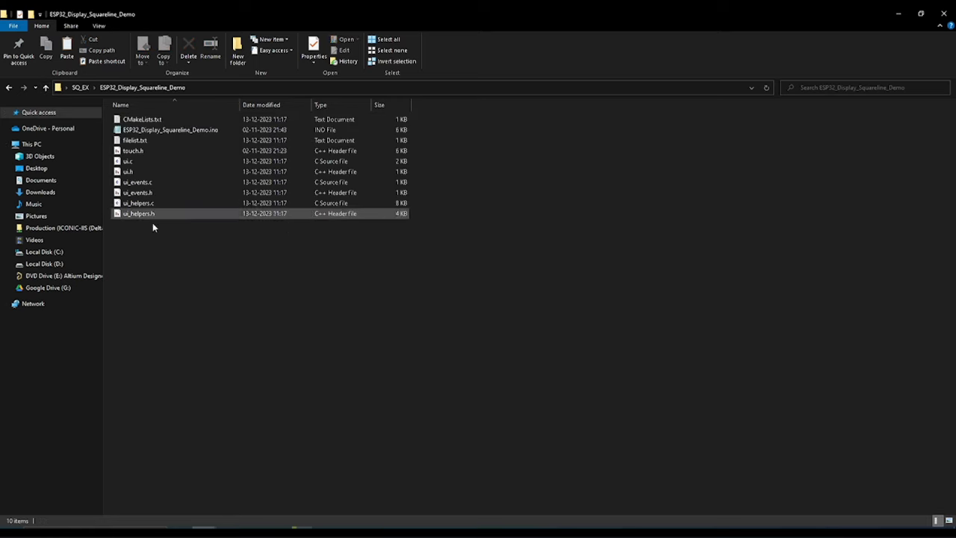
right_click(145, 254)
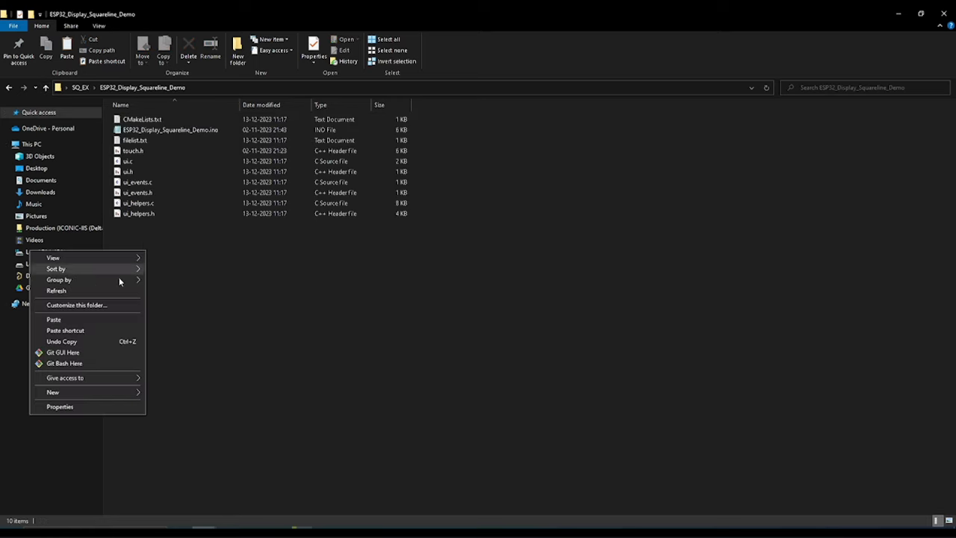
left_click(96, 320)
- Copy all four ui_font files from the fonts folder of SQ_EX1 into the ESP32_Display_Squareline_Demo folder
left_click(45, 87)
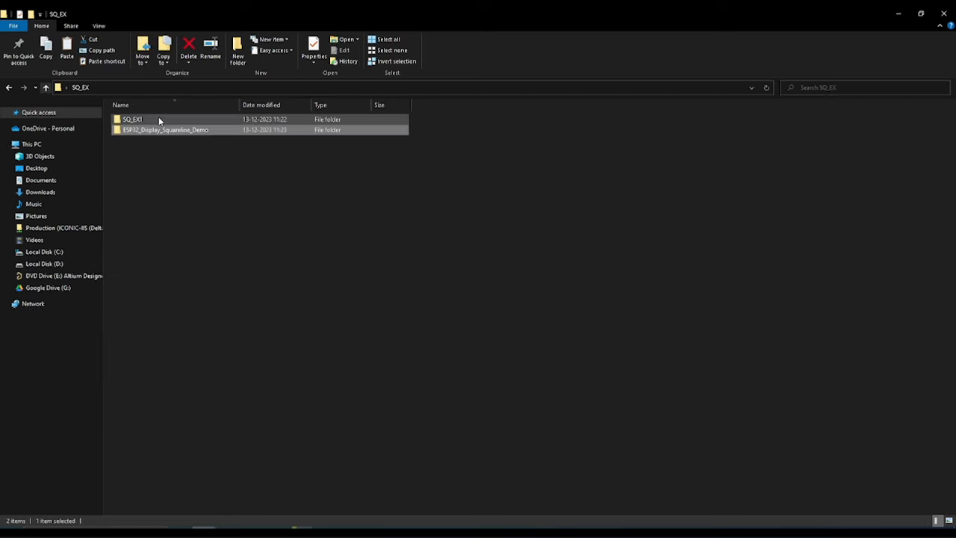
double_click(158, 119)
double_click(150, 130)
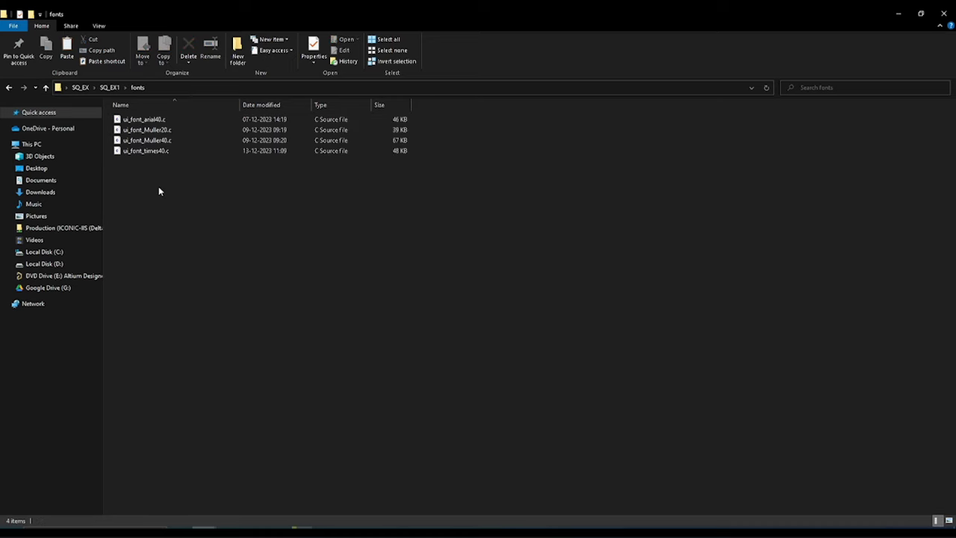
left_click_drag(155, 192, 171, 122)
right_click(171, 132)
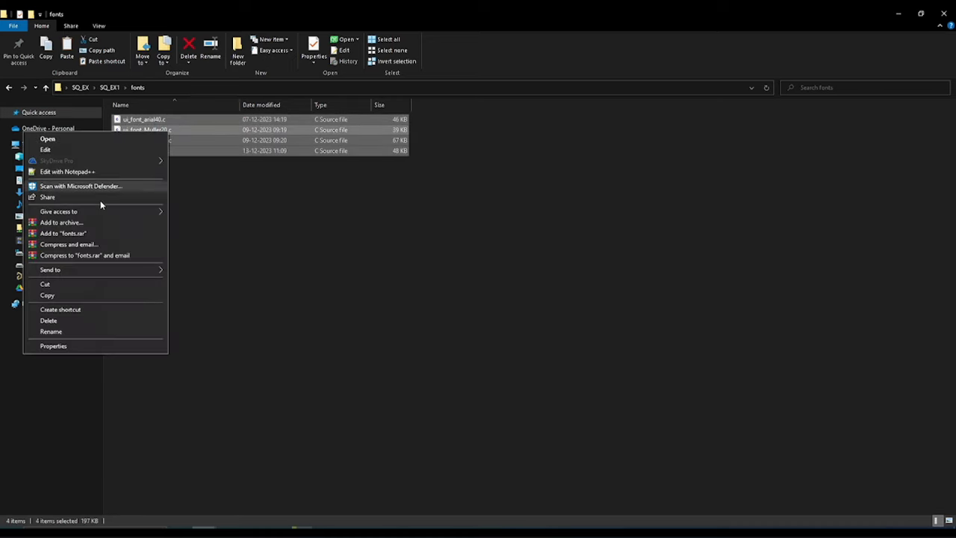
left_click(72, 296)
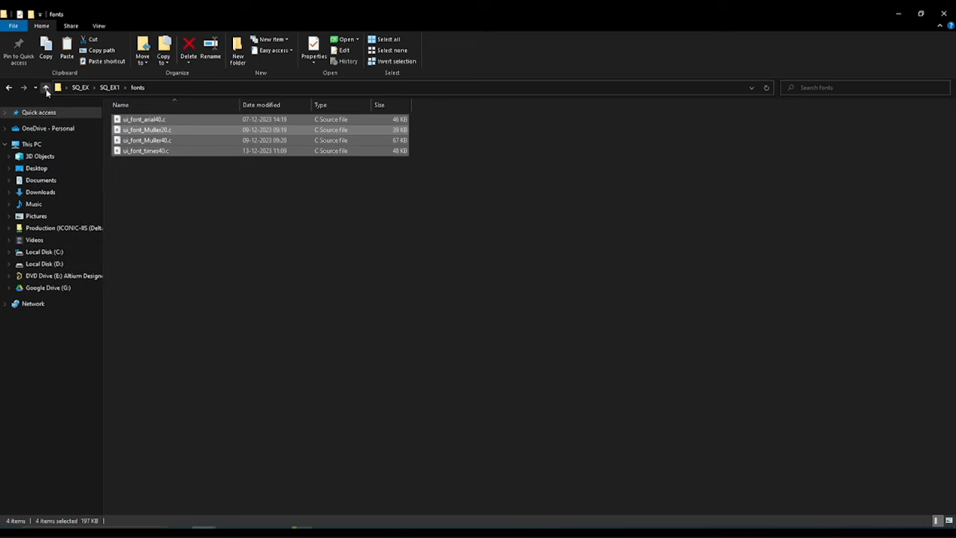
left_click(46, 88)
left_click(45, 87)
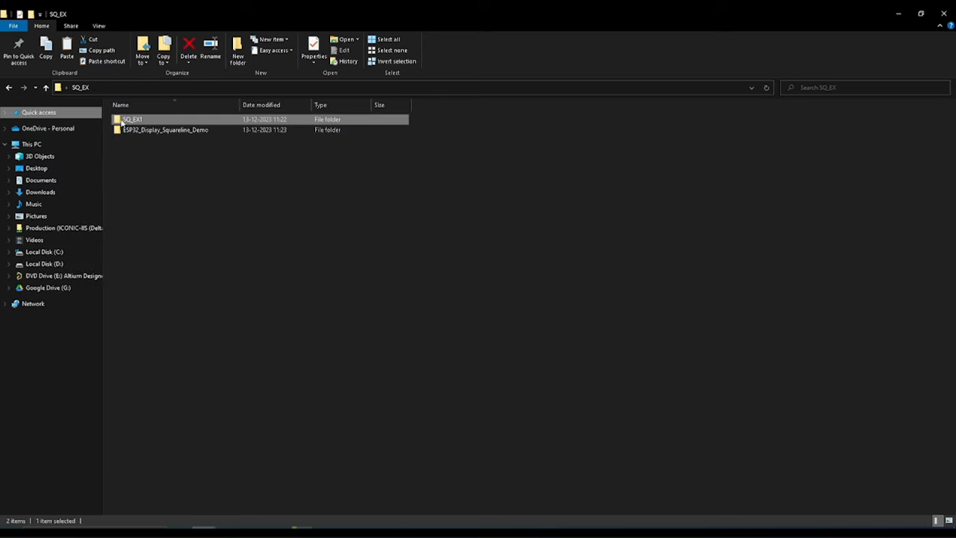
double_click(142, 130)
right_click(161, 238)
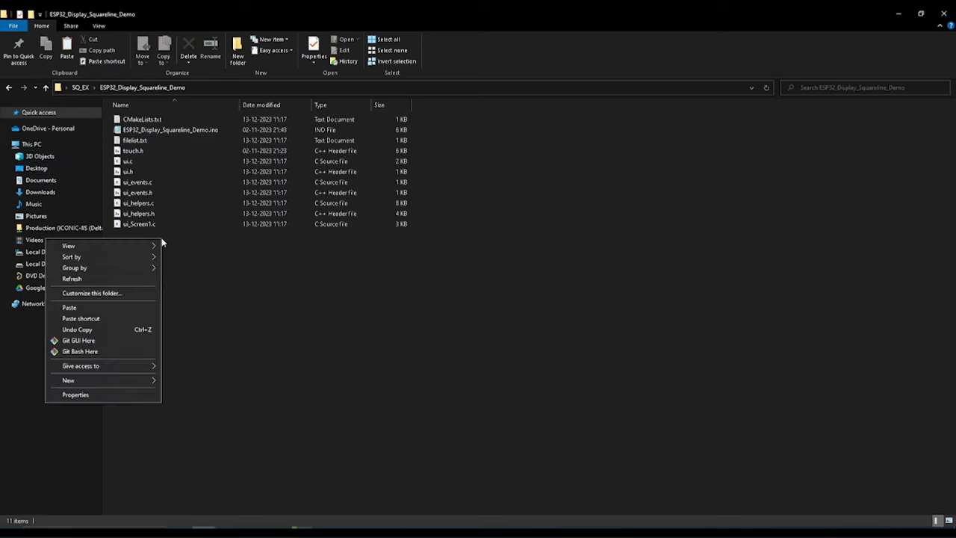
left_click(122, 308)
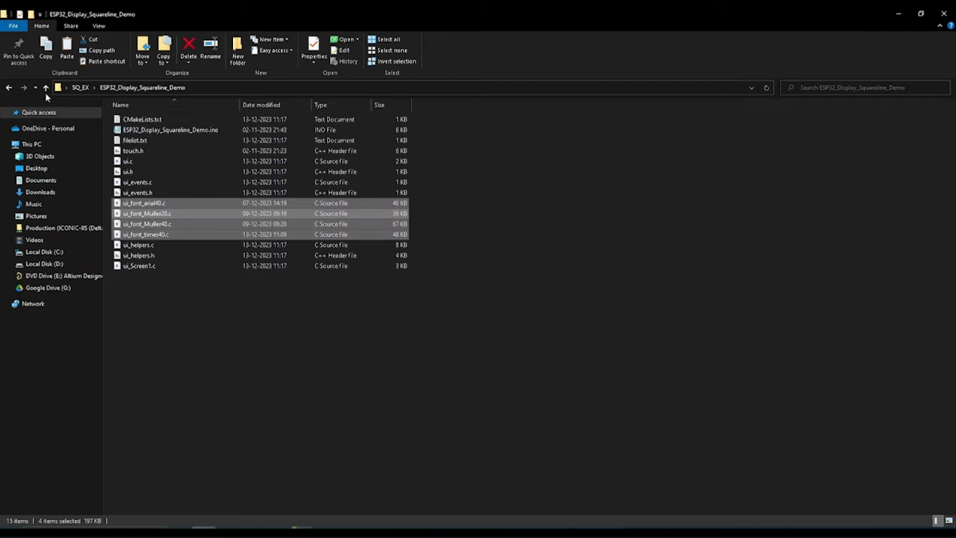
- Copy ui_comp_hook.c from the components folder of SQ_EX1 into the ESP32_Display_Squareline_Demo folder
left_click(46, 87)
double_click(185, 123)
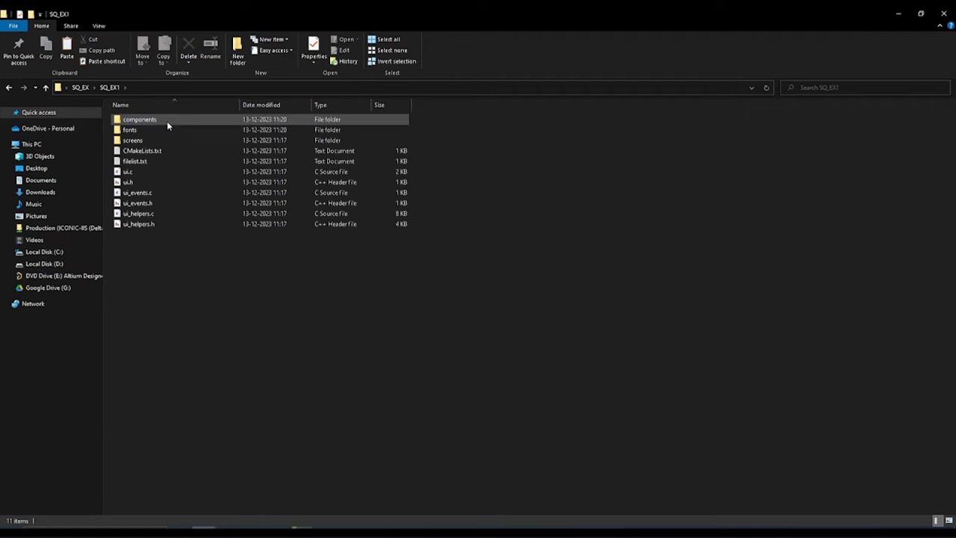
double_click(165, 121)
right_click(165, 121)
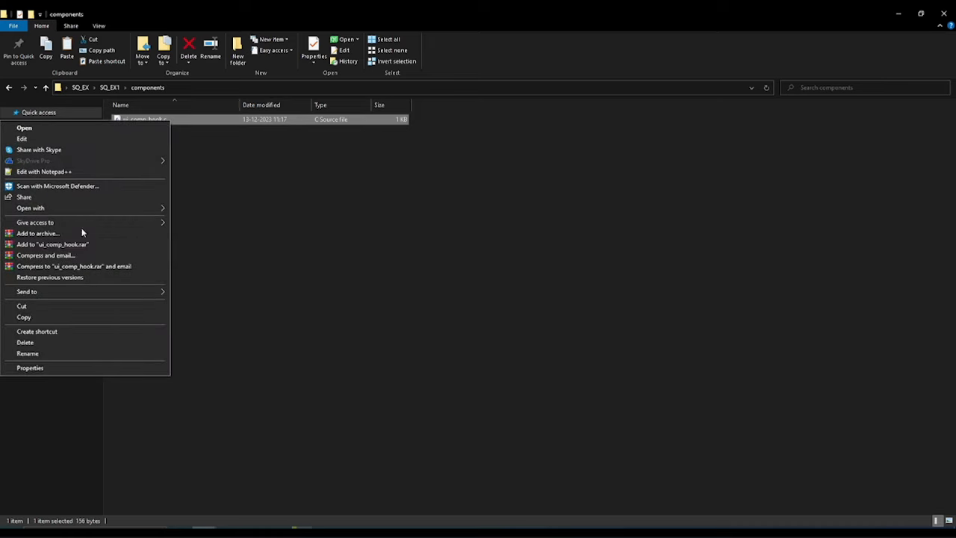
left_click(61, 317)
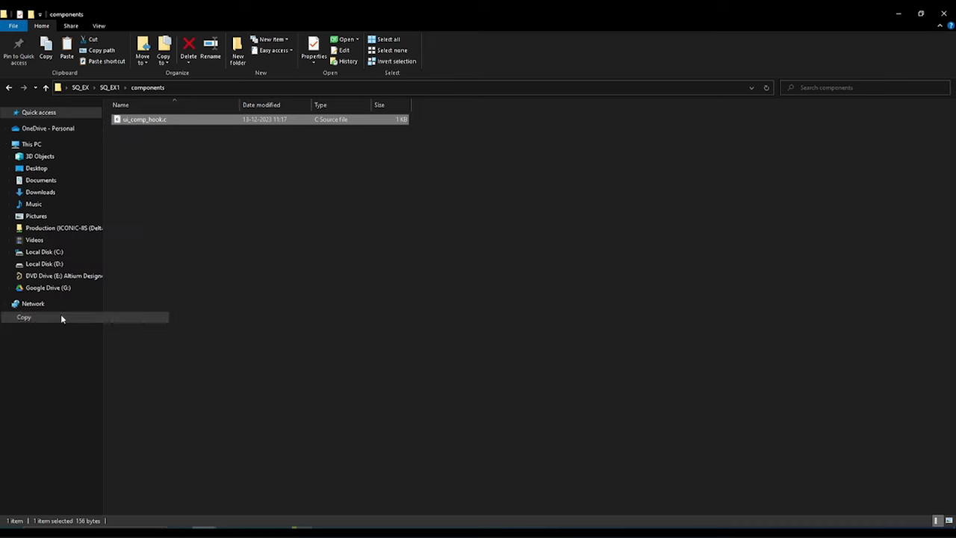
left_click(44, 89)
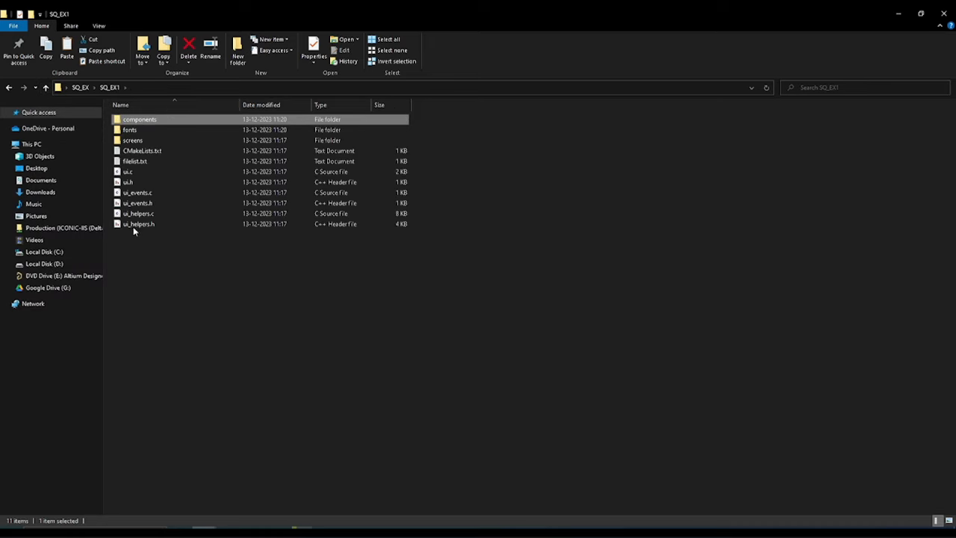
left_click(42, 88)
double_click(154, 131)
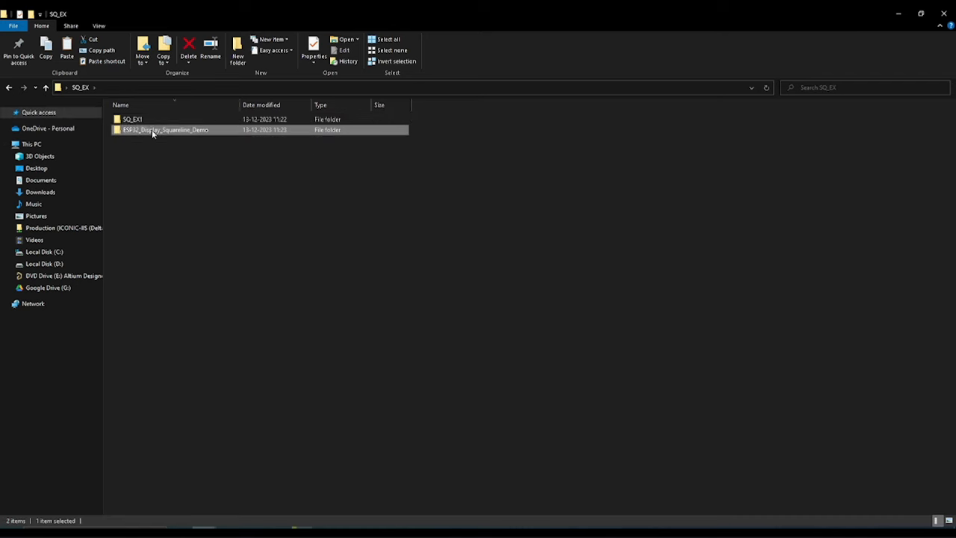
right_click(131, 332)
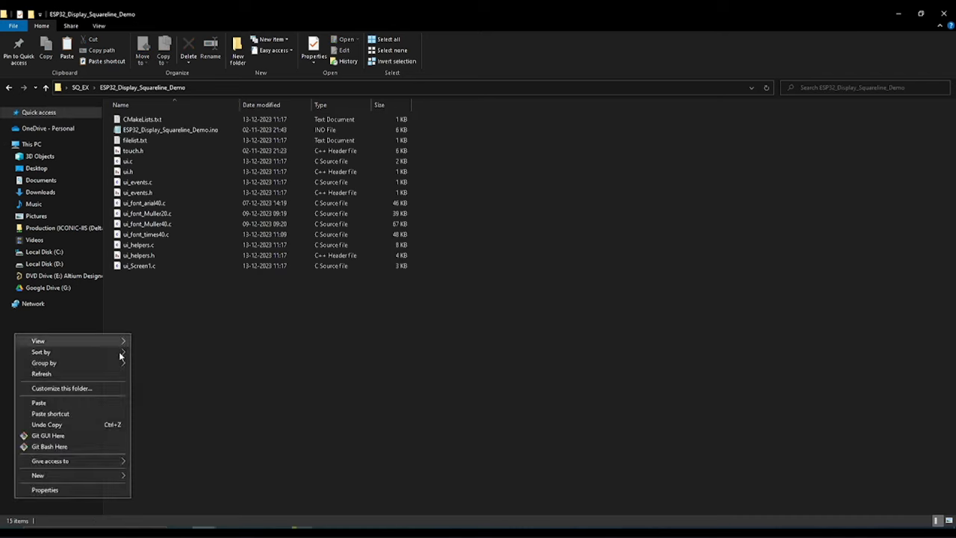
left_click(73, 402)
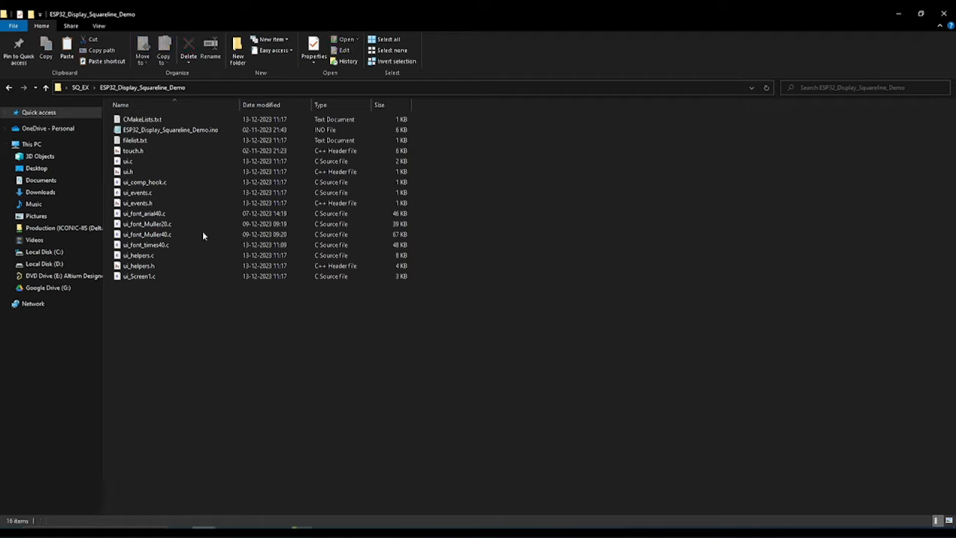
- Open the copied screen and font source files, including ui_font_Muller40.c, in Qt Creator
left_click(132, 276)
left_click(153, 247)
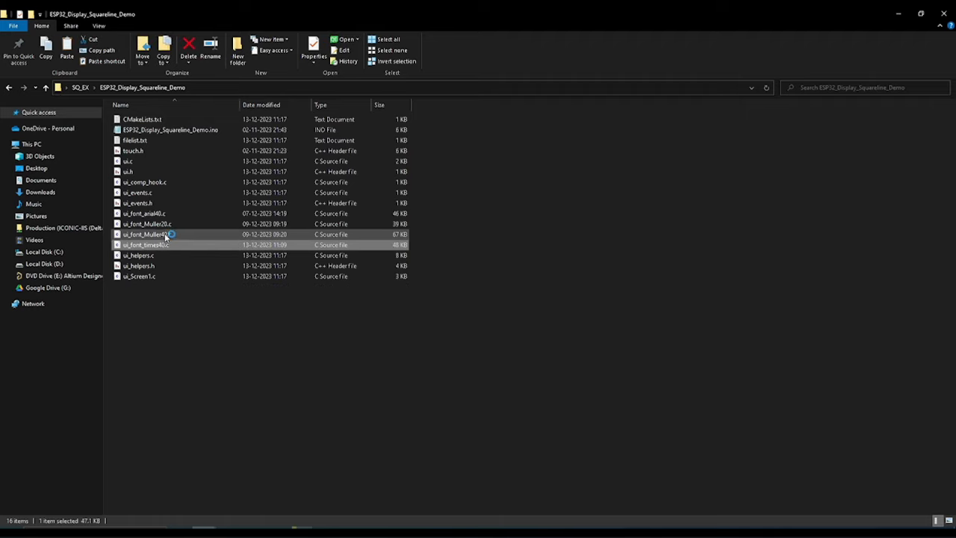
left_click(165, 235)
left_click(168, 224)
left_click(169, 216)
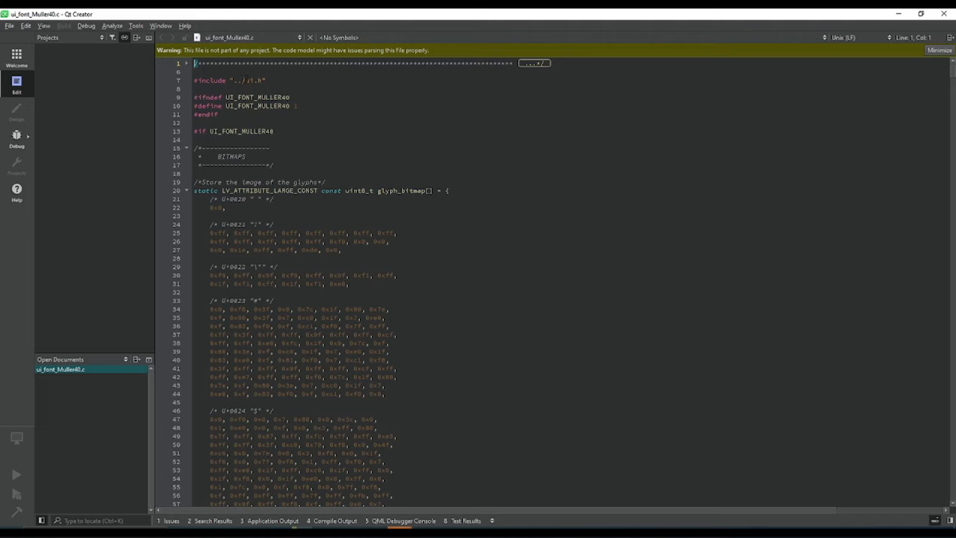
- Change the include path in ui_font_Muller40.c to "ui.h" and save the file
key("BackSpace")
key("BackSpace")
left_click(265, 38)
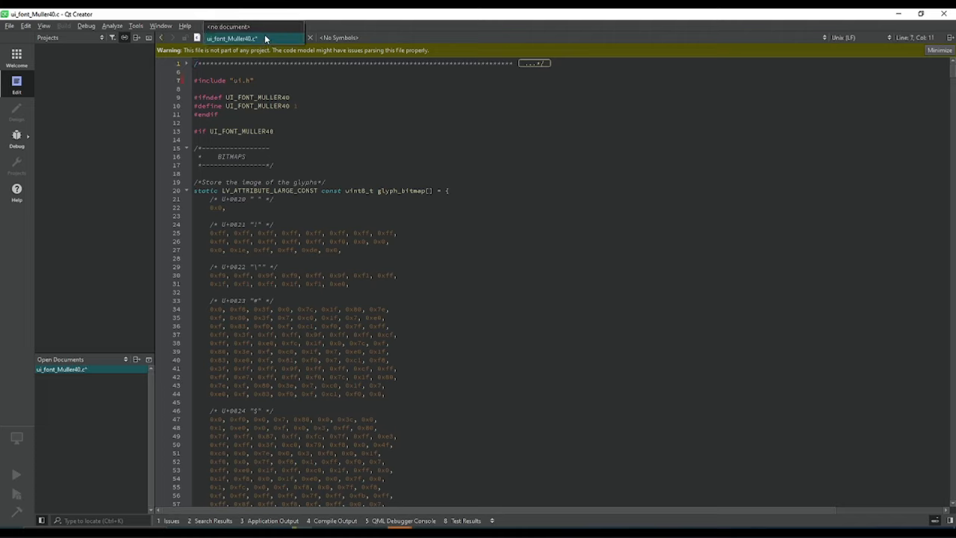
left_click(546, 106)
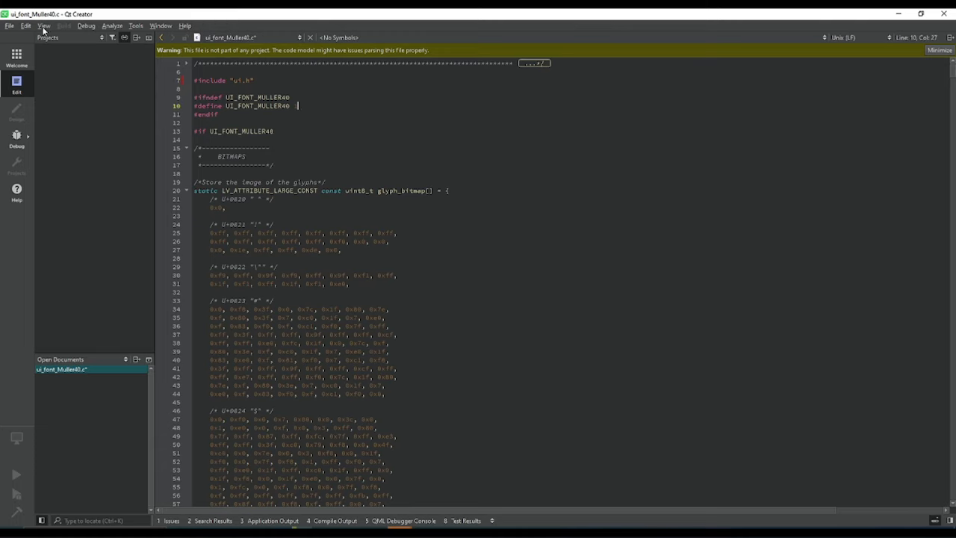
left_click(9, 25)
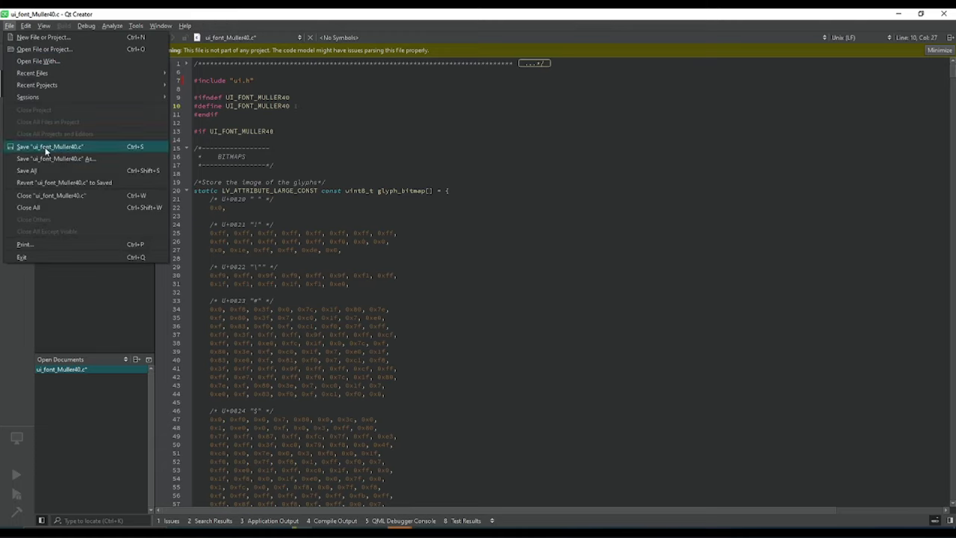
left_click(46, 148)
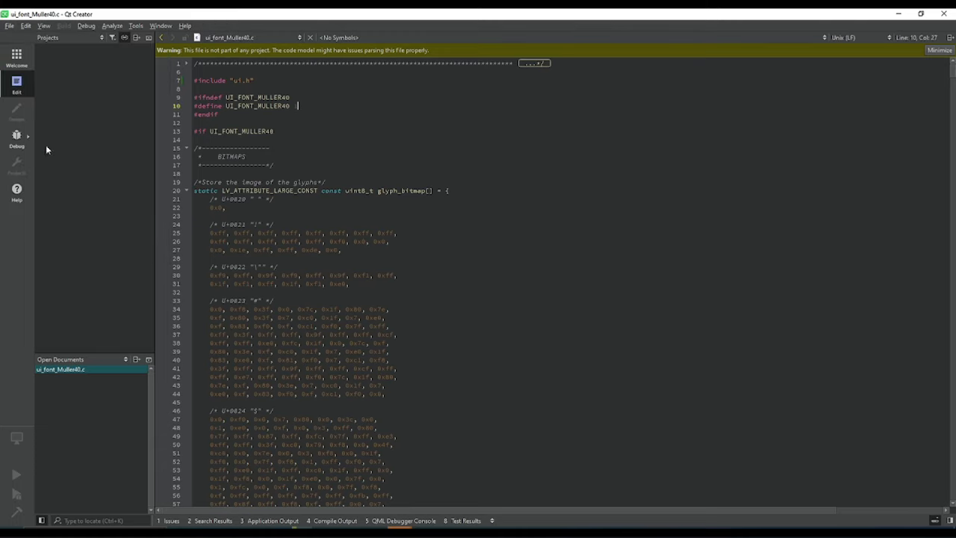
- Change the include path in ui_font_times40.c to "ui.h" and save the file
left_click(299, 38)
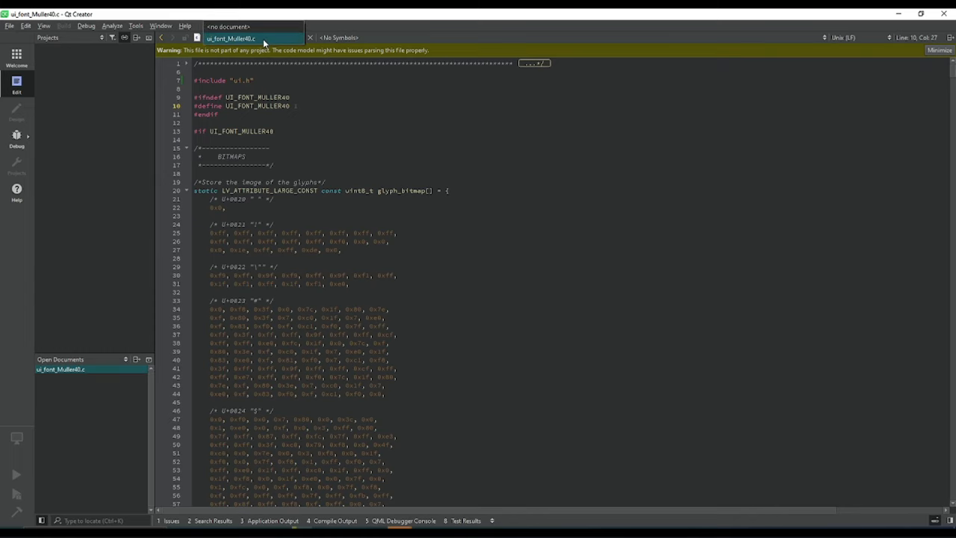
left_click(263, 41)
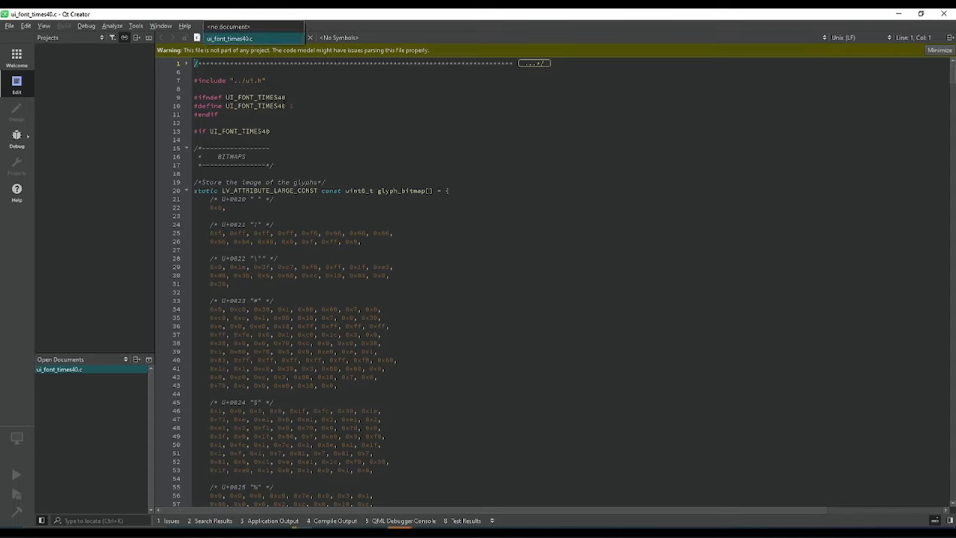
left_click(282, 105)
left_click(246, 80)
key("BackSpace")
key("BackSpace")
key("BackSpace")
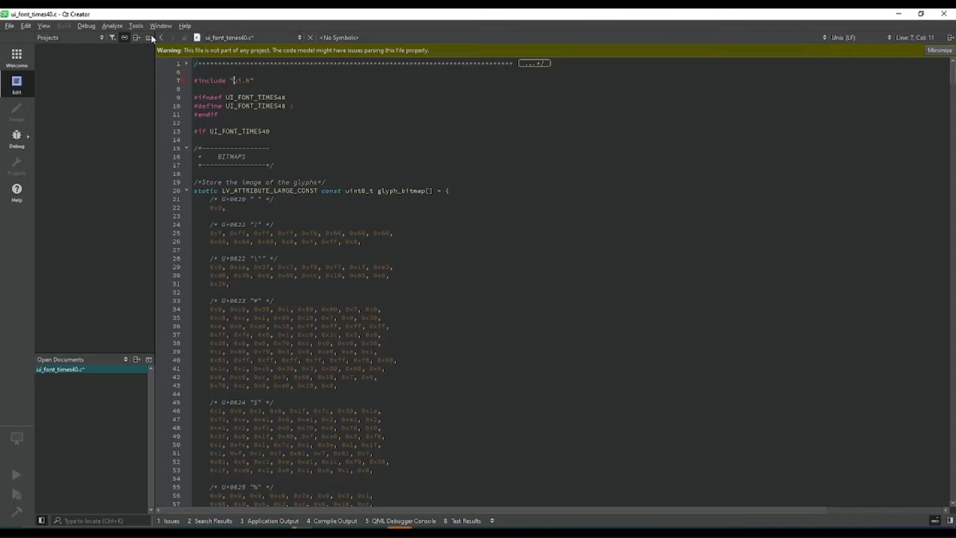
left_click(9, 25)
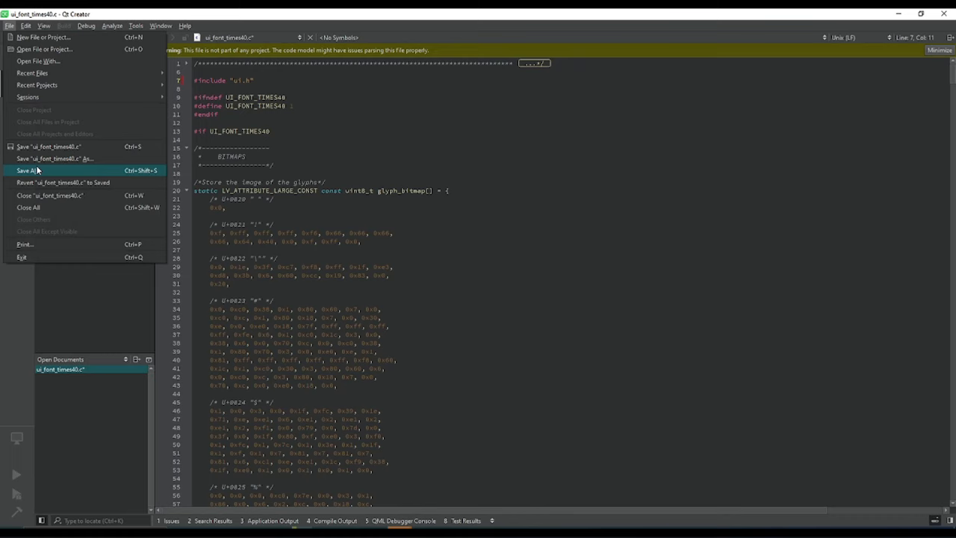
left_click(47, 148)
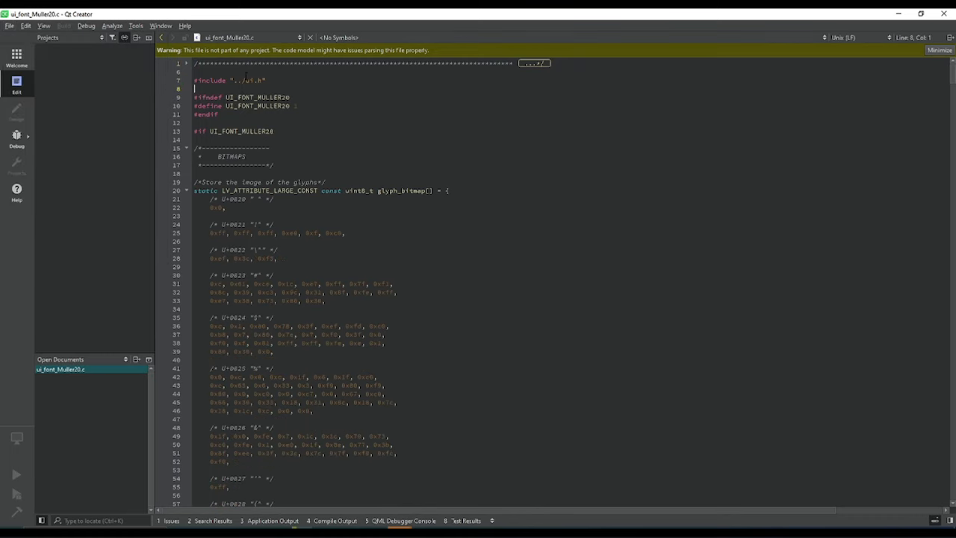
- Change the include path in ui_font_Muller20.c to "ui.h" and save the file
key("BackSpace")
left_click(9, 25)
left_click(46, 147)
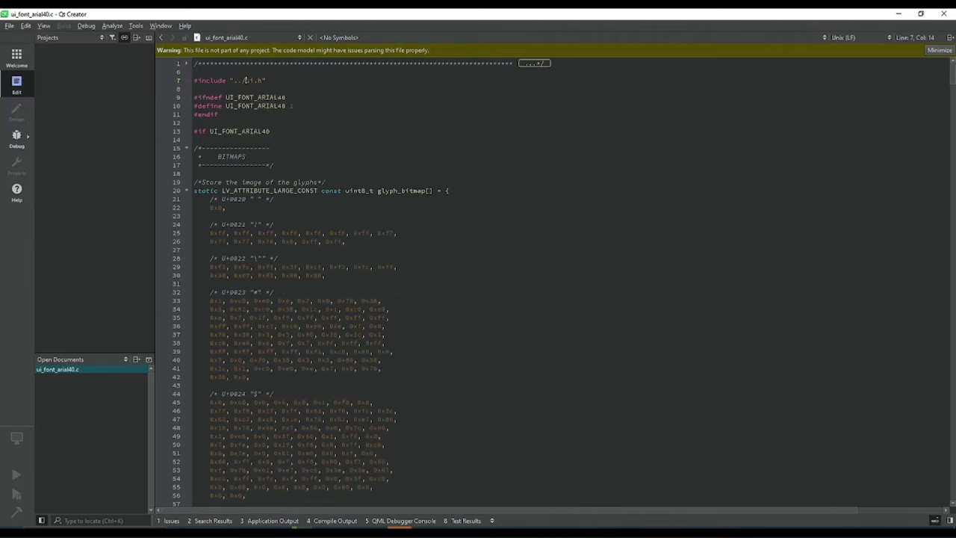
- Change the include path in ui_font_arial40.c to "ui.h" and save the file
key("BackSpace")
key("BackSpace")
key("BackSpace")
left_click(9, 26)
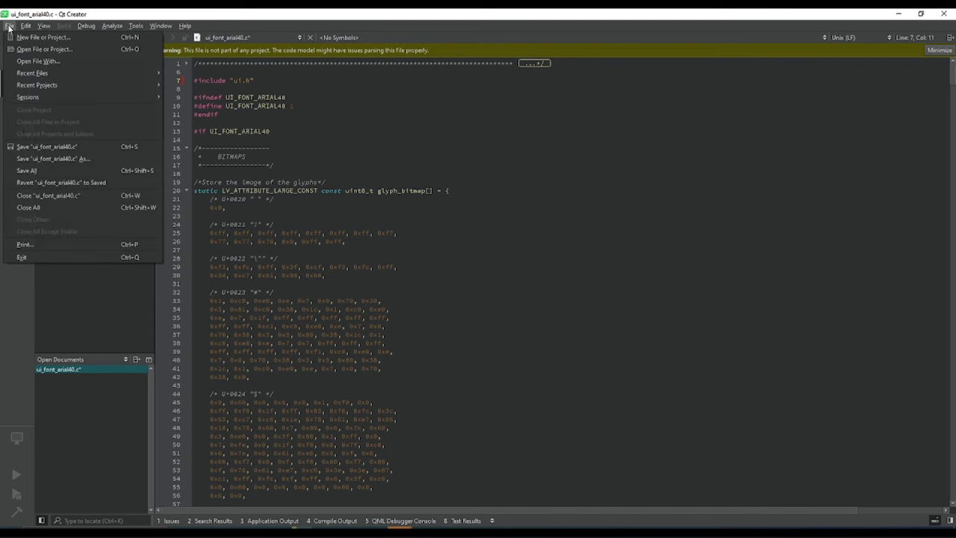
left_click(46, 147)
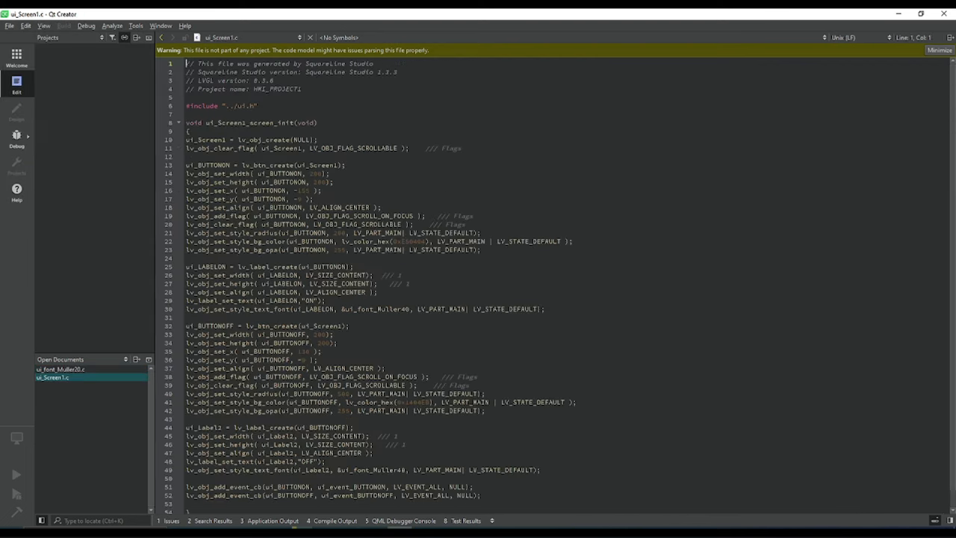
- Change the include path in ui_Screen1.c to "ui.h" and save the file
key("BackSpace")
key("BackSpace")
left_click(10, 25)
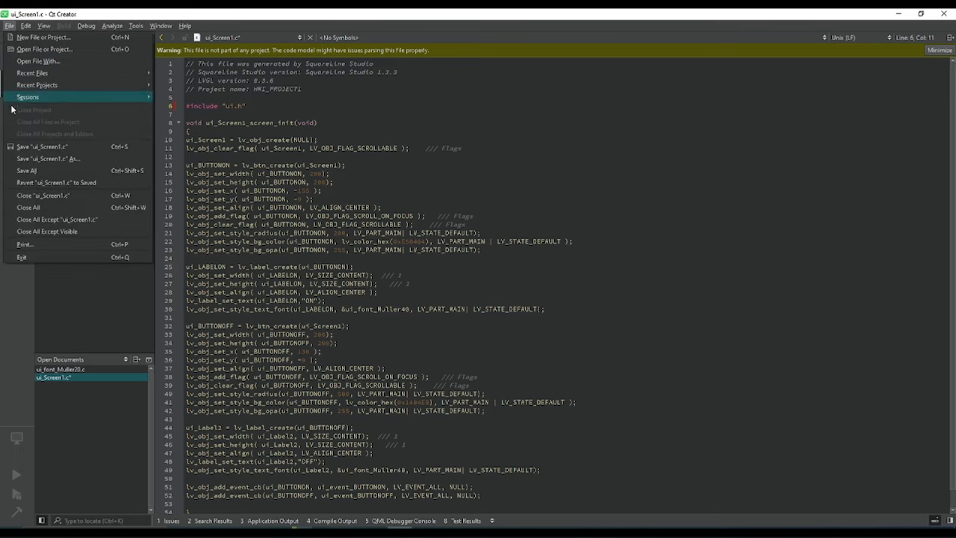
left_click(53, 147)
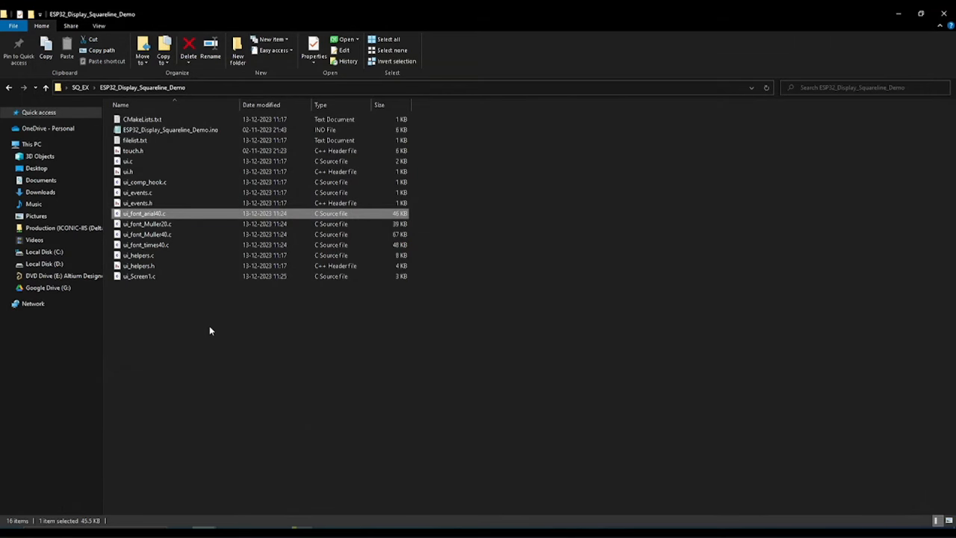
- Open ESP32_Display_Squareline_Demo.ino from the ESP32_Display_Squareline_Demo folder in the Arduino IDE
left_click(209, 321)
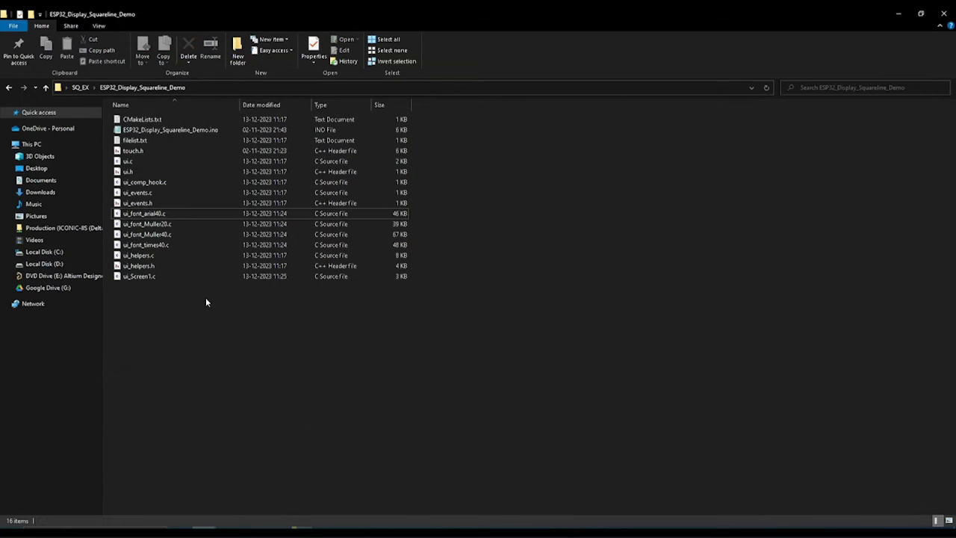
left_click(156, 131)
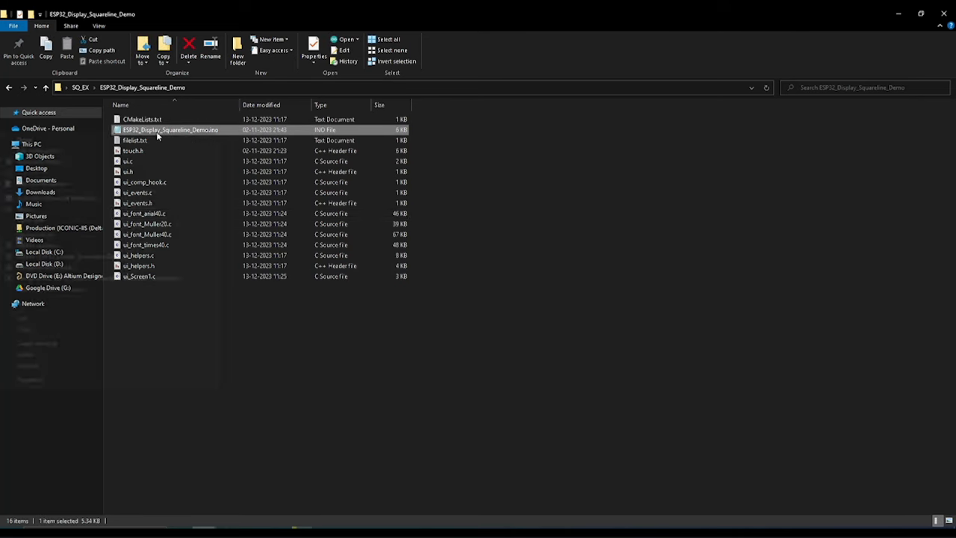
right_click(156, 132)
mouse_move(157, 220)
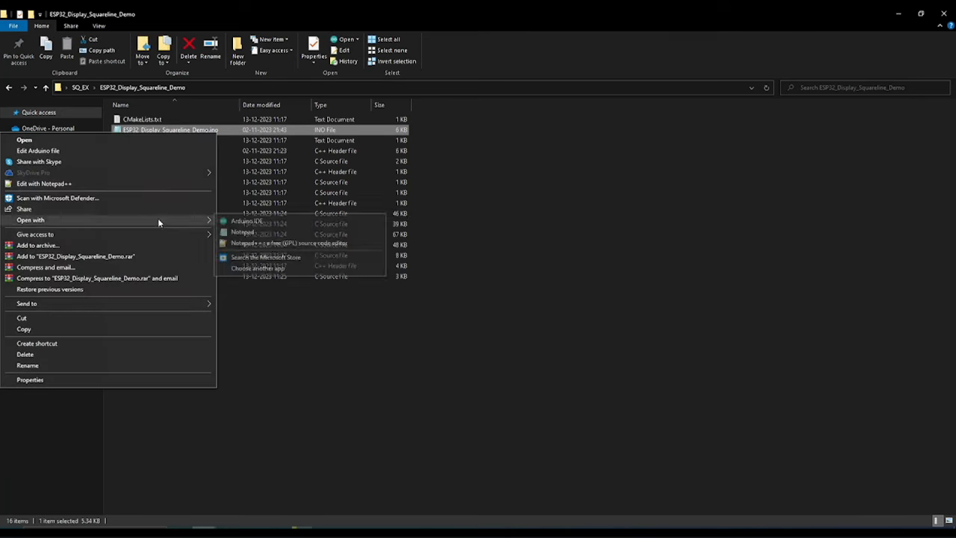
left_click(244, 221)
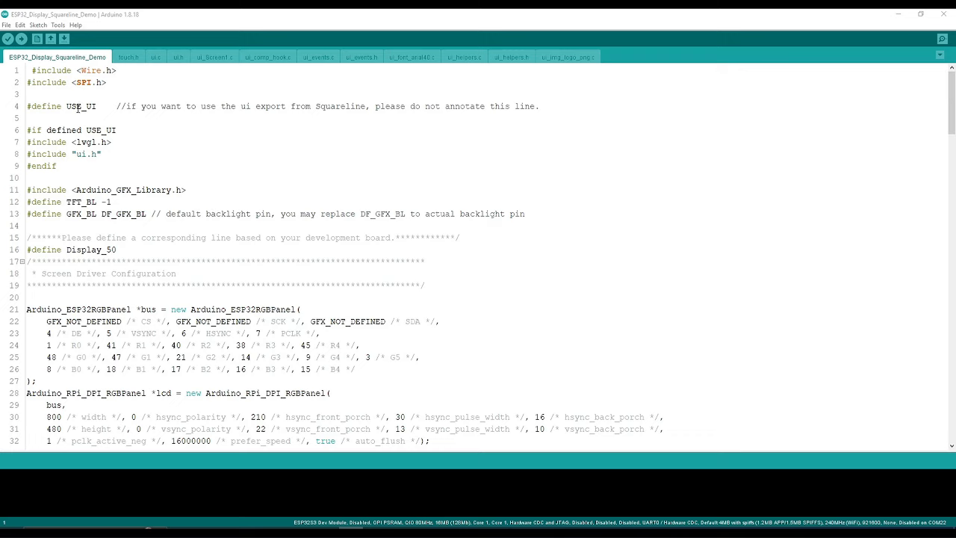
- Examine the display driver, LVGL and setup code in the main sketch, and the touch controller definitions in touch.h
scroll(11, 271, "down", 3)
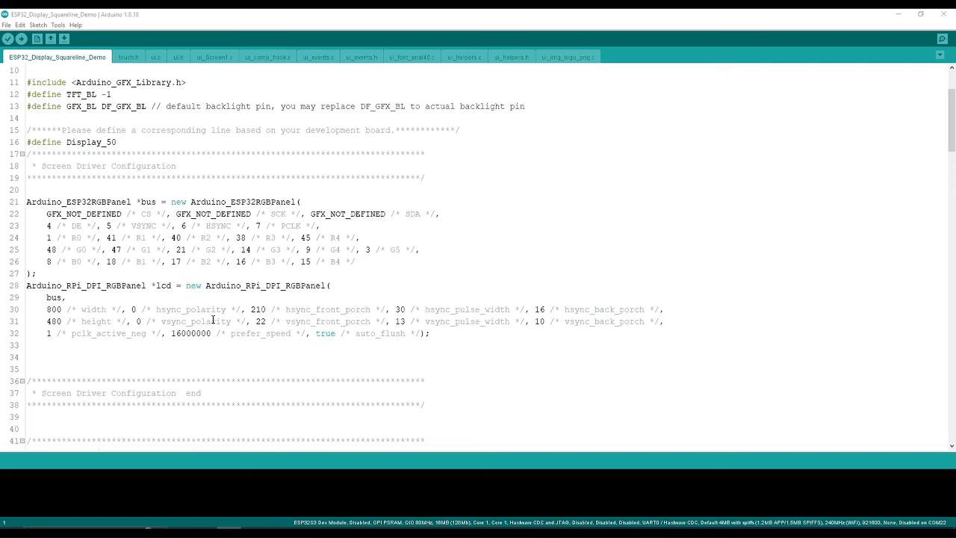
scroll(213, 319, "down", 12)
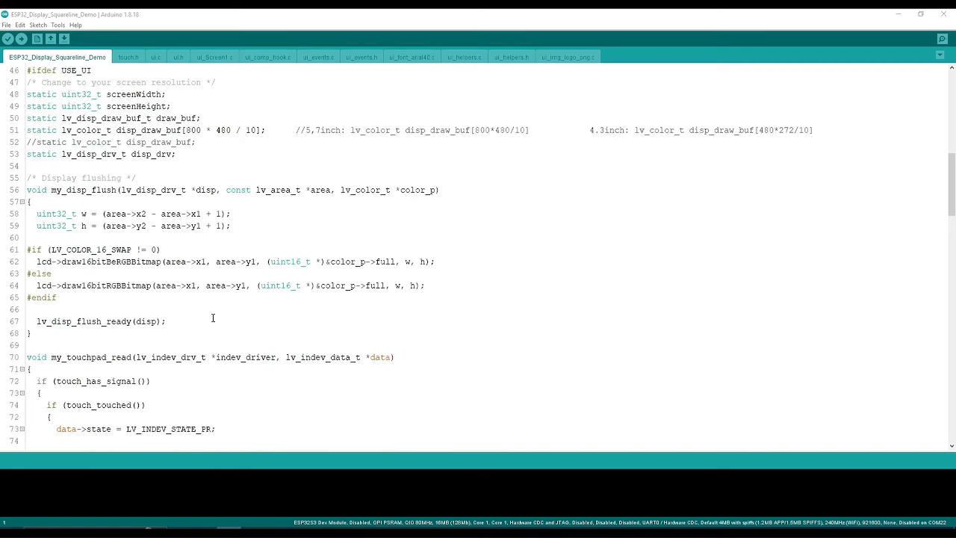
scroll(213, 318, "down", 19)
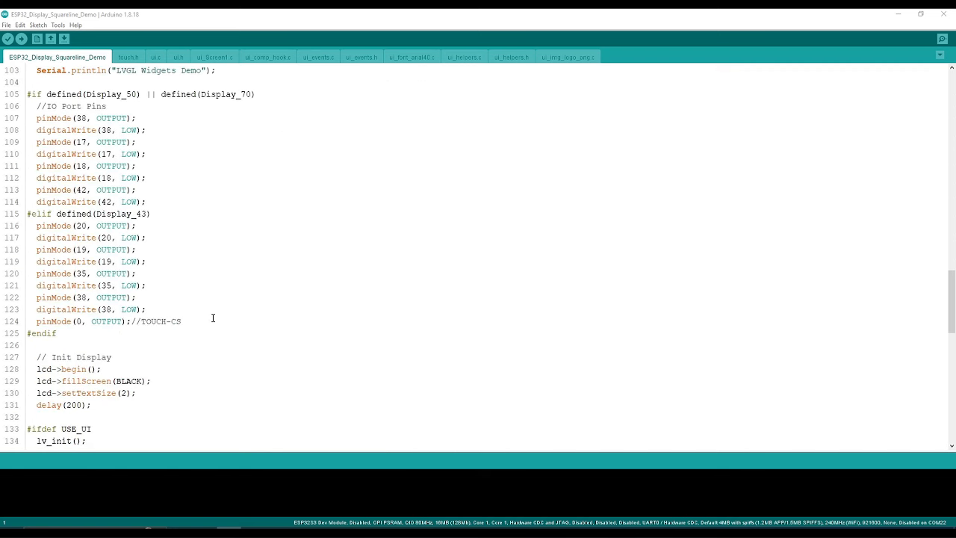
scroll(213, 318, "down", 12)
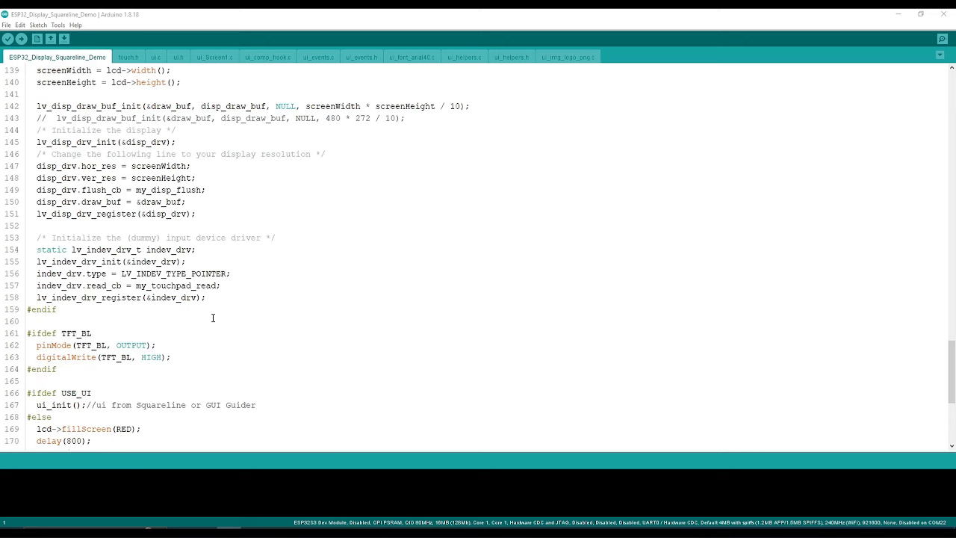
scroll(213, 318, "up", 11)
scroll(75, 300, "down", 5)
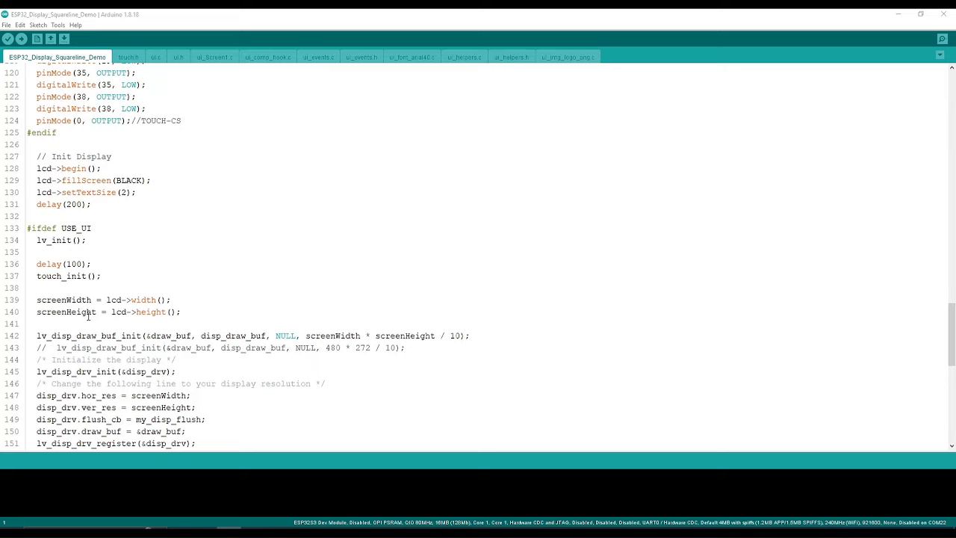
left_click(127, 57)
scroll(177, 274, "down", 6)
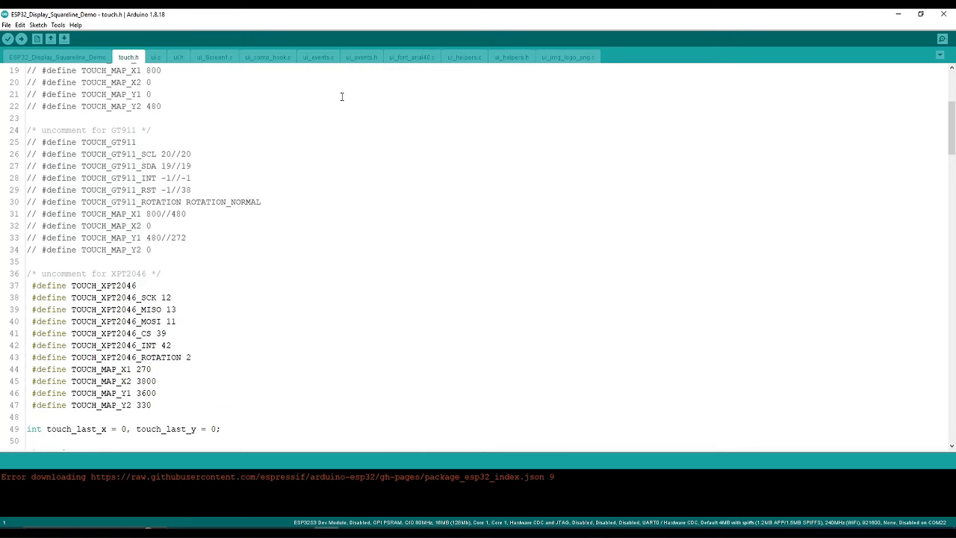
- Copy the button_on and button_off functions from ui_events.c into the main sketch above setup(), and add a blank line at the start of setup()
left_click(326, 60)
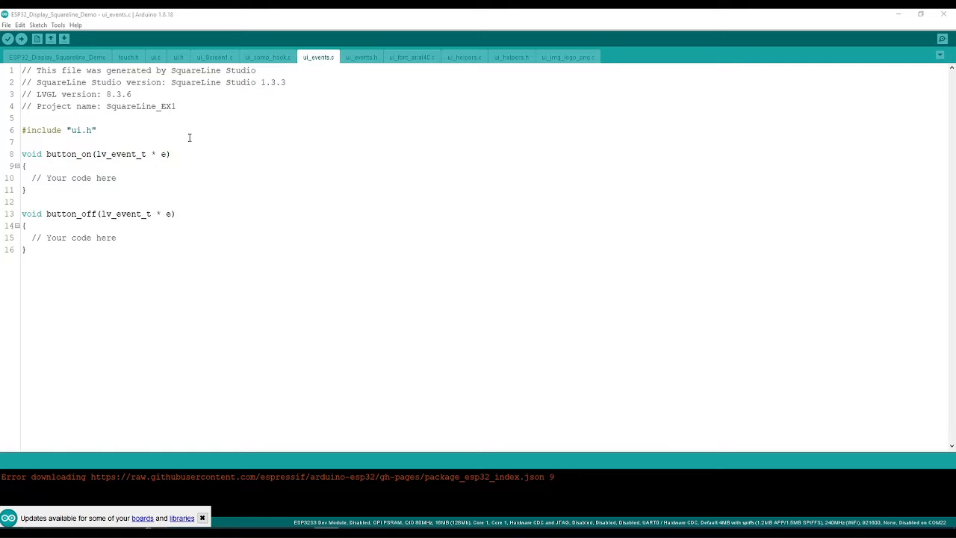
left_click_drag(68, 274, 22, 154)
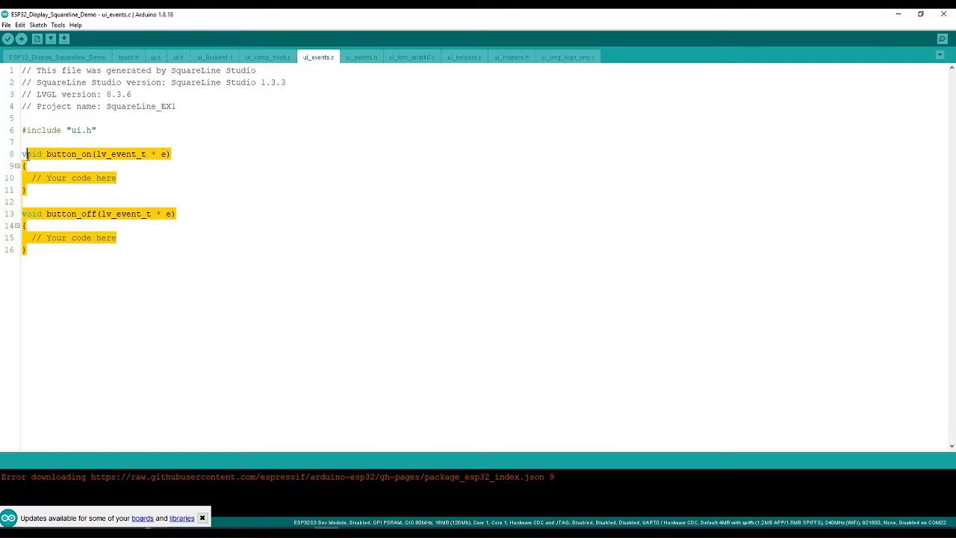
right_click(45, 158)
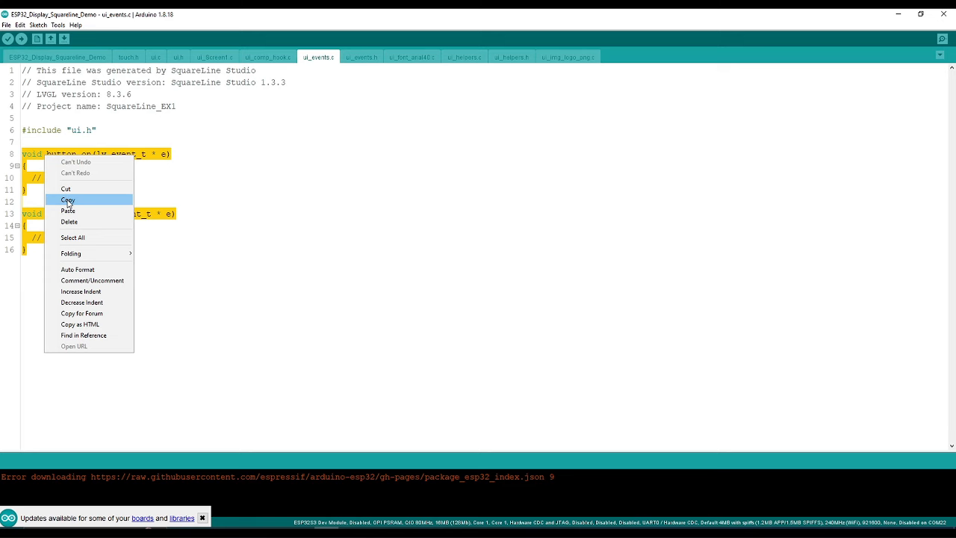
left_click(68, 200)
left_click(60, 58)
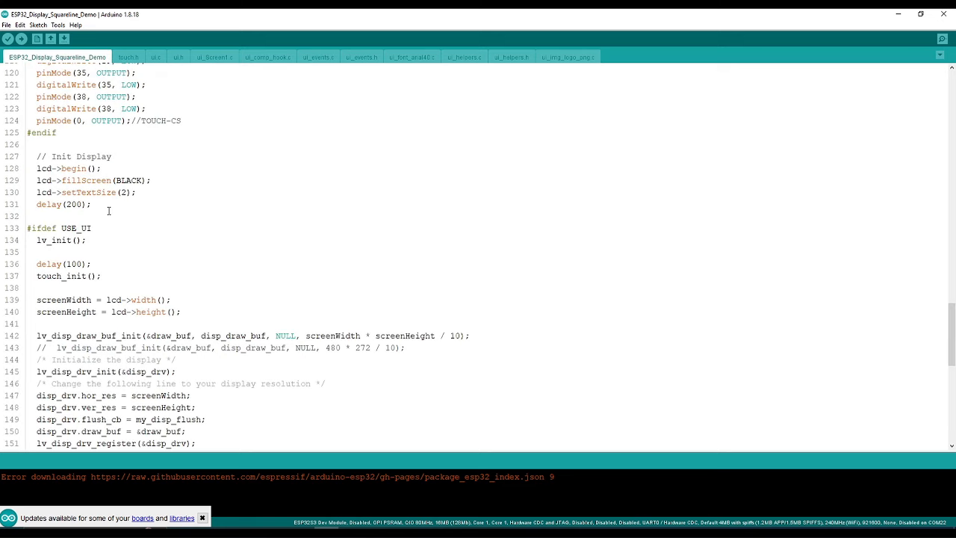
scroll(109, 212, "up", 10)
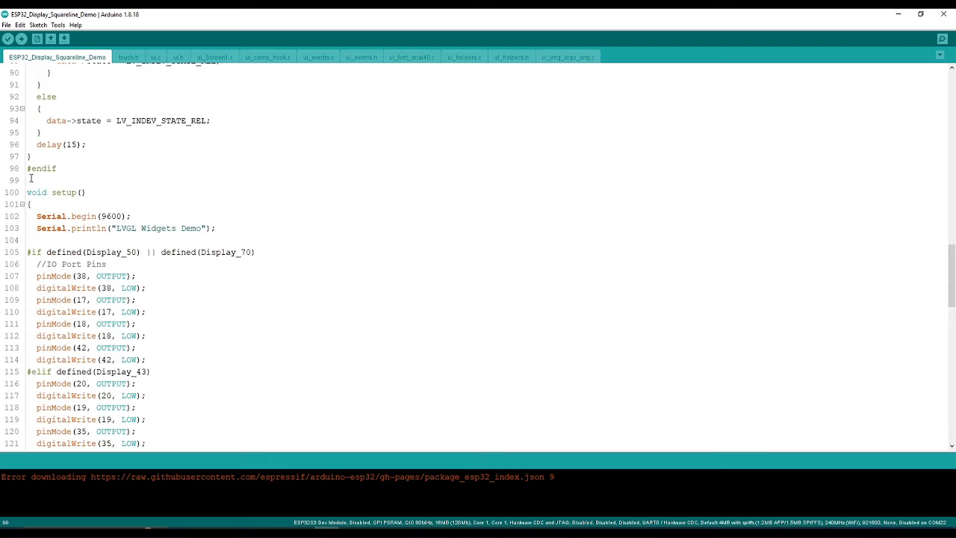
key("Return")
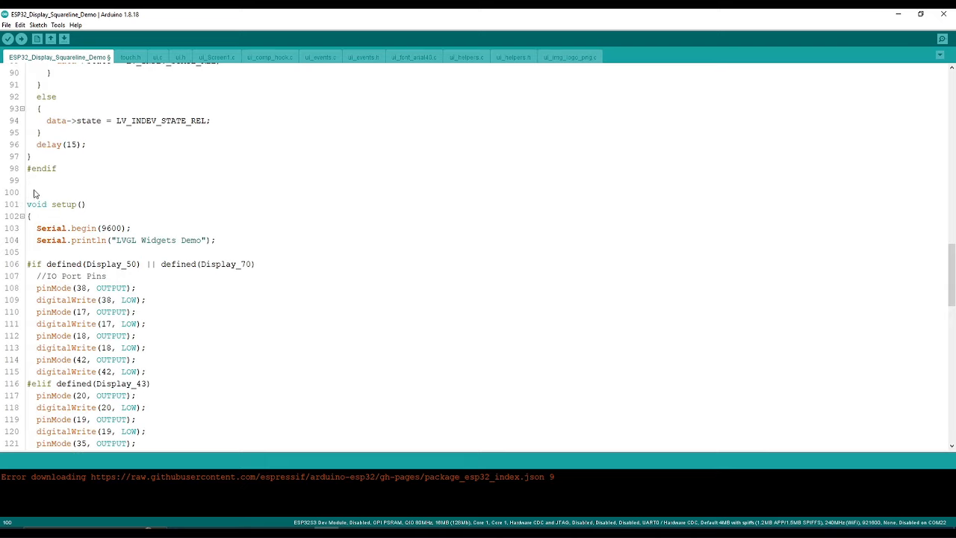
right_click(34, 194)
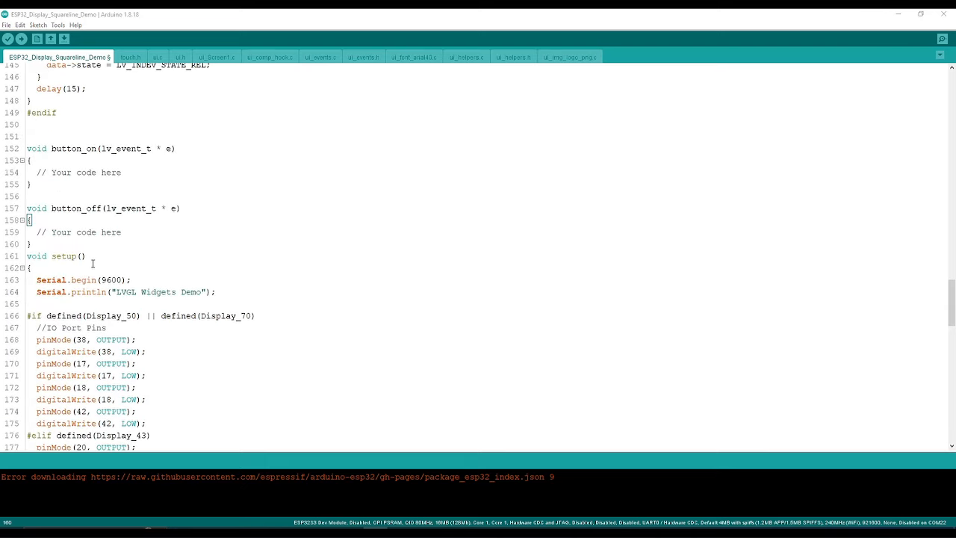
key("Return")
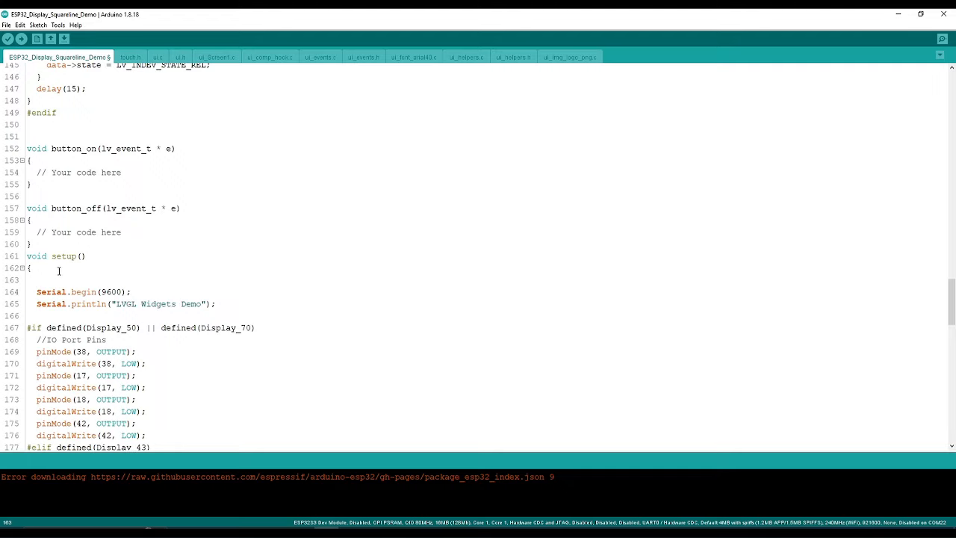
- Comment out the ui.h include and the button_on and button_off functions in ui_events.c
left_click(326, 60)
left_click(85, 280)
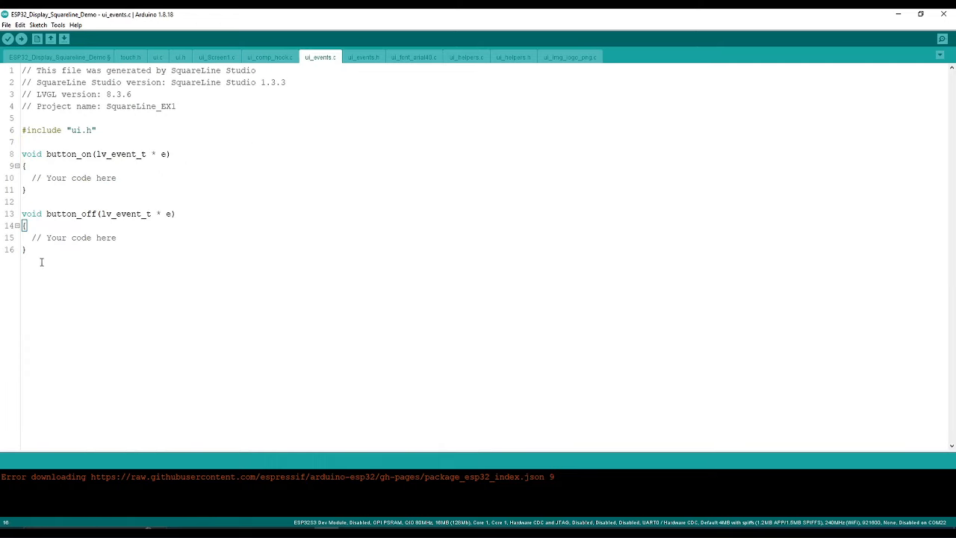
left_click_drag(41, 262, 26, 118)
right_click(44, 155)
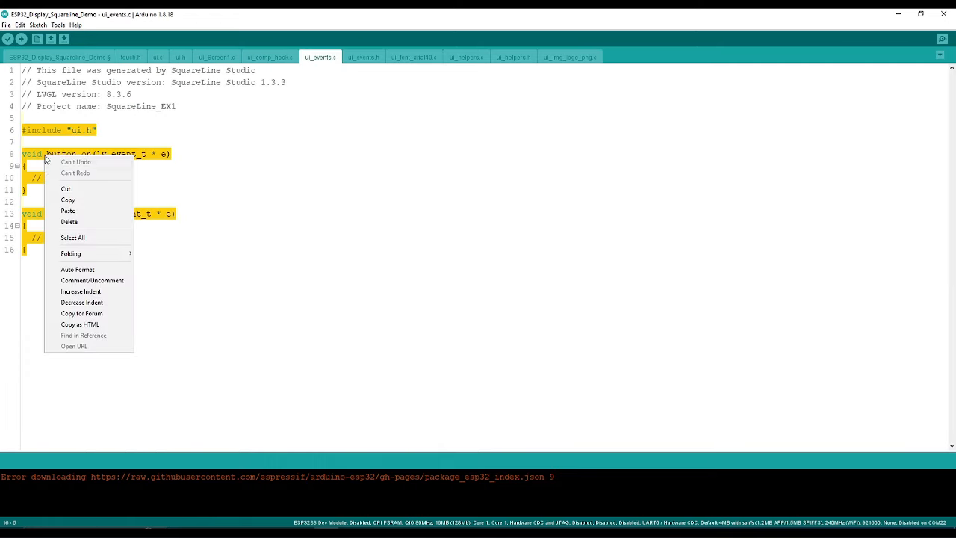
left_click(75, 280)
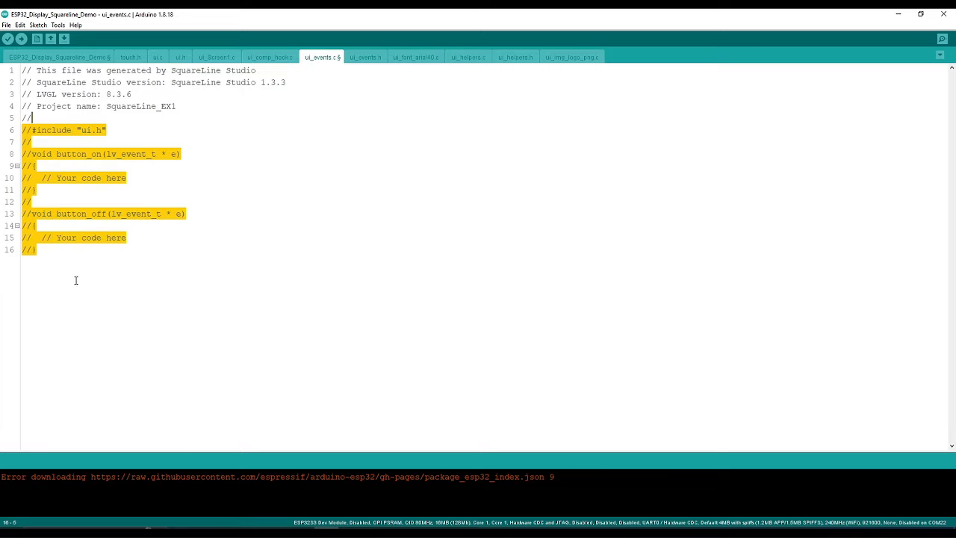
- Return to the main sketch's button functions and open hmi_output.ino from the HMI_OUTPUT folder in LVGL Demo
left_click(298, 280)
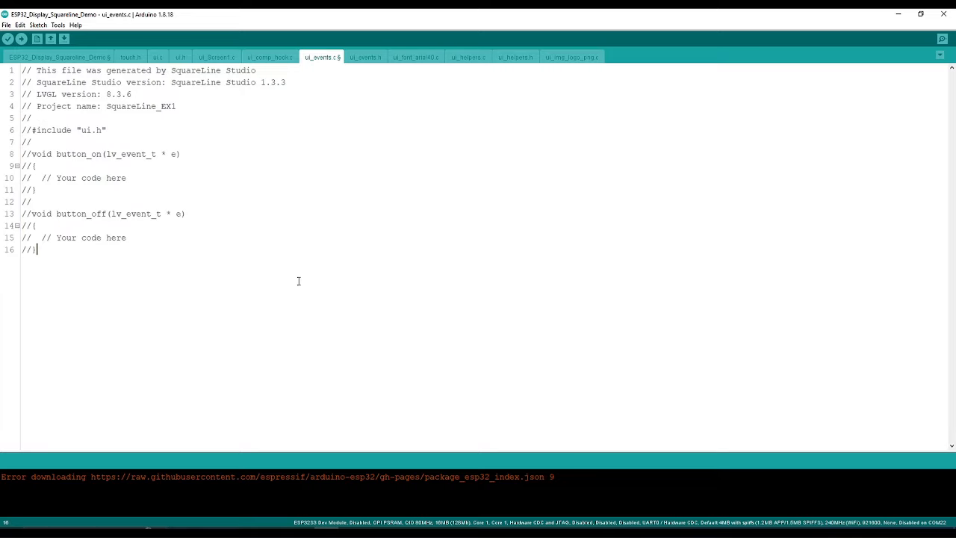
left_click(73, 58)
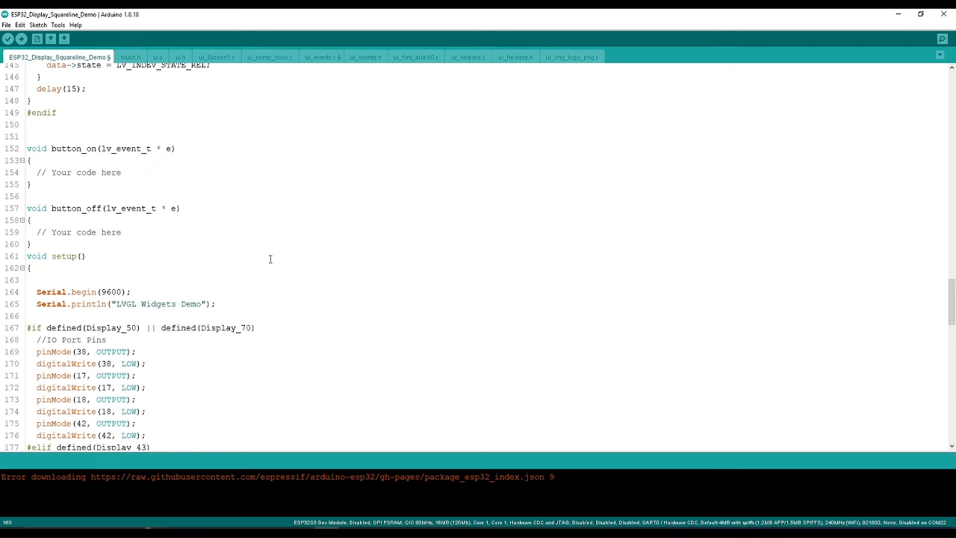
scroll(415, 311, "up", 1)
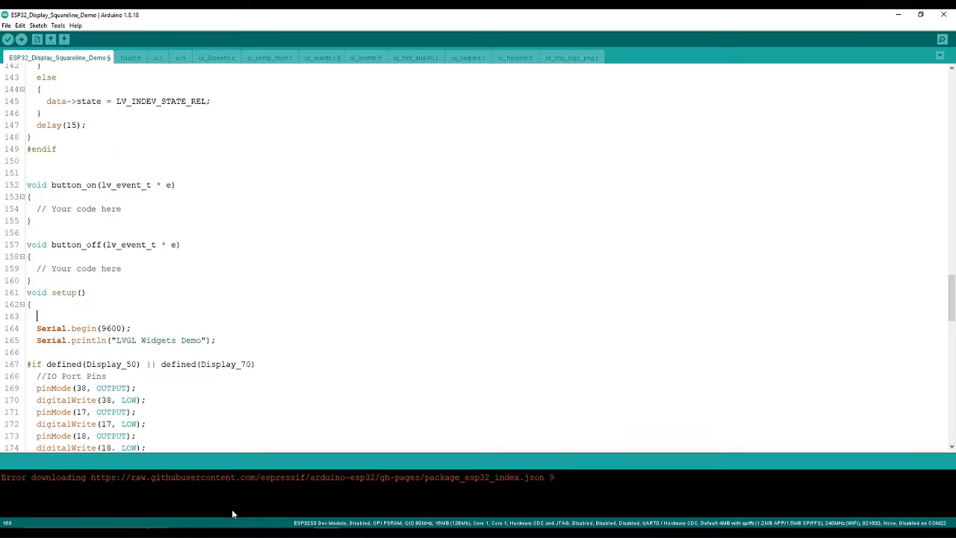
left_click(203, 532)
left_click(122, 508)
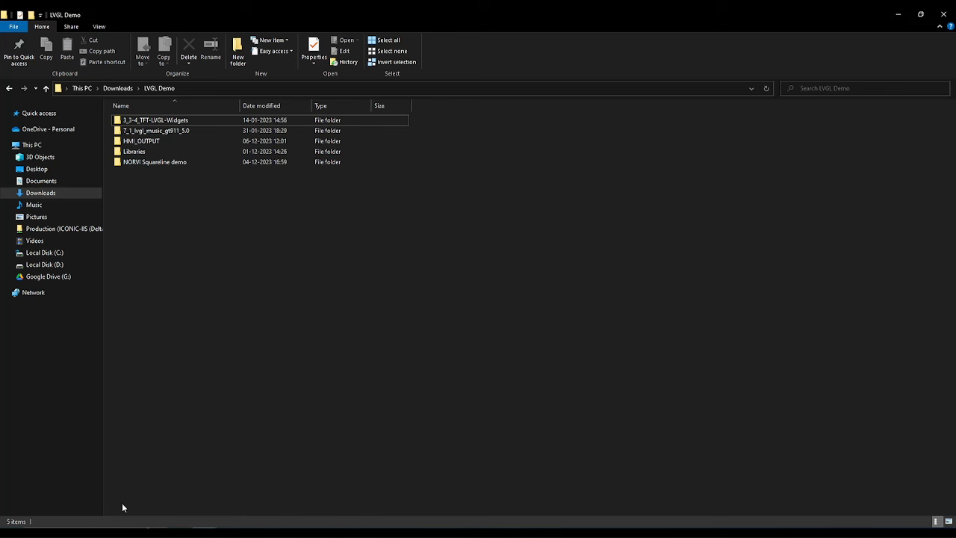
double_click(176, 141)
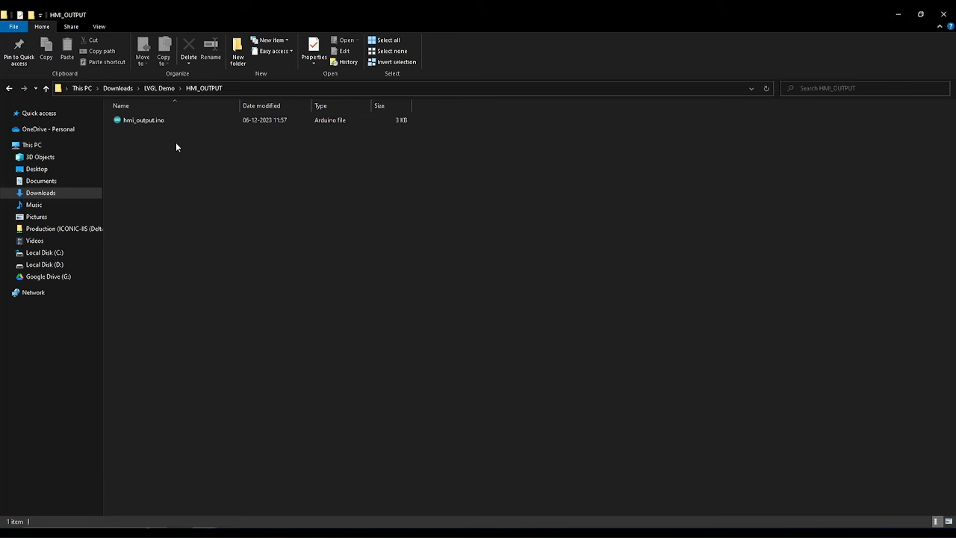
double_click(156, 120)
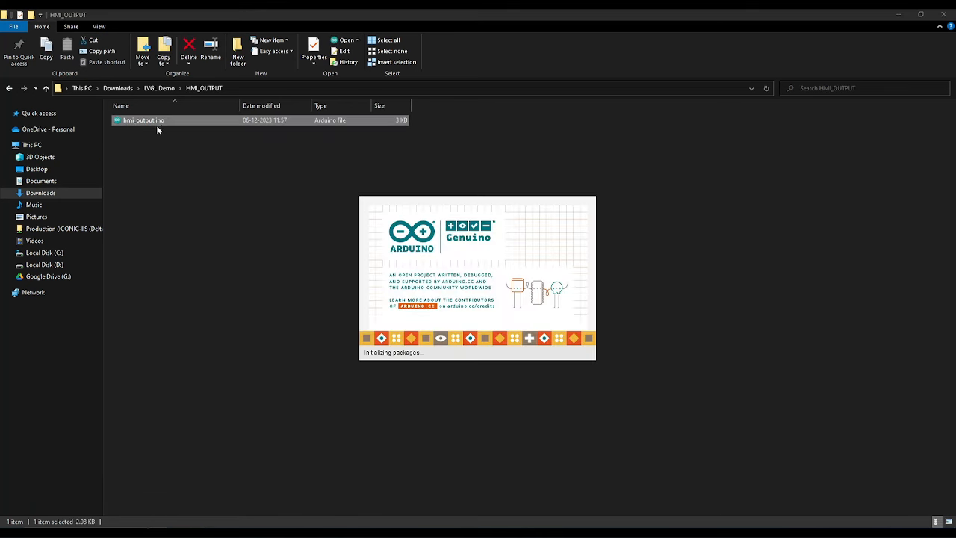
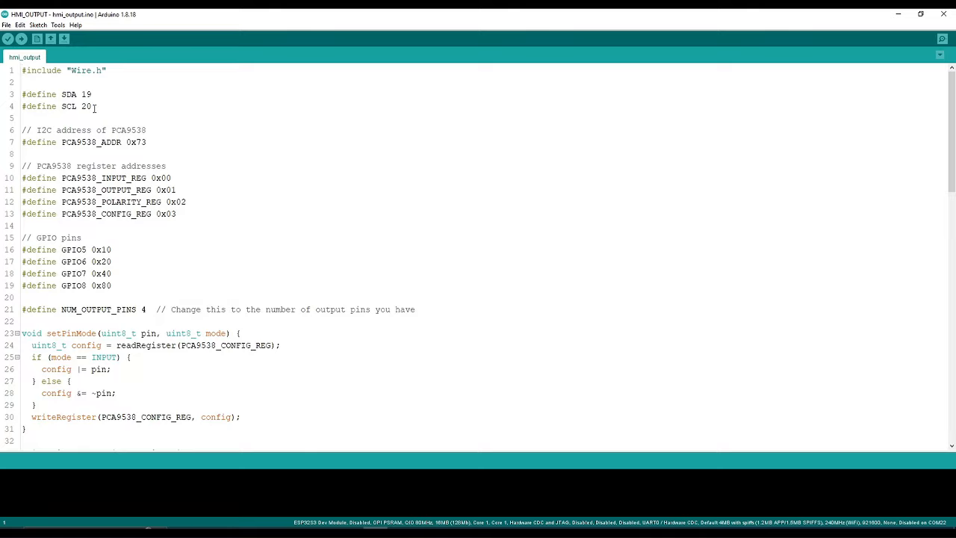
- Review the PCA9538 output code in hmi_output.ino and arrange it side by side with the ESP32_Display_Squareline_Demo sketch
scroll(135, 213, "down", 7)
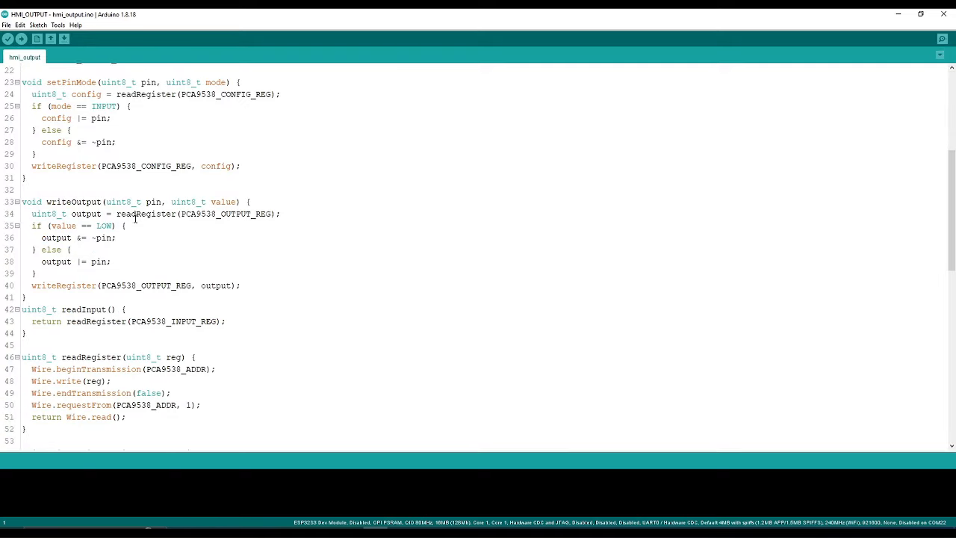
scroll(136, 218, "down", 4)
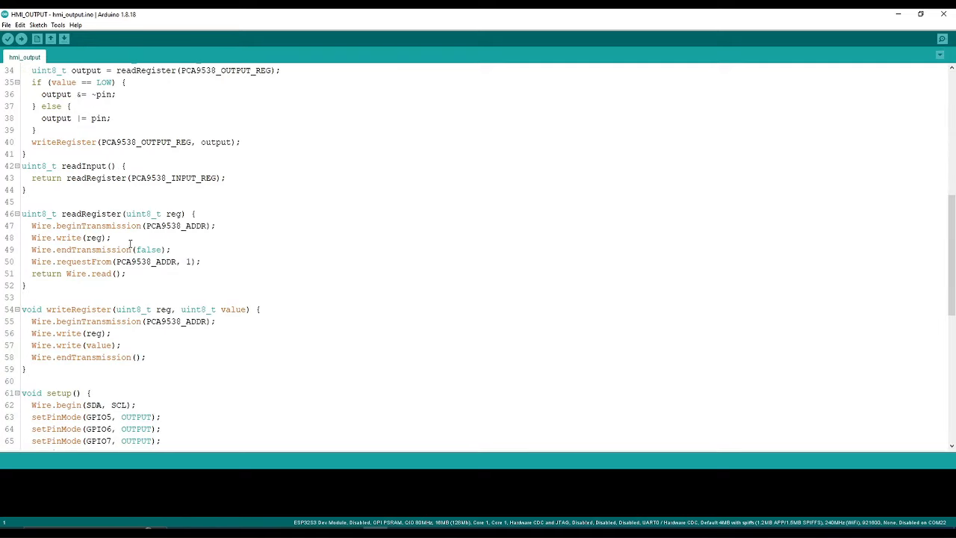
scroll(130, 244, "down", 4)
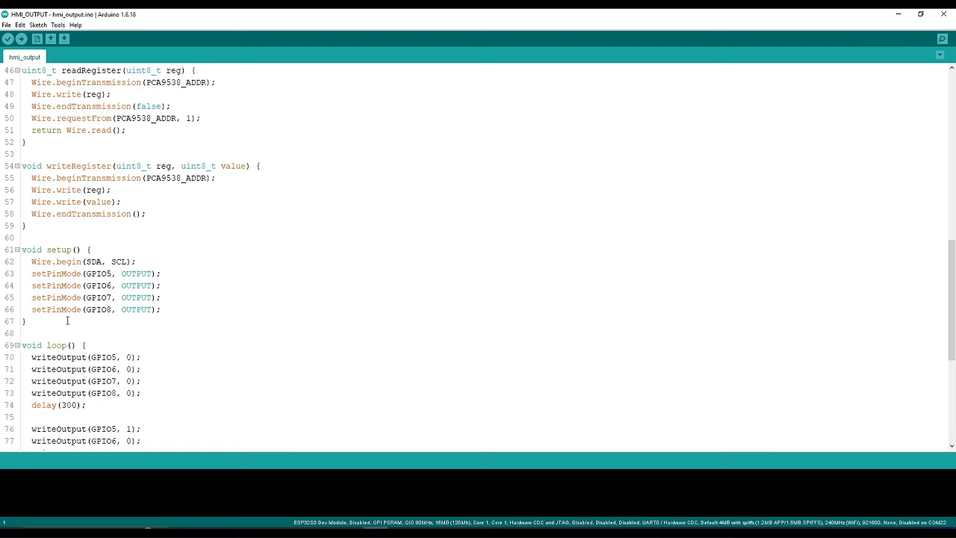
left_click_drag(506, 12, 2, 11)
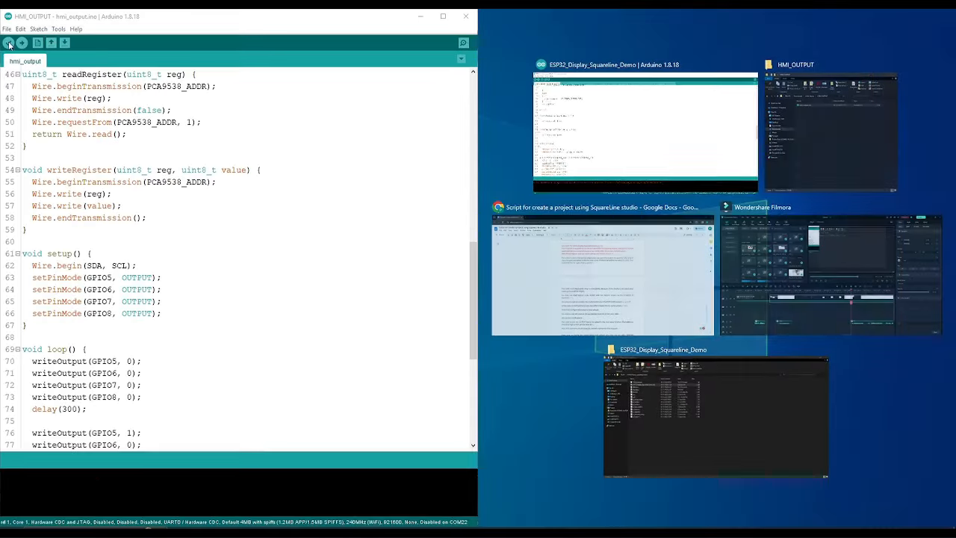
left_click(643, 108)
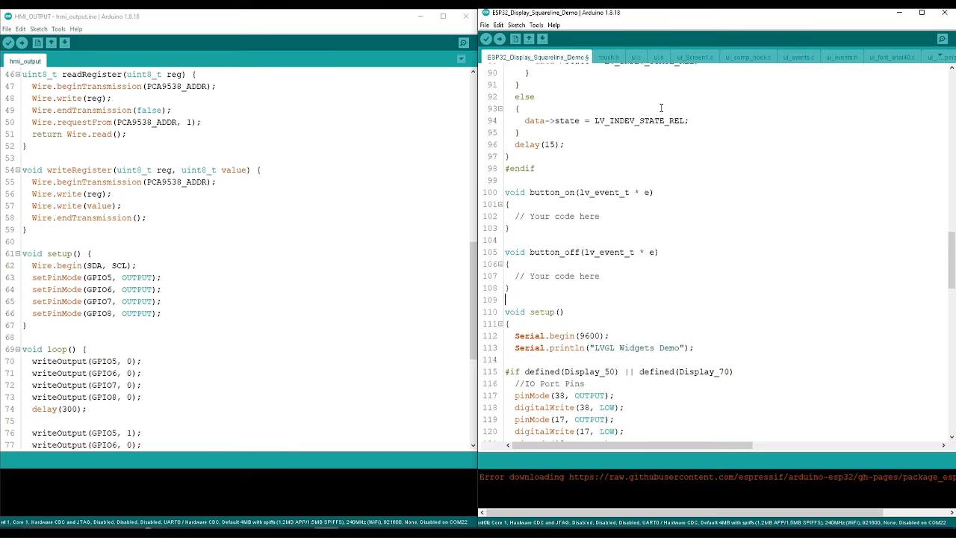
- Copy the SDA 19 and SCL 20 defines from hmi_output.ino into the main sketch, directly below the first #endif
scroll(170, 215, "up", 15)
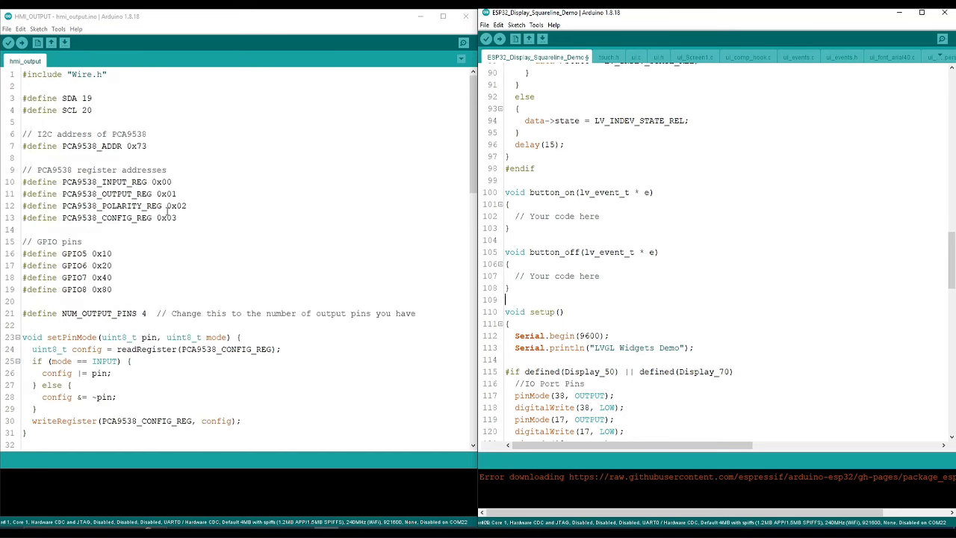
left_click(108, 157)
left_click_drag(25, 94, 92, 113)
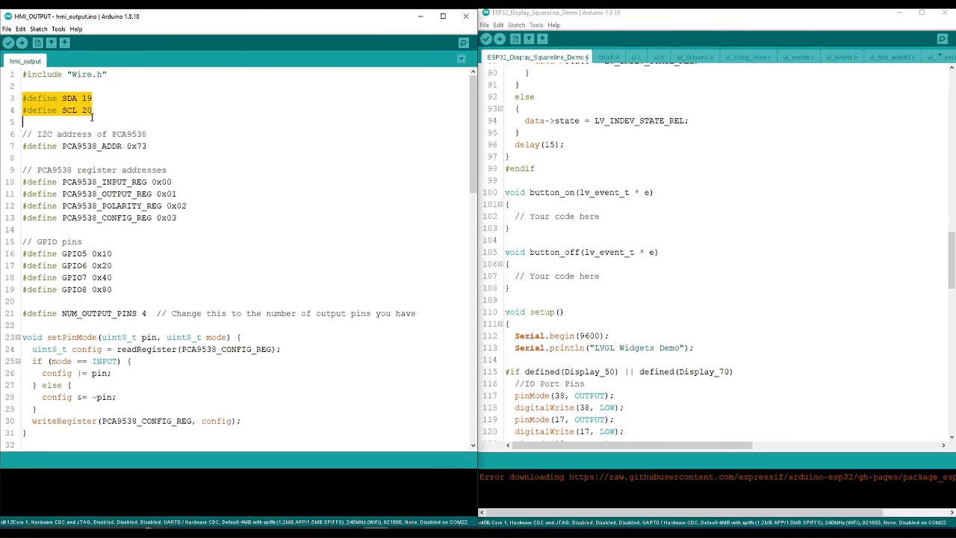
right_click(67, 108)
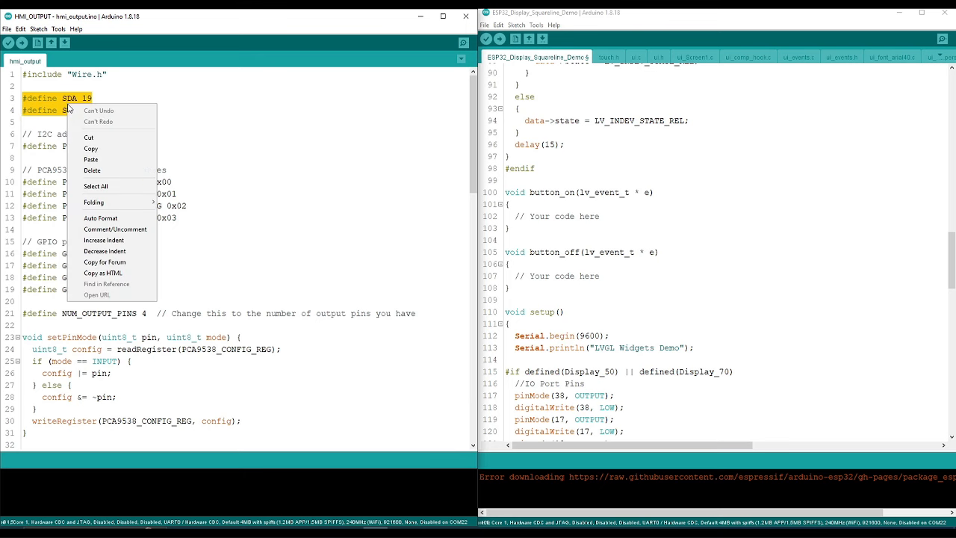
left_click(90, 149)
scroll(523, 166, "up", 20)
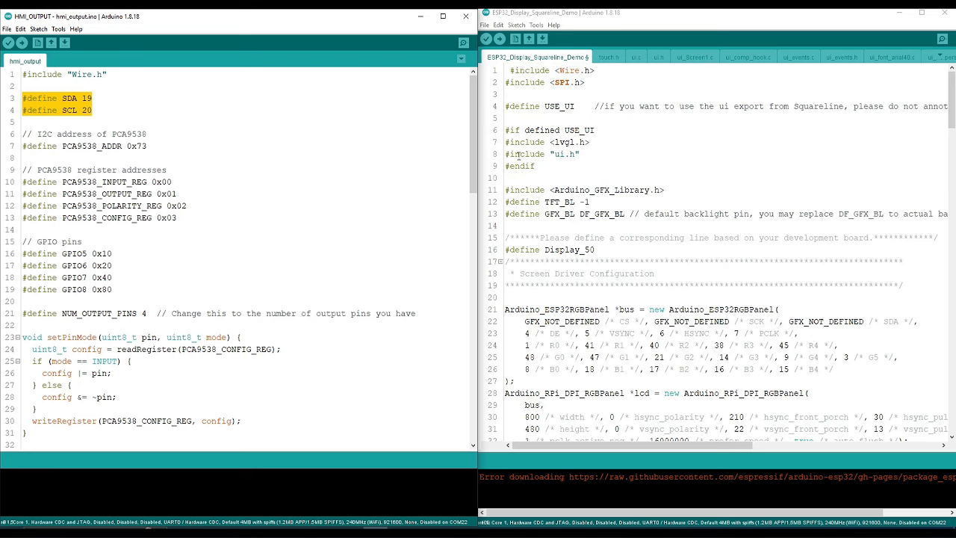
left_click(508, 178)
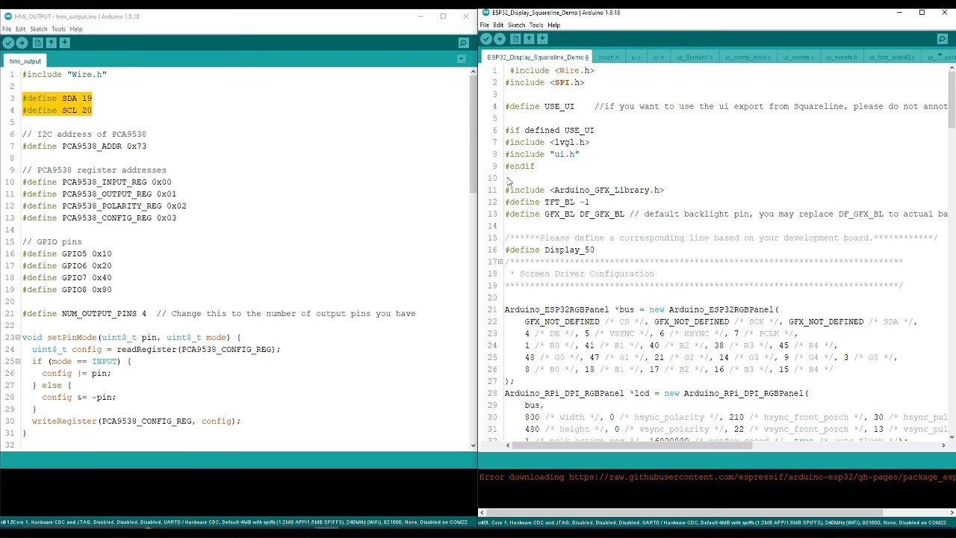
right_click(508, 179)
left_click(529, 229)
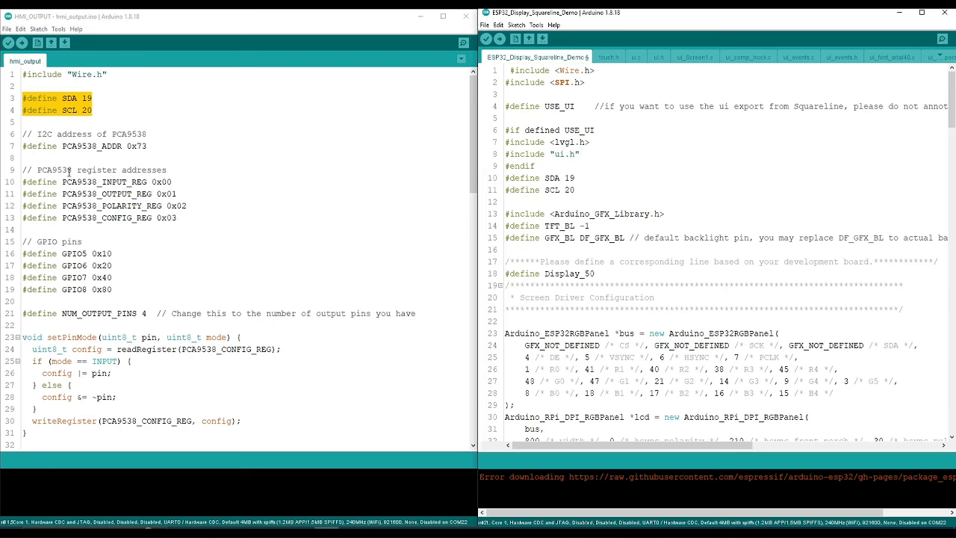
- Copy the PCA9538 address and register defines from hmi_output.ino into the main sketch below the Display_50 define
left_click_drag(23, 146, 175, 224)
right_click(146, 203)
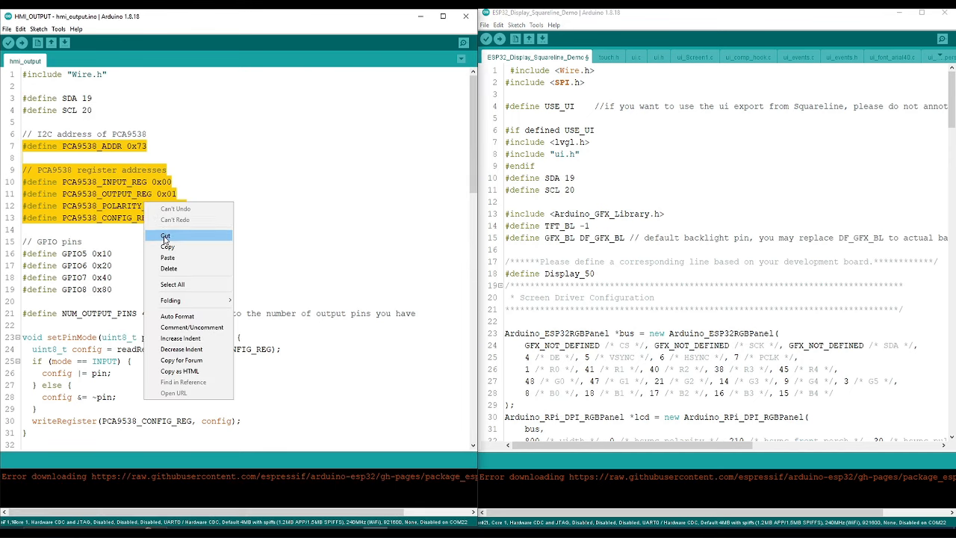
left_click(168, 247)
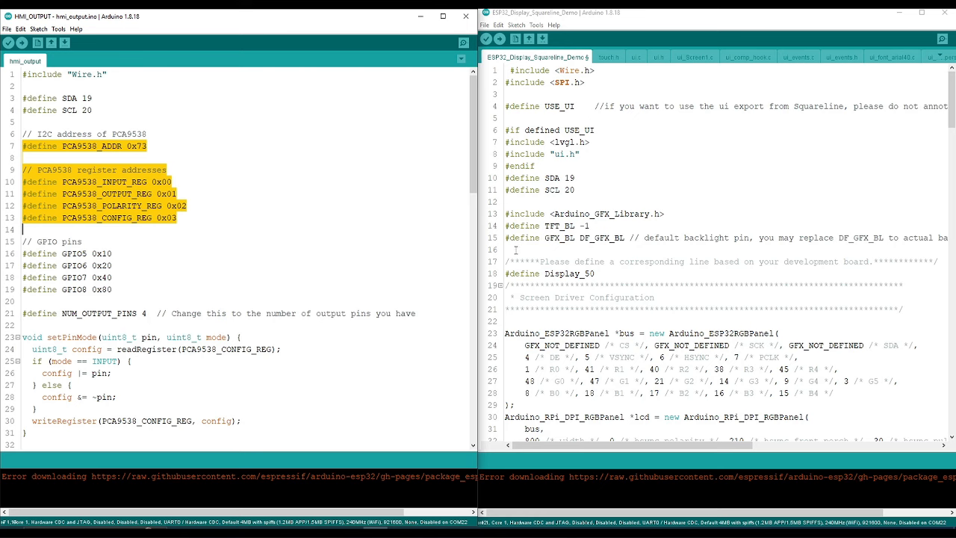
left_click(598, 273)
key("Return")
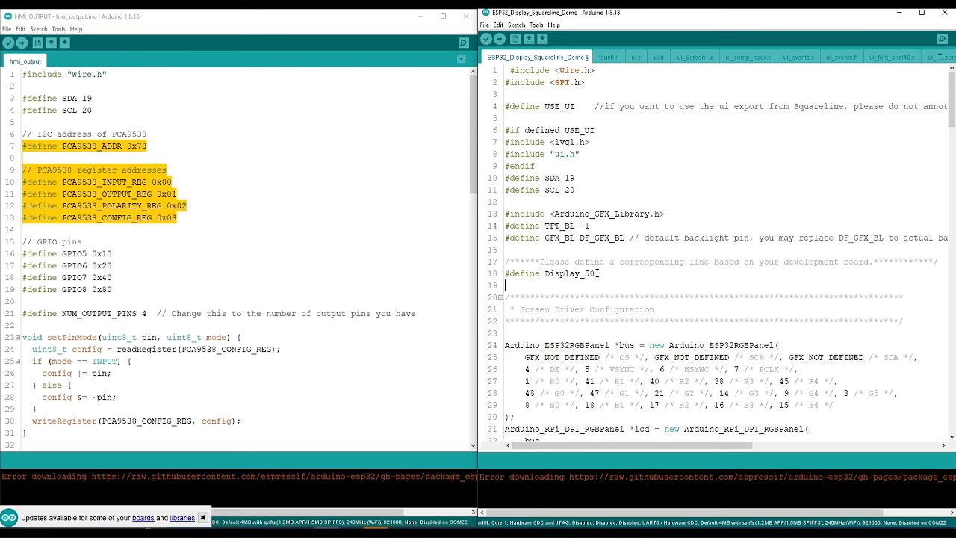
right_click(516, 288)
left_click(543, 345)
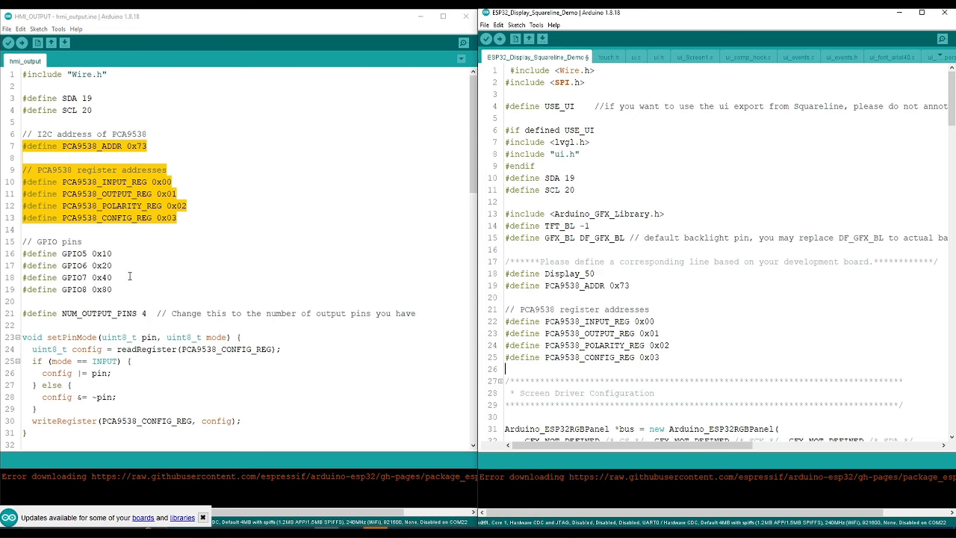
- Copy the GPIO5 to GPIO8 and NUM_OUTPUT_PINS 4 defines from hmi_output.ino into the main sketch below PCA9538_CONFIG_REG
left_click_drag(23, 255, 120, 300)
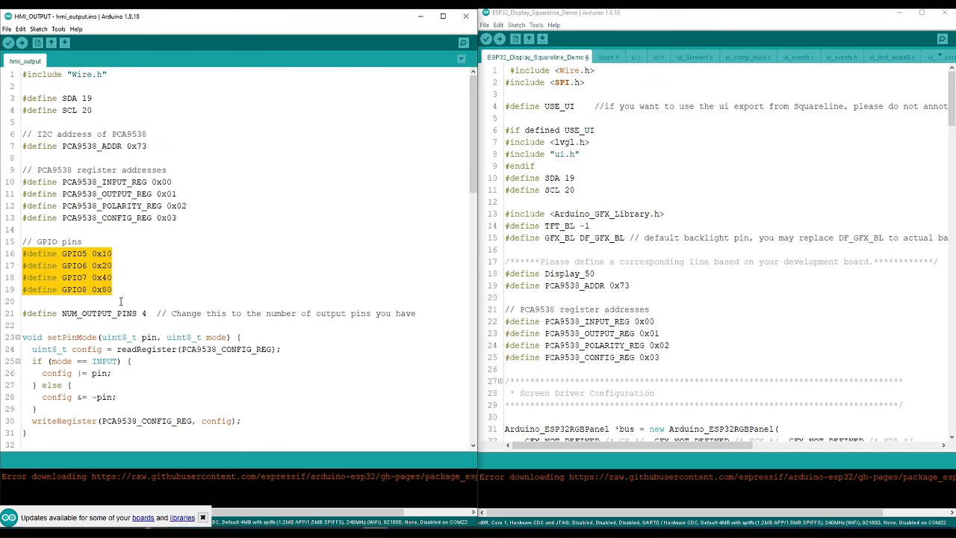
right_click(93, 277)
left_click(112, 288)
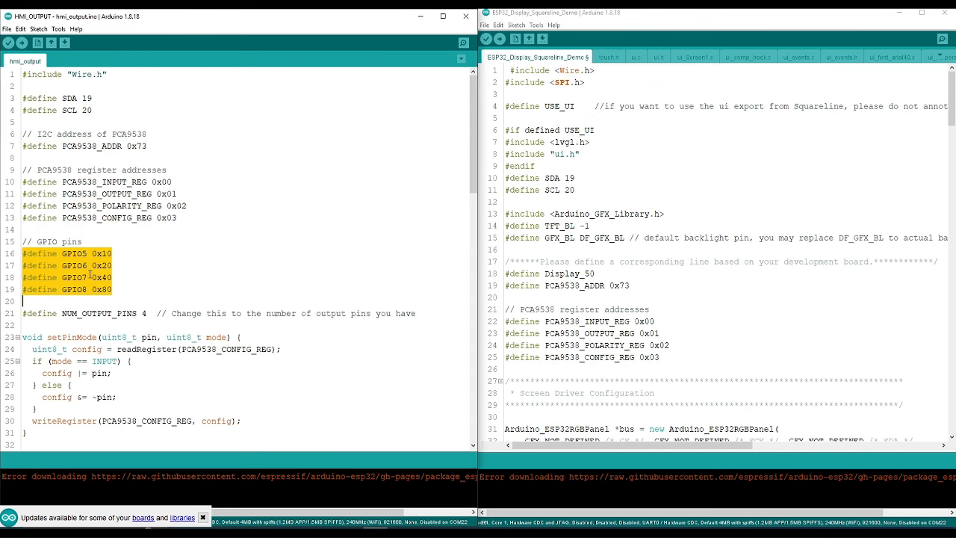
left_click(23, 254)
left_click_drag(23, 254, 150, 313)
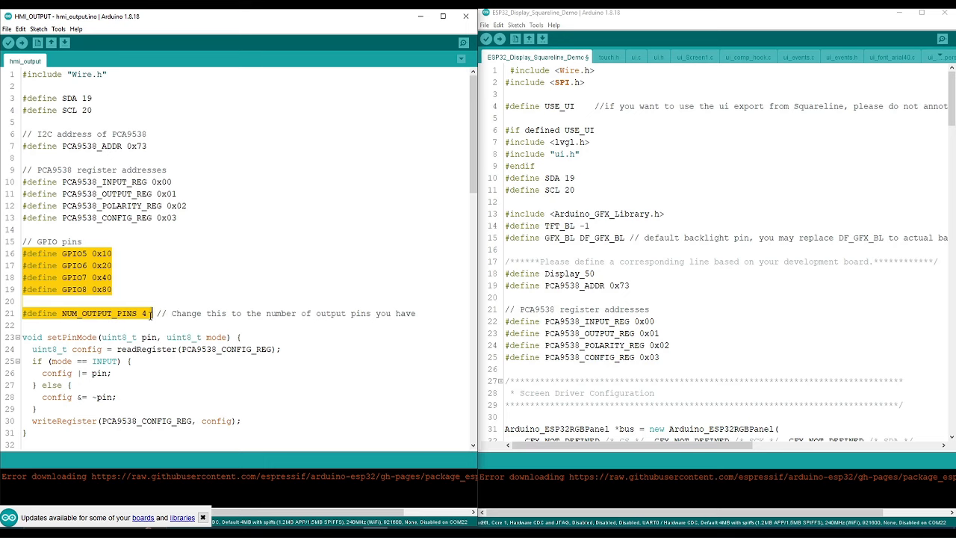
right_click(86, 269)
left_click(104, 313)
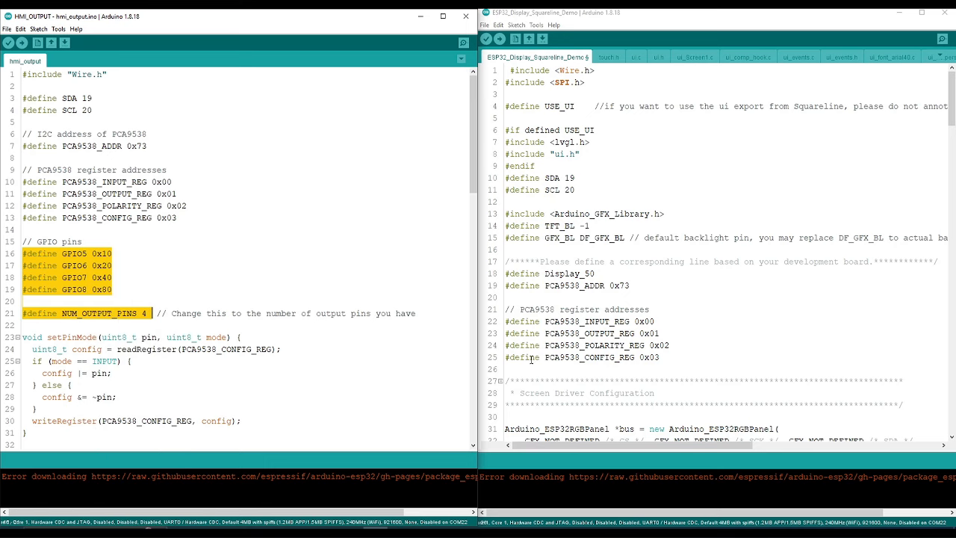
left_click(531, 367)
right_click(527, 370)
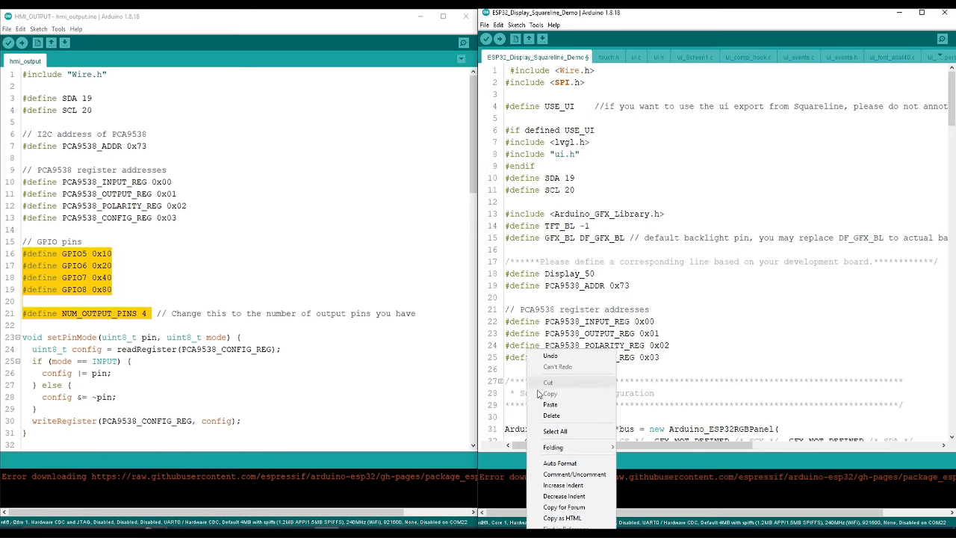
left_click(547, 403)
- Copy the functions from setPinMode through writeRegister in hmi_output.ino into the main sketch above the Arduino_ESP32RGBPanel bus definition
scroll(185, 280, "down", 3)
scroll(185, 280, "down", 2)
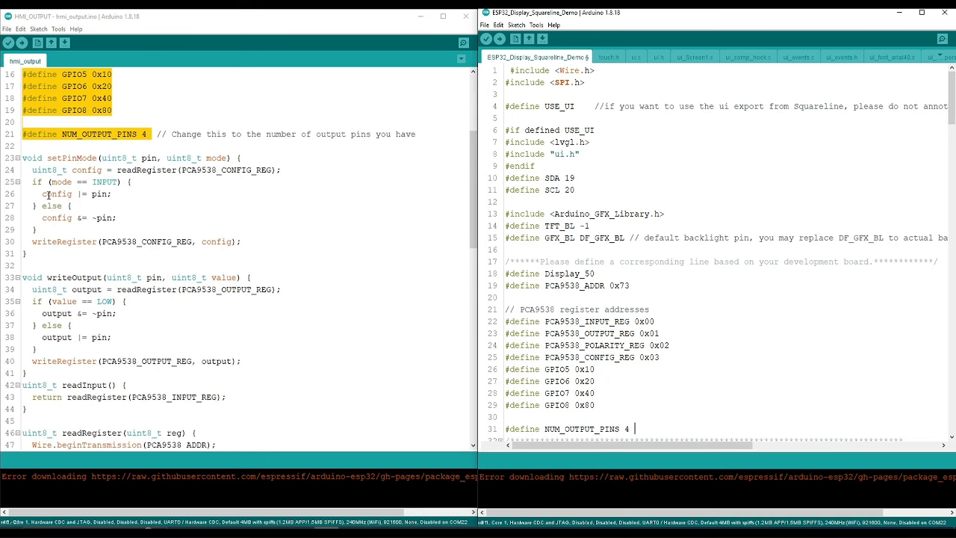
left_click_drag(22, 155, 94, 346)
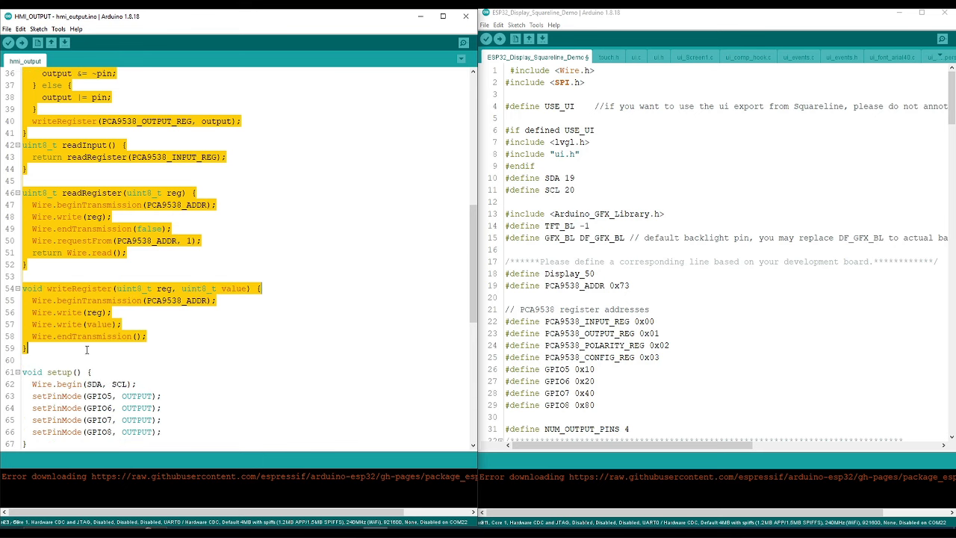
right_click(75, 323)
left_click(88, 364)
scroll(628, 313, "down", 4)
scroll(628, 313, "down", 1)
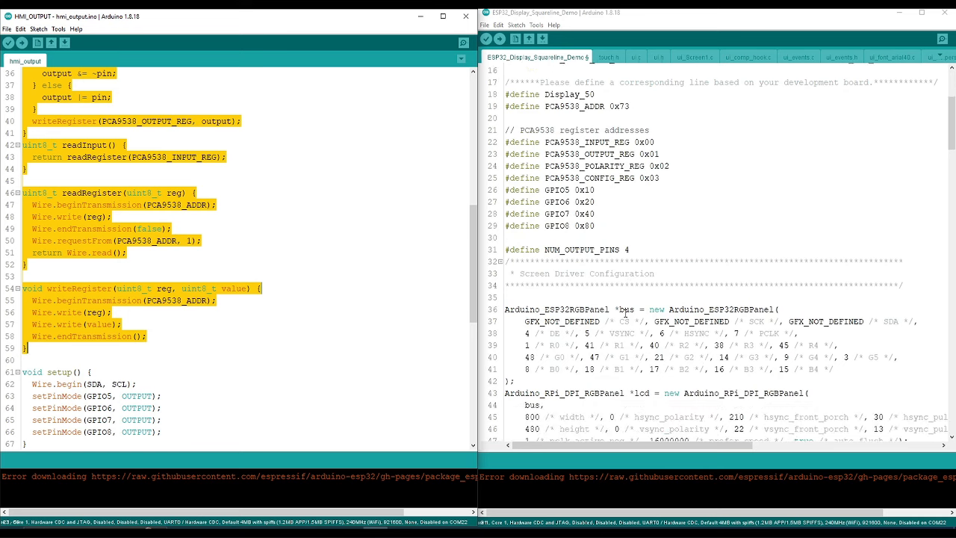
left_click(510, 296)
right_click(509, 297)
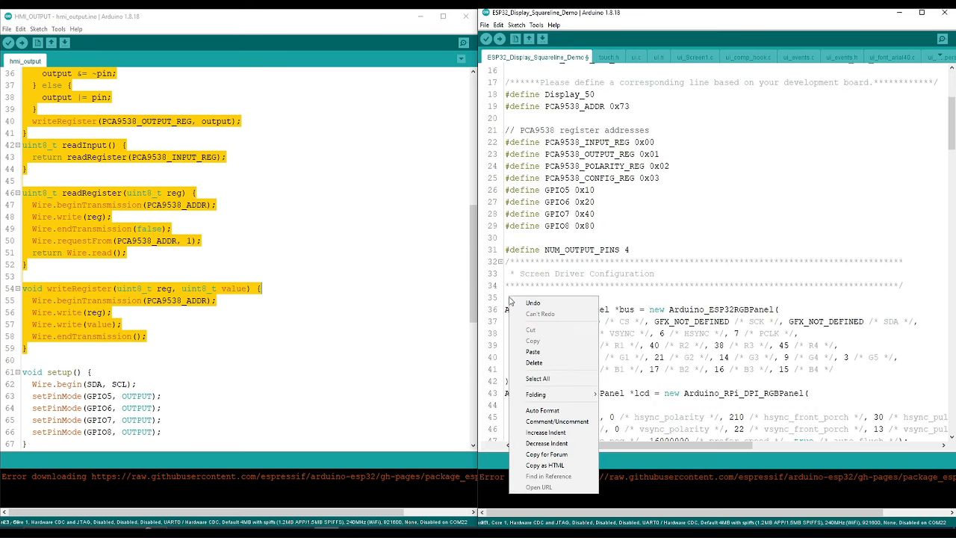
left_click(531, 352)
- Copy the Wire.begin and GPIO5 to GPIO8 setPinMode lines from hmi_output.ino below the "Setup done" print in setup(), aligning the first line's indent
scroll(672, 299, "down", 5)
scroll(241, 350, "down", 4)
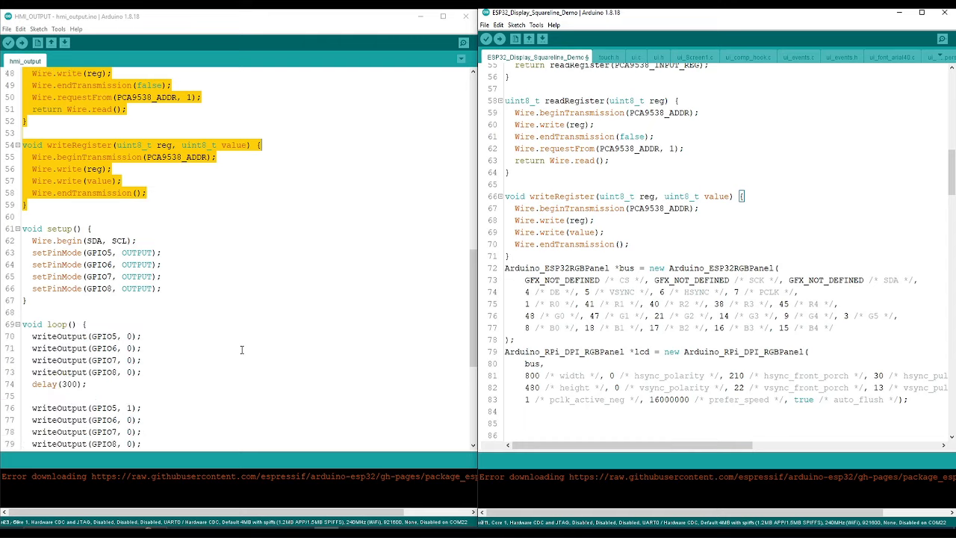
scroll(564, 340, "down", 11)
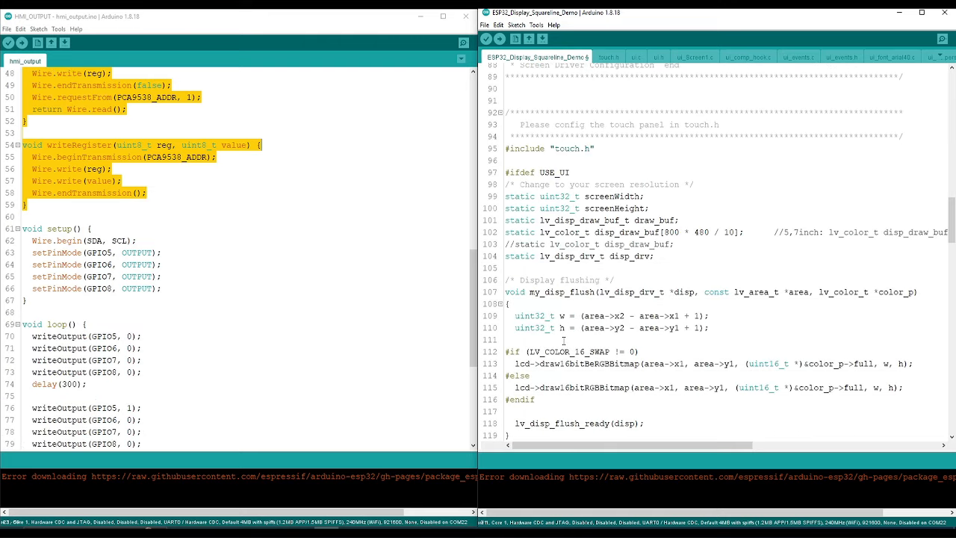
left_click(75, 231)
left_click_drag(27, 240, 160, 291)
right_click(87, 275)
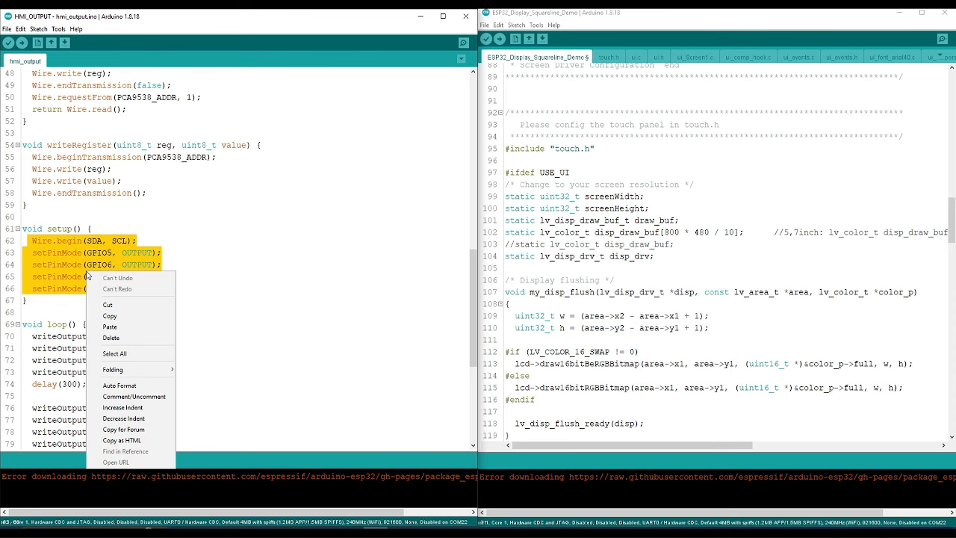
left_click(104, 317)
scroll(626, 259, "down", 6)
scroll(626, 260, "down", 12)
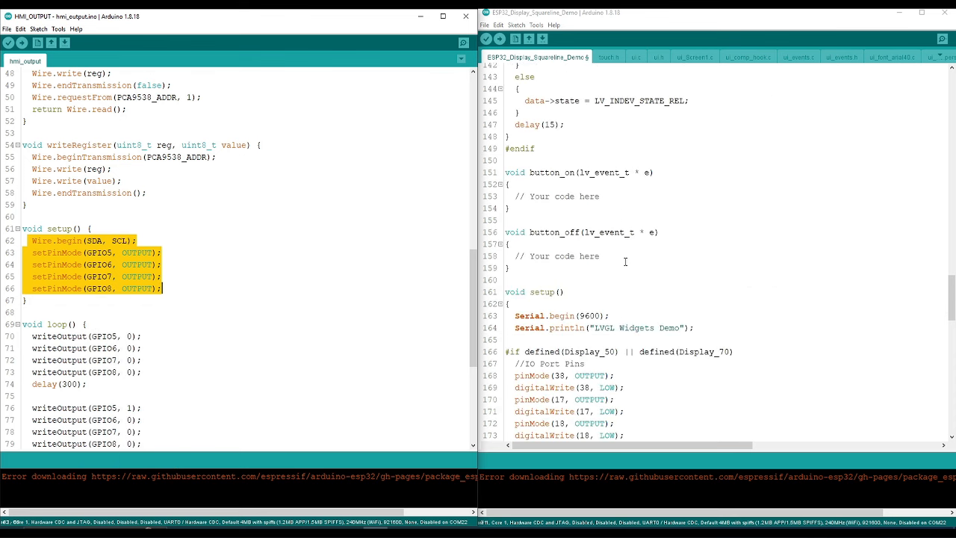
scroll(625, 262, "down", 5)
scroll(515, 258, "up", 3)
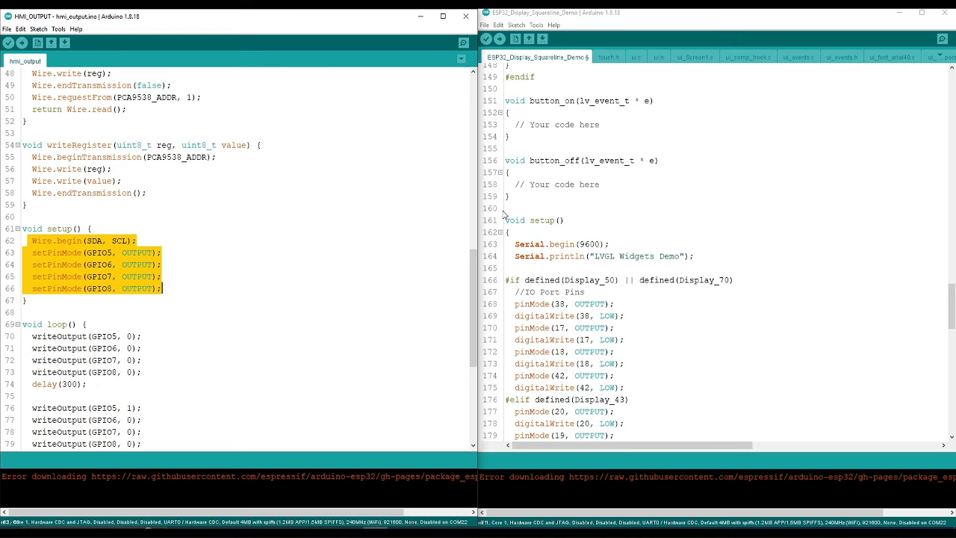
scroll(546, 315, "down", 17)
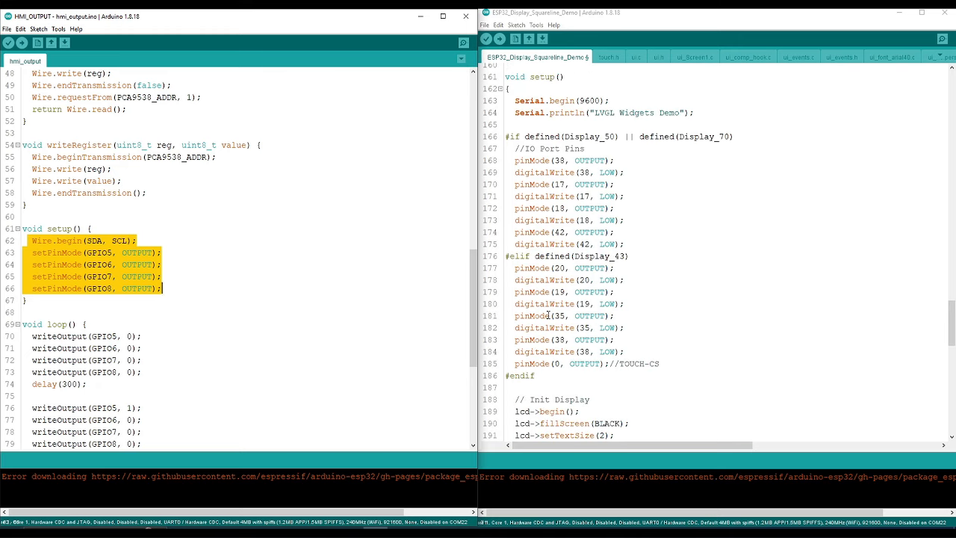
scroll(548, 315, "down", 7)
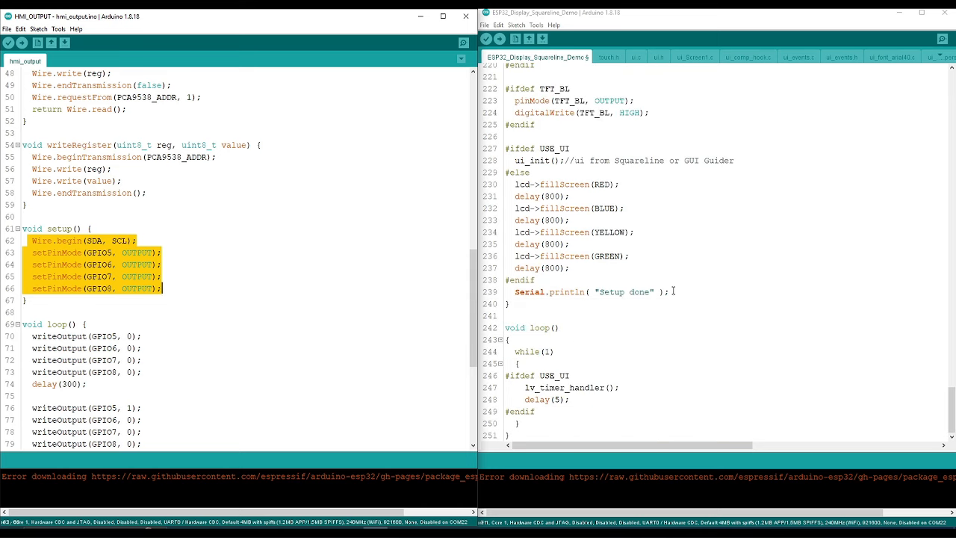
left_click(673, 291)
key("Return")
key("Return")
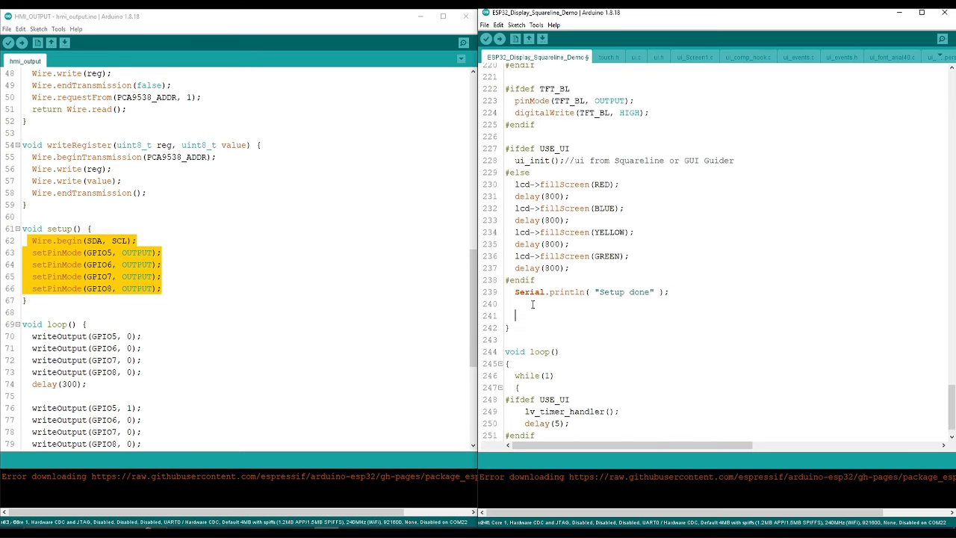
right_click(523, 317)
left_click(543, 365)
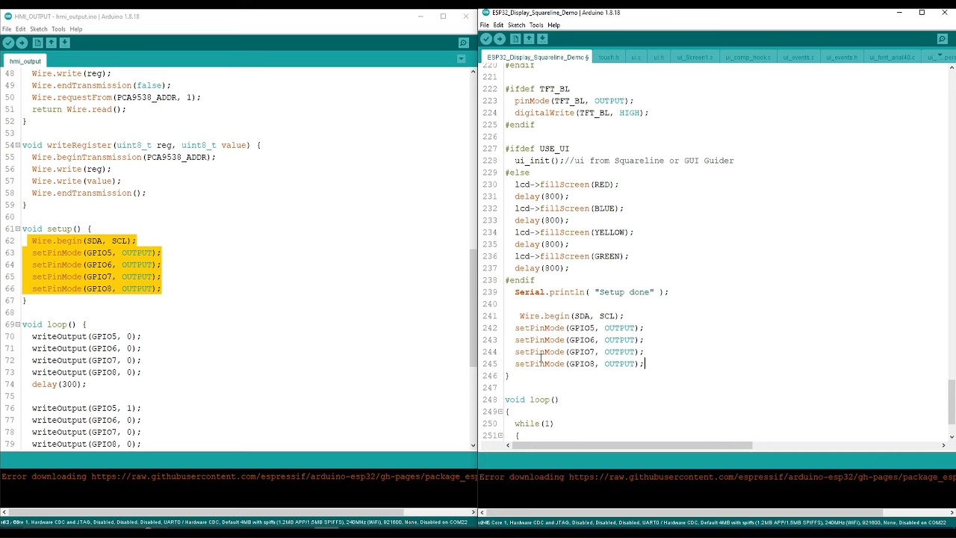
left_click(520, 315)
key("BackSpace")
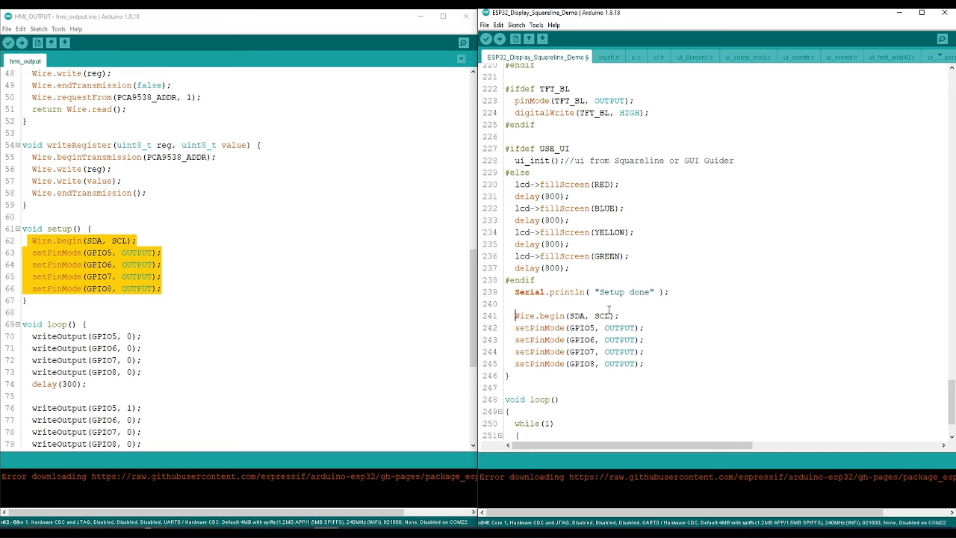
- Replace the placeholder comment in button_on with the first four writeOutput lines, GPIO5 to GPIO8 at 0, copied from loop() in hmi_output.ino
scroll(626, 337, "down", 2)
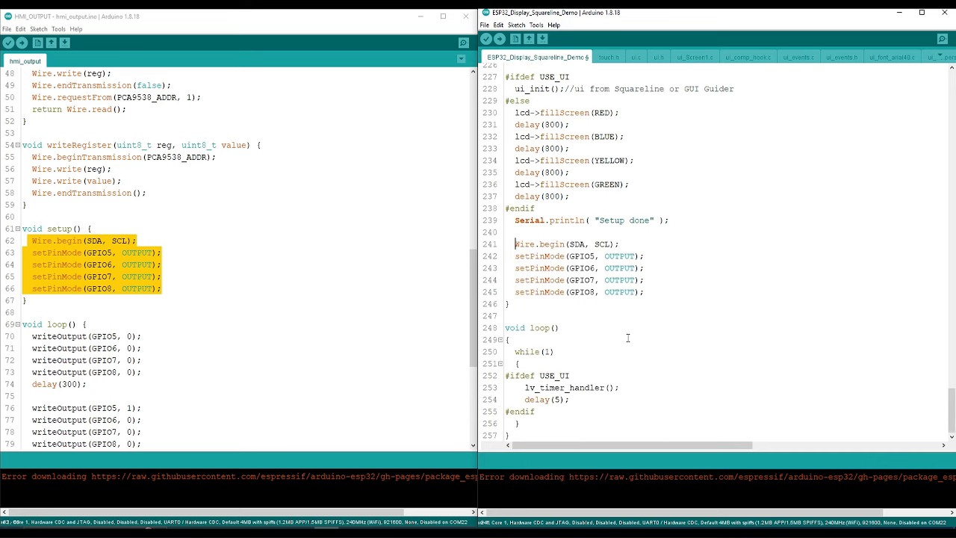
scroll(626, 338, "up", 7)
scroll(626, 338, "up", 20)
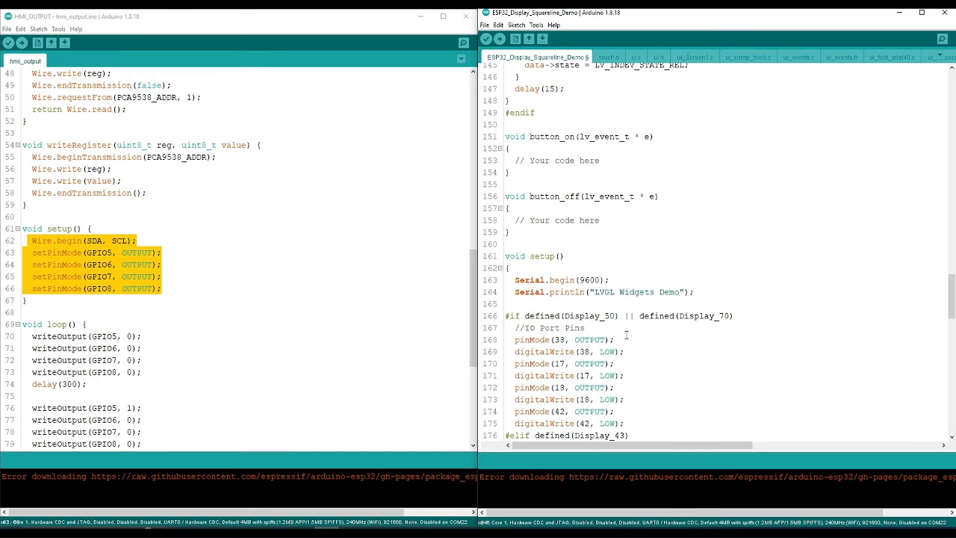
left_click(247, 216)
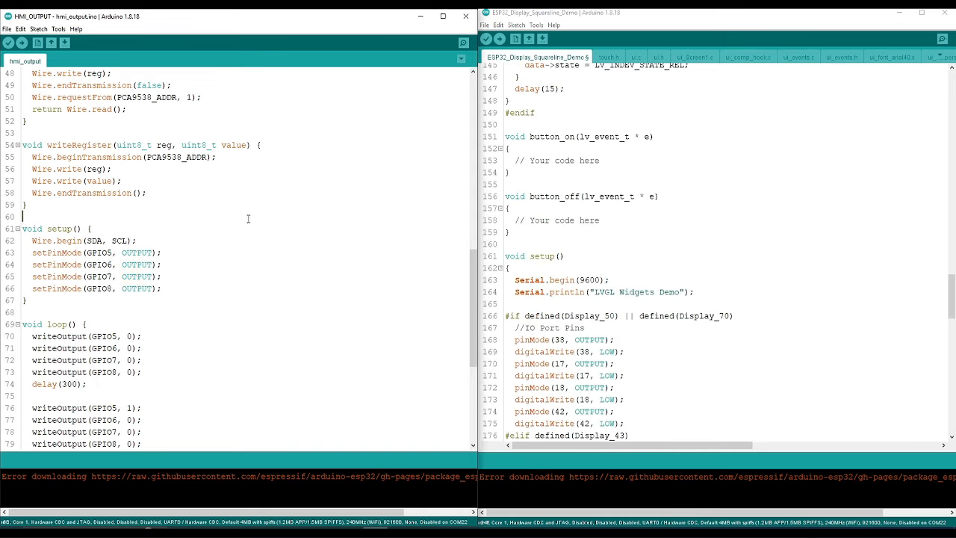
scroll(204, 230, "down", 3)
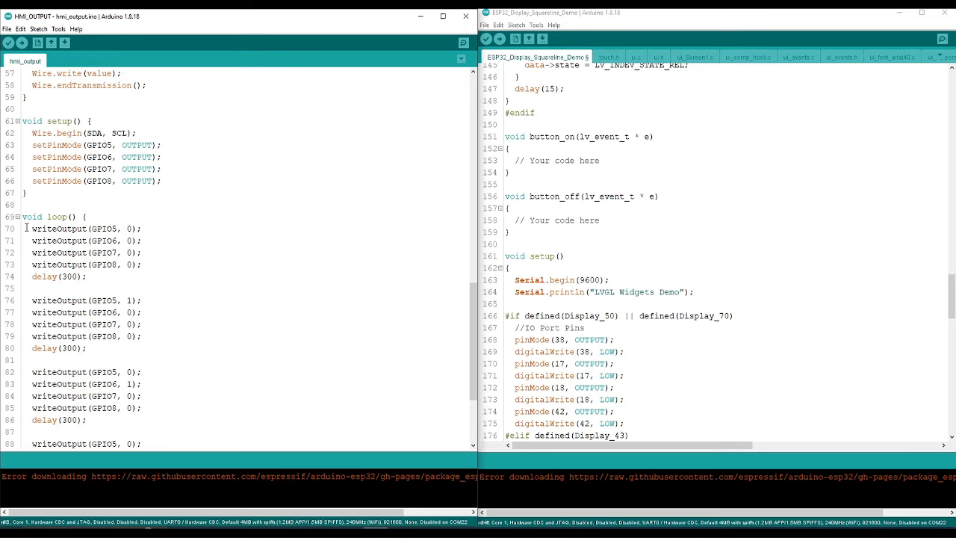
left_click_drag(24, 229, 142, 265)
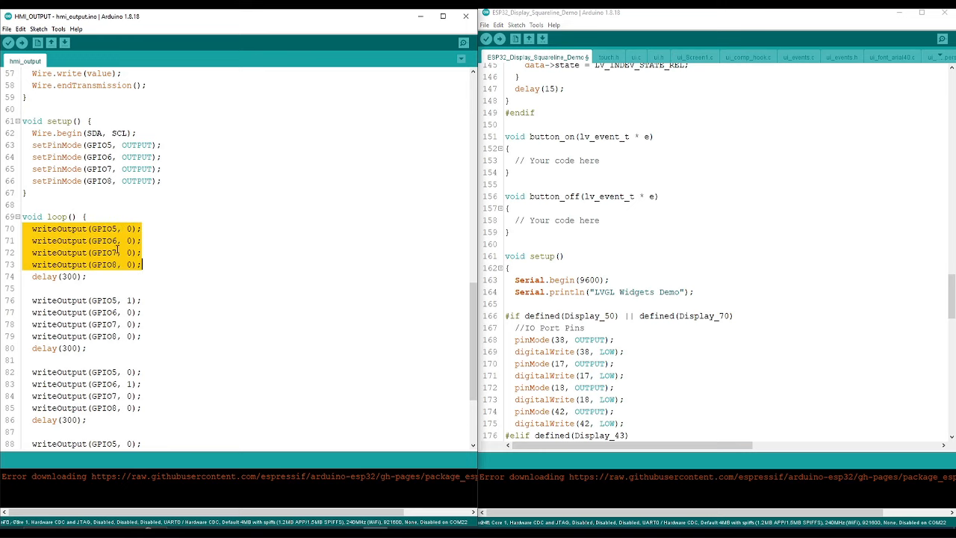
right_click(117, 254)
left_click(140, 293)
left_click_drag(505, 161, 604, 160)
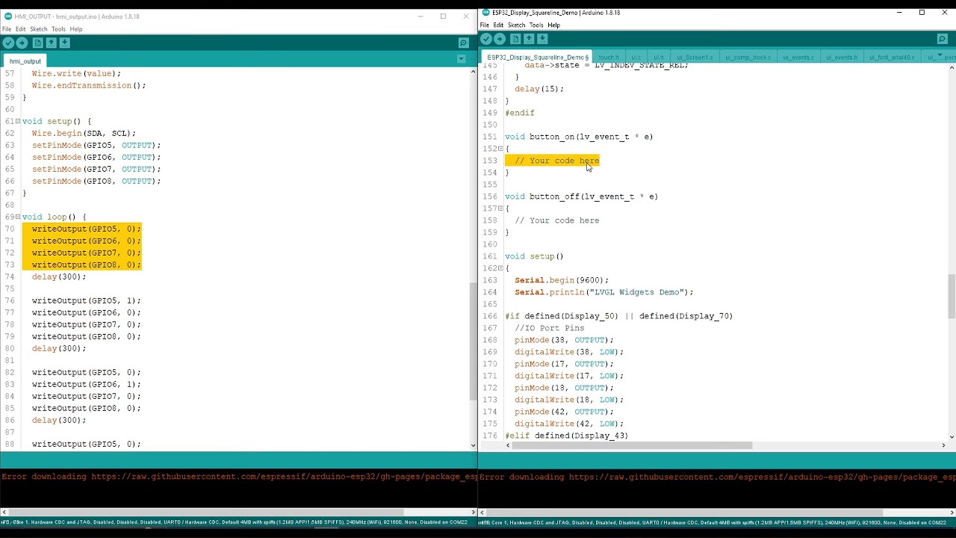
right_click(587, 167)
left_click(612, 221)
- Set the output value to 1 for GPIO5, GPIO6, GPIO7 and GPIO8 in the button_on function
left_click_drag(508, 256, 601, 256)
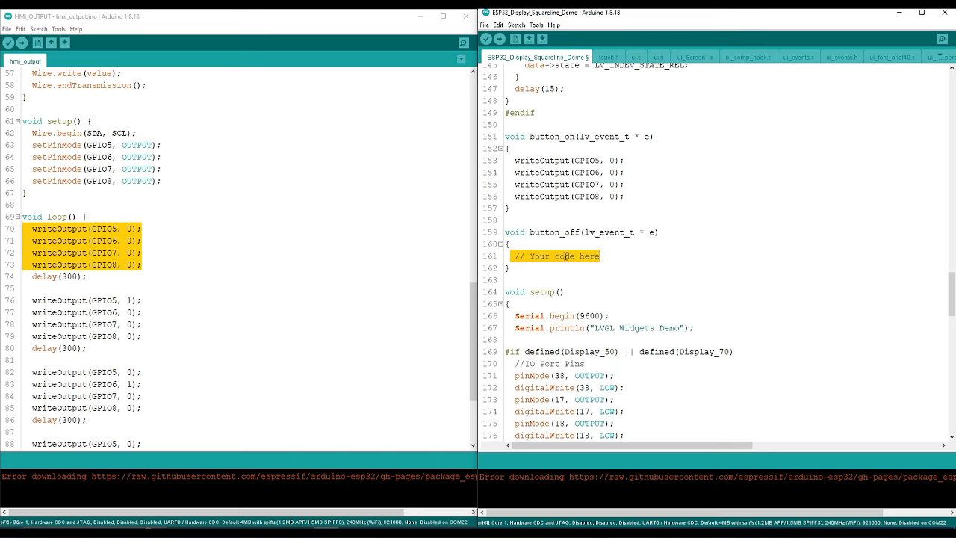
left_click(572, 183)
left_click(610, 160)
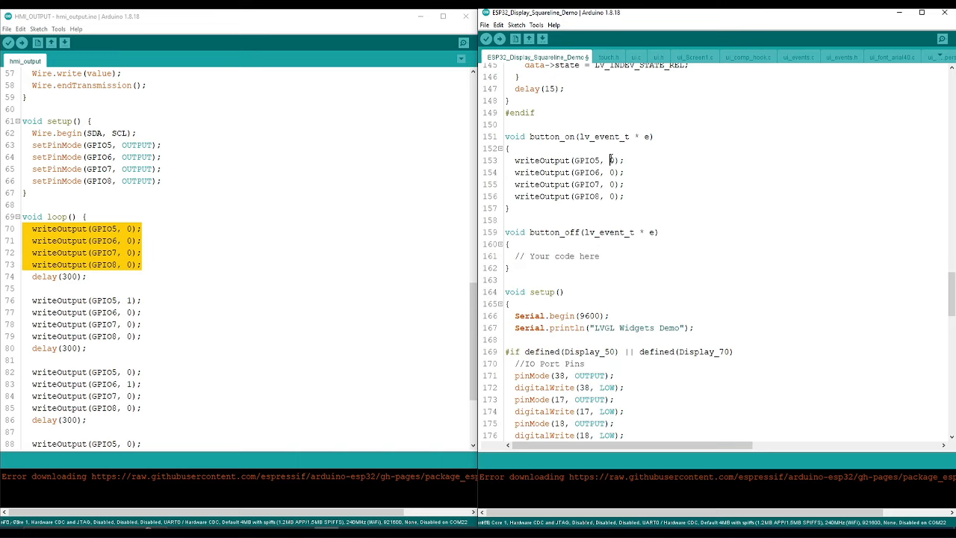
double_click(613, 160)
type("1")
left_click(611, 172)
double_click(612, 172)
type("1")
double_click(611, 183)
type("1")
left_click(611, 195)
double_click(612, 196)
type("1")
- Replace the placeholder comment in button_off with the copied writeOutput lines that set GPIO5 to GPIO8 to 0
left_click_drag(507, 255, 601, 255)
right_click(601, 255)
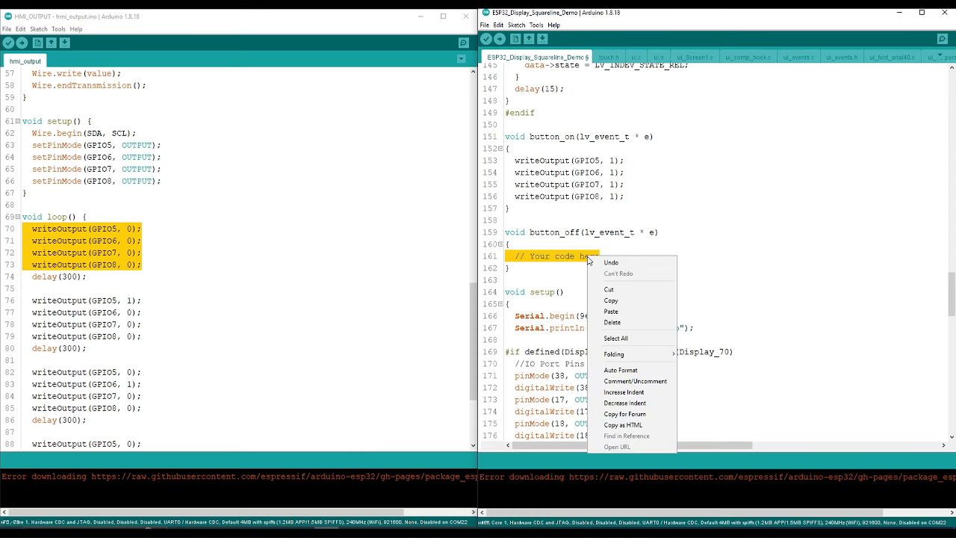
left_click(608, 309)
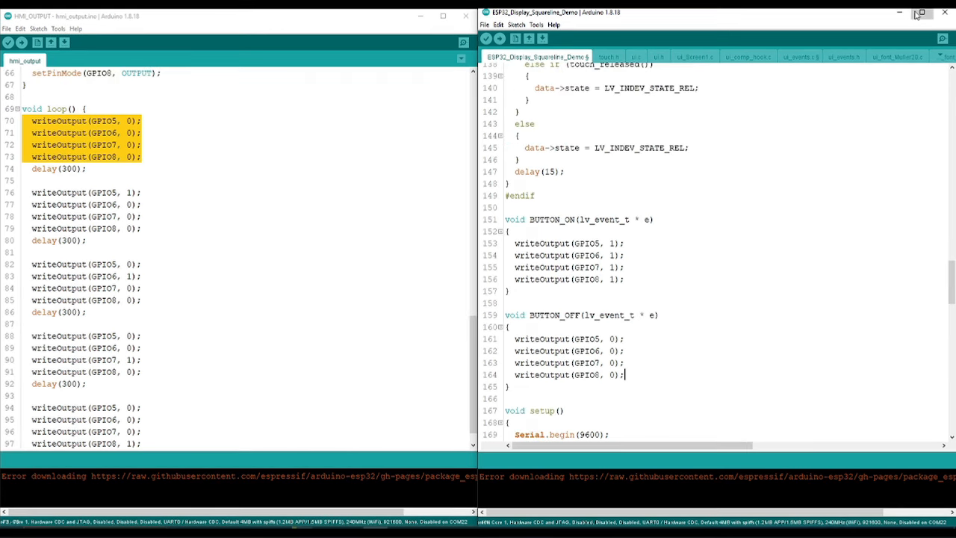
- Maximize the ESP32_Display_Squareline_Demo window and review its board, flash, PSRAM and serial port settings
left_click(921, 13)
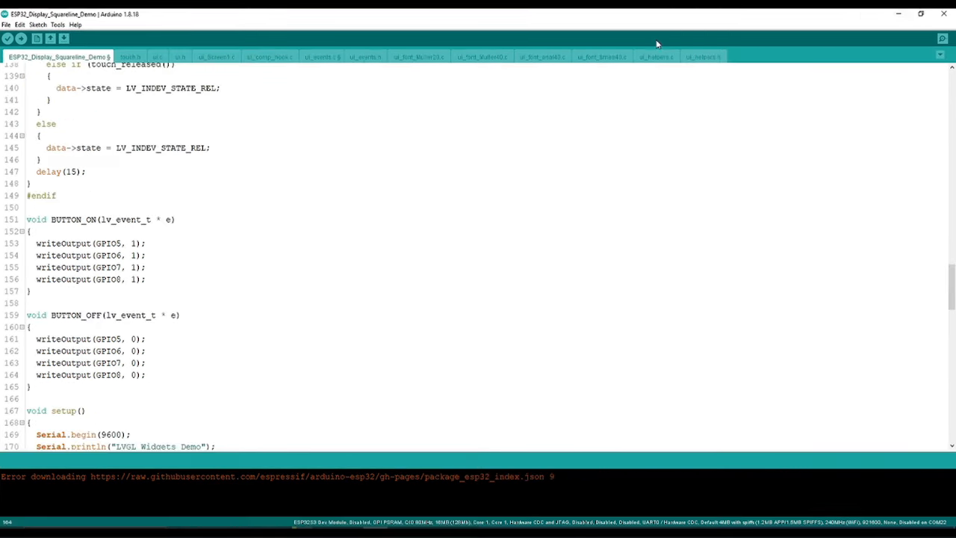
left_click(60, 25)
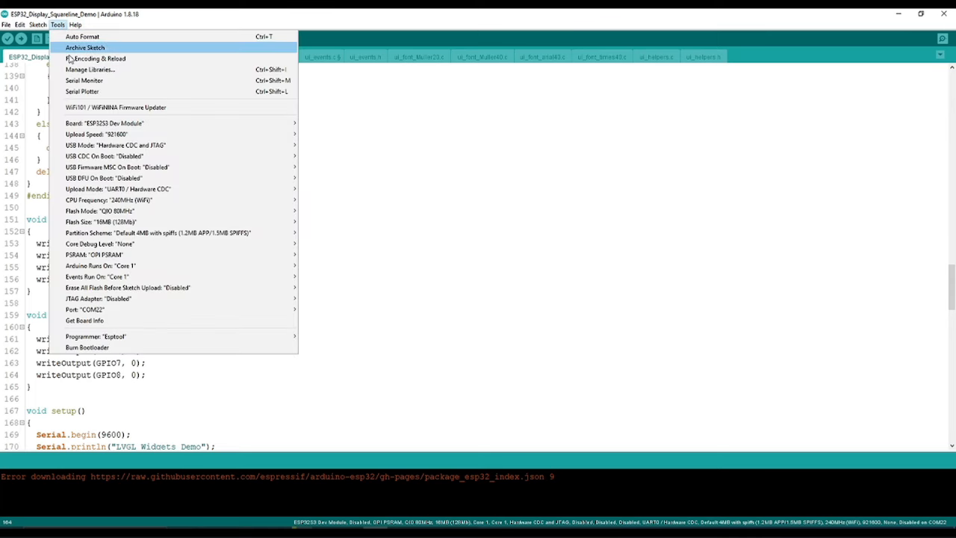
mouse_move(127, 168)
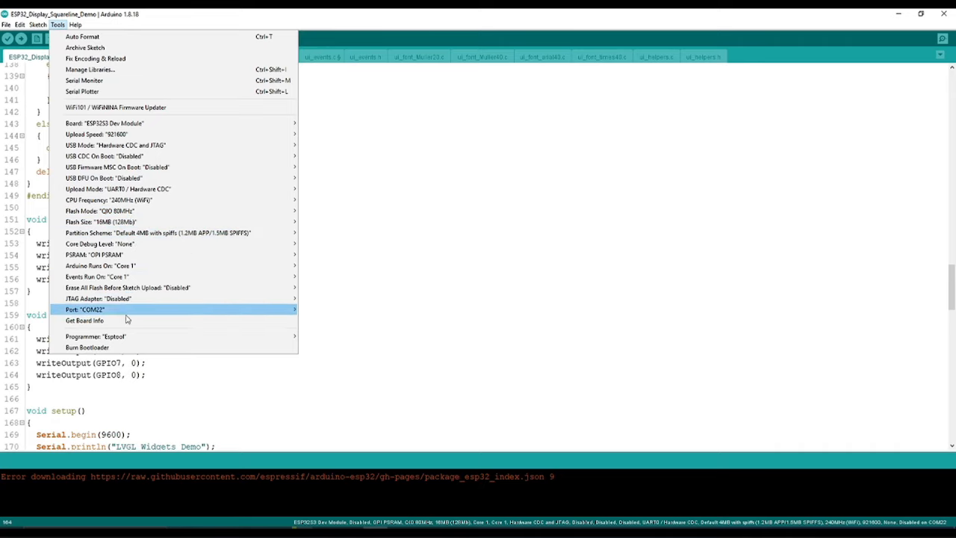
left_click(400, 279)
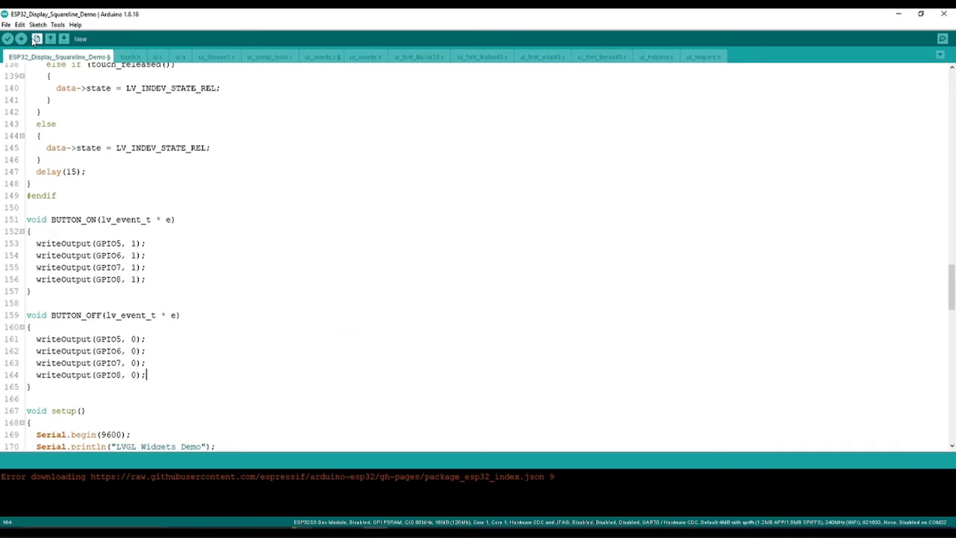
- Compile the sketch and upload it to the ESP32S3 Dev Module on COM22
left_click(21, 39)
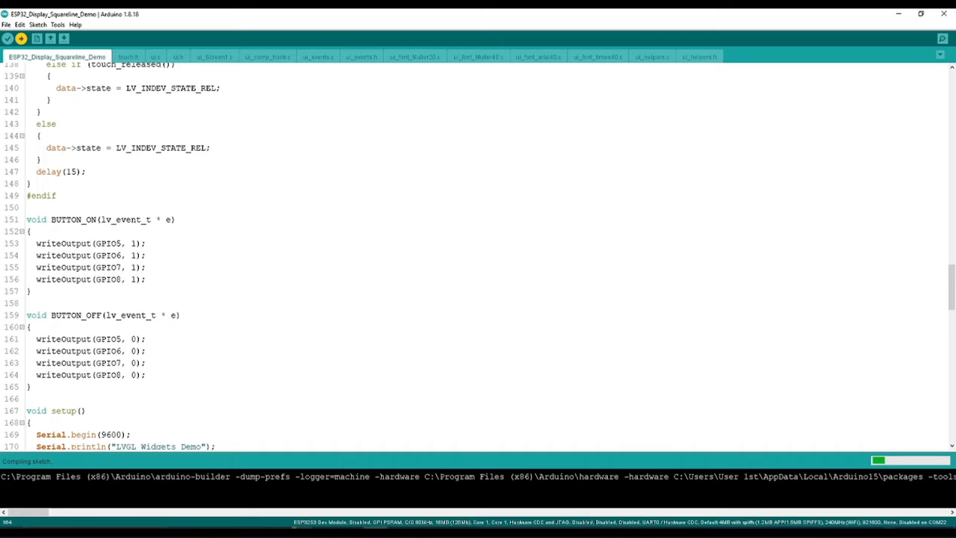
left_click(802, 340)
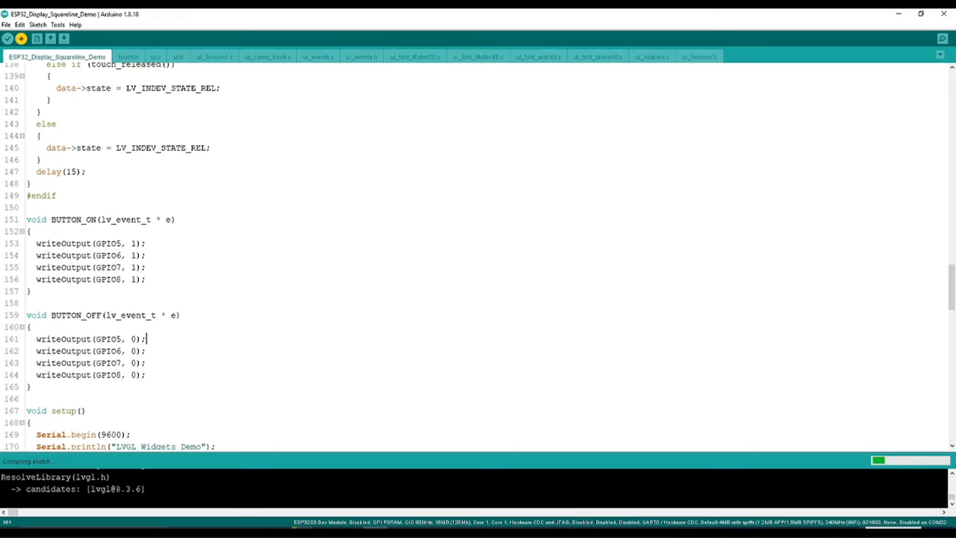
left_click(856, 515)
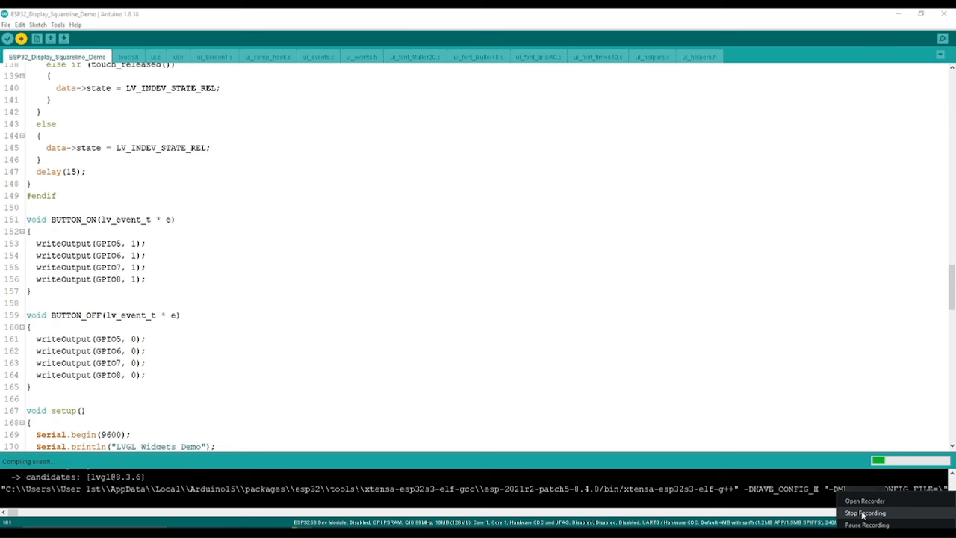
left_click(864, 513)
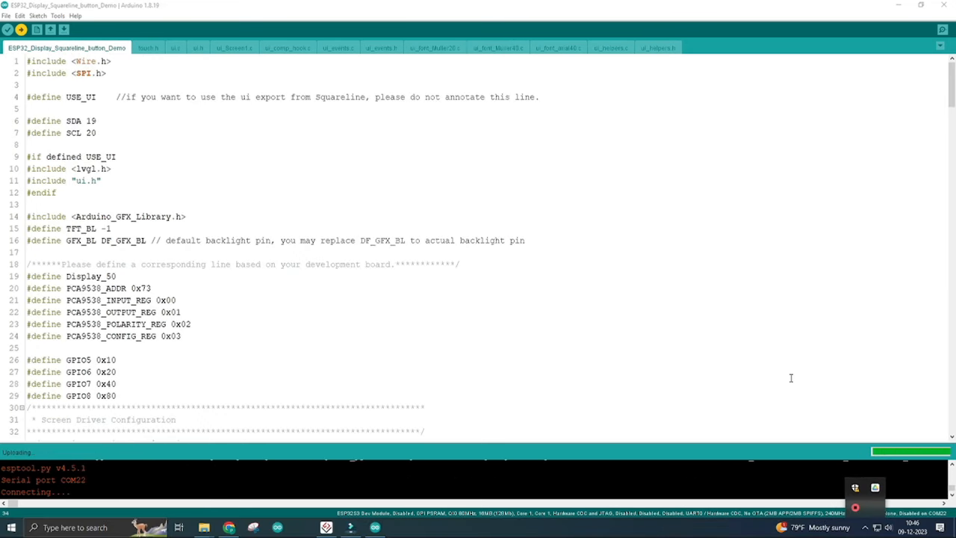